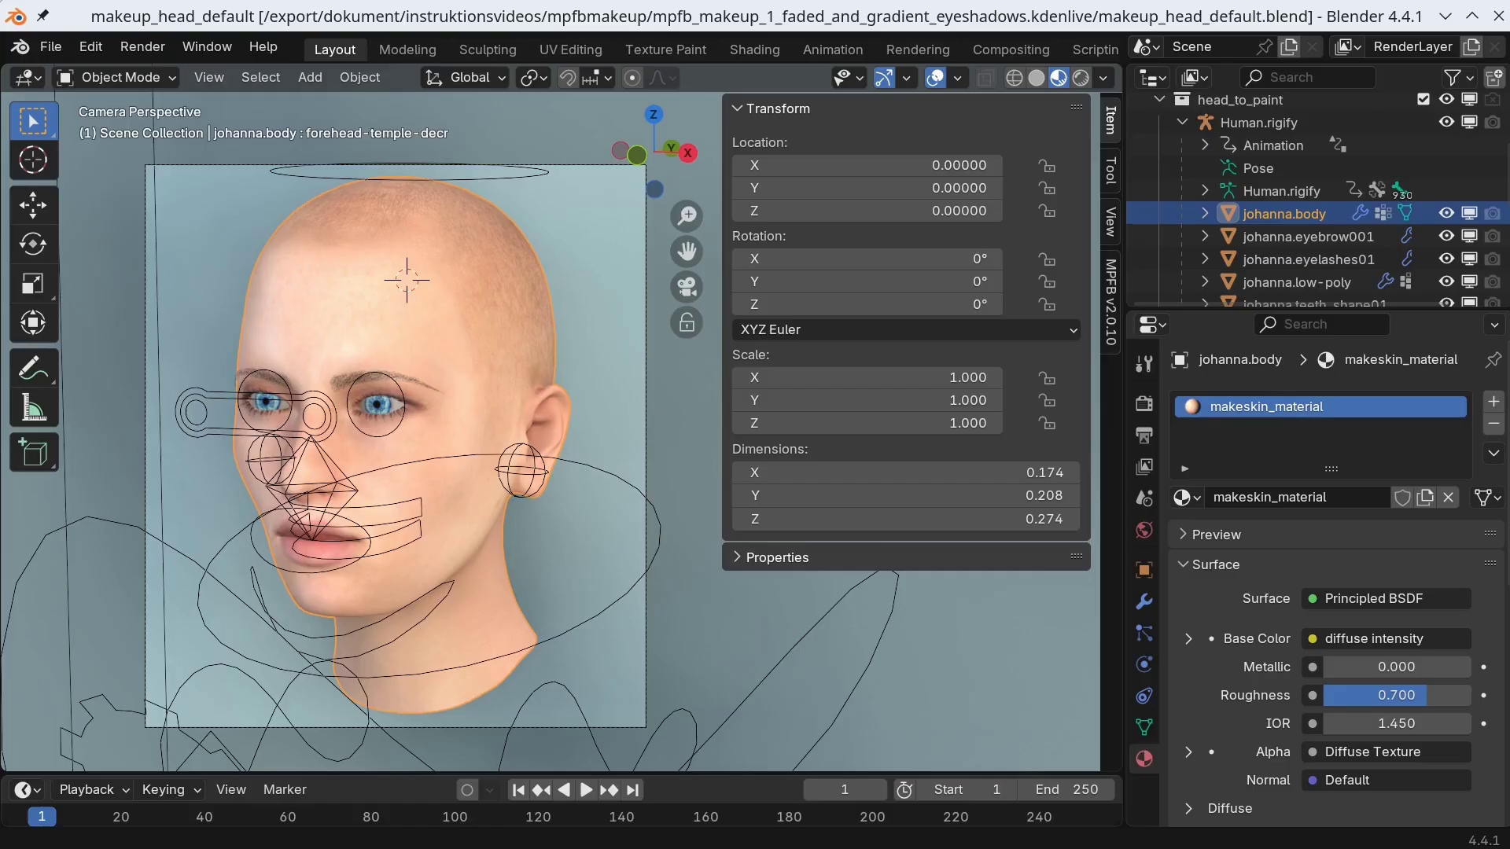
- Create a MakeUp ink layer with the "eyes wide solid" focus and a new 4096x4096 texture
click(1113, 283)
click(737, 261)
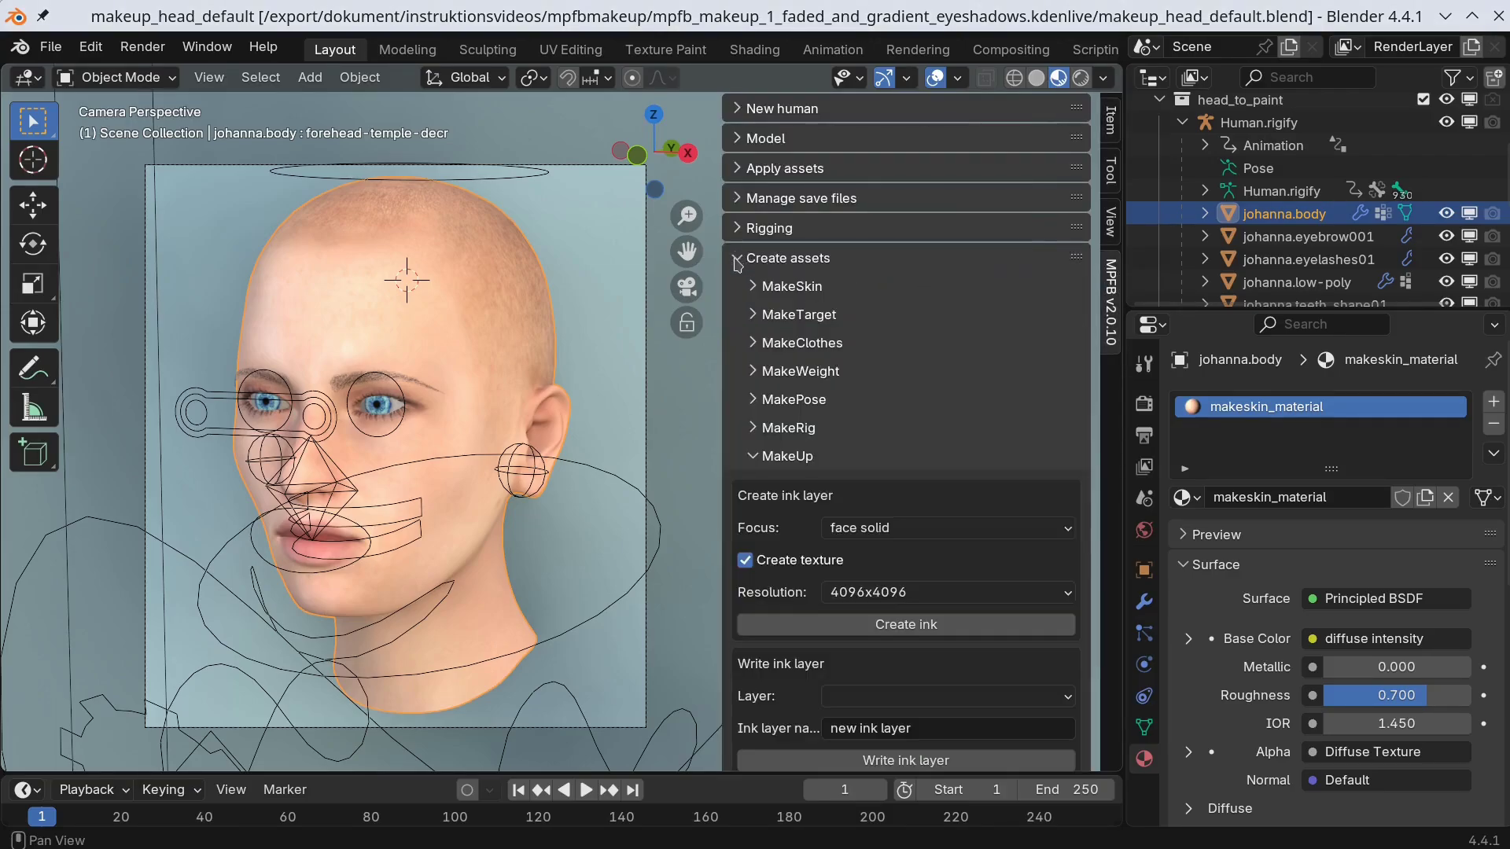
click(895, 530)
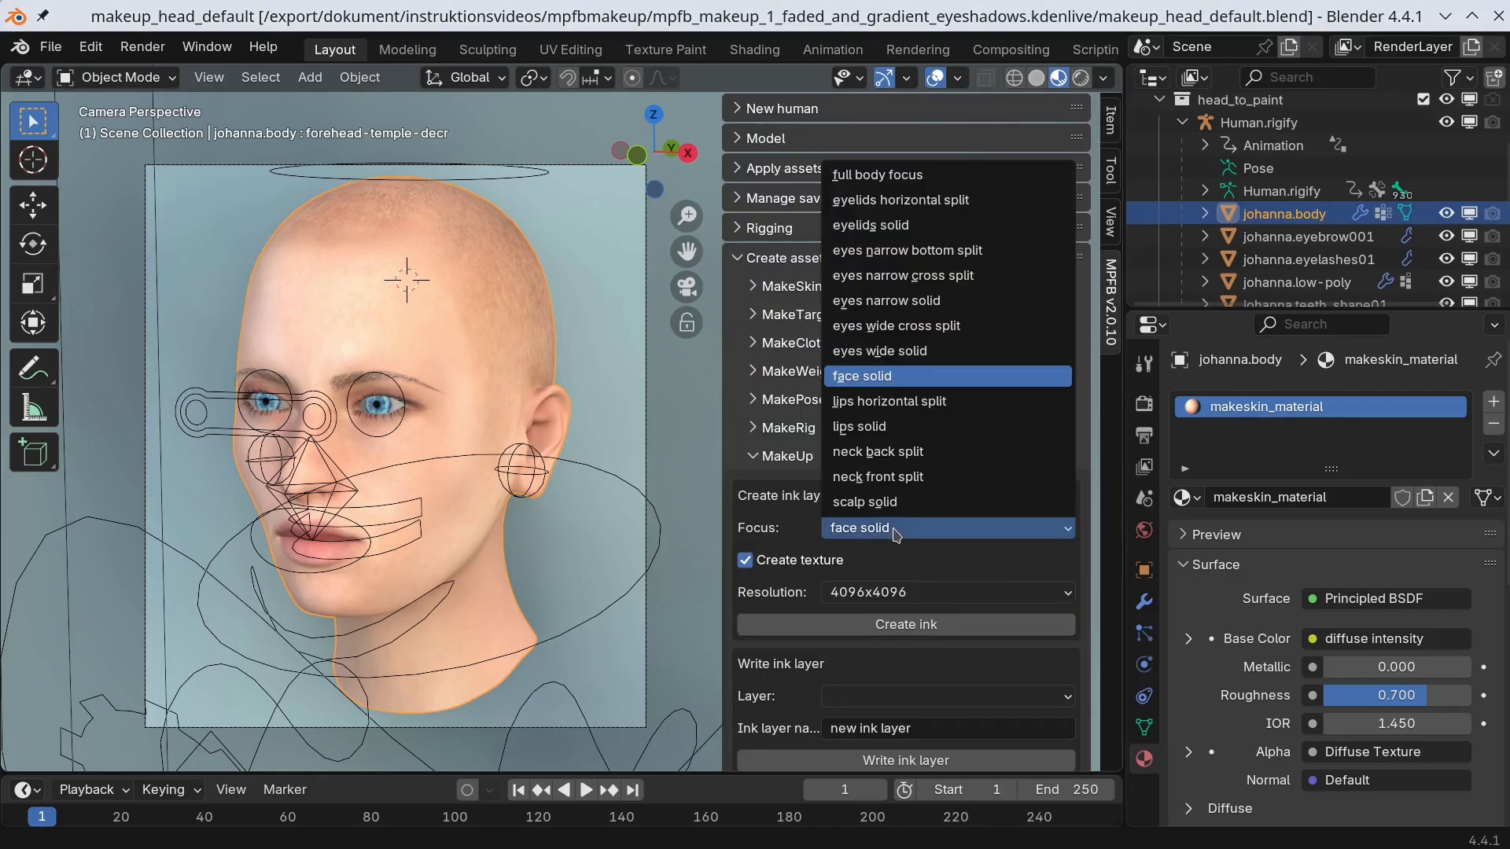
click(935, 351)
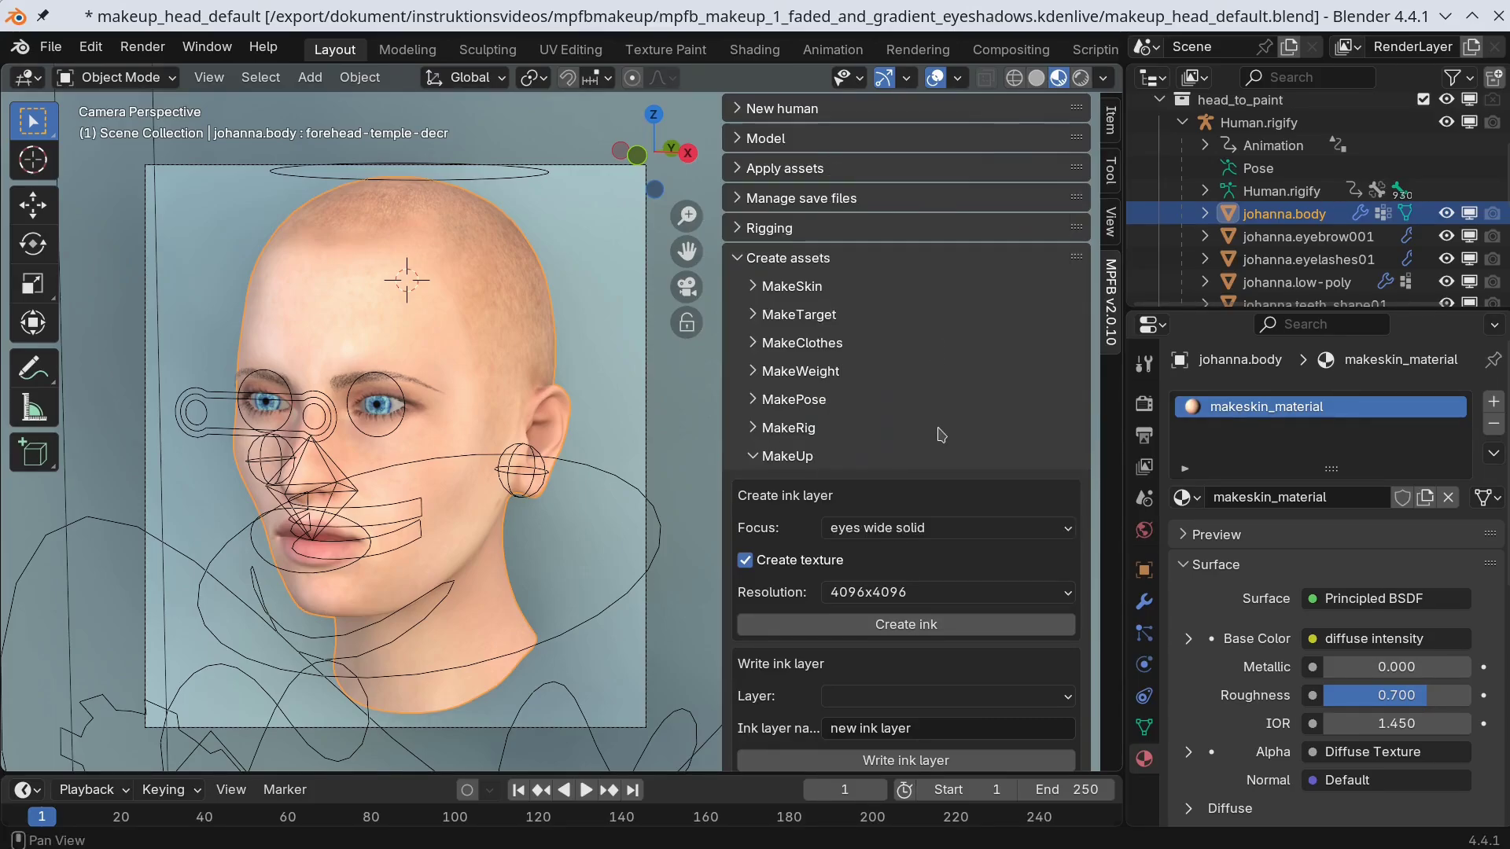
click(937, 597)
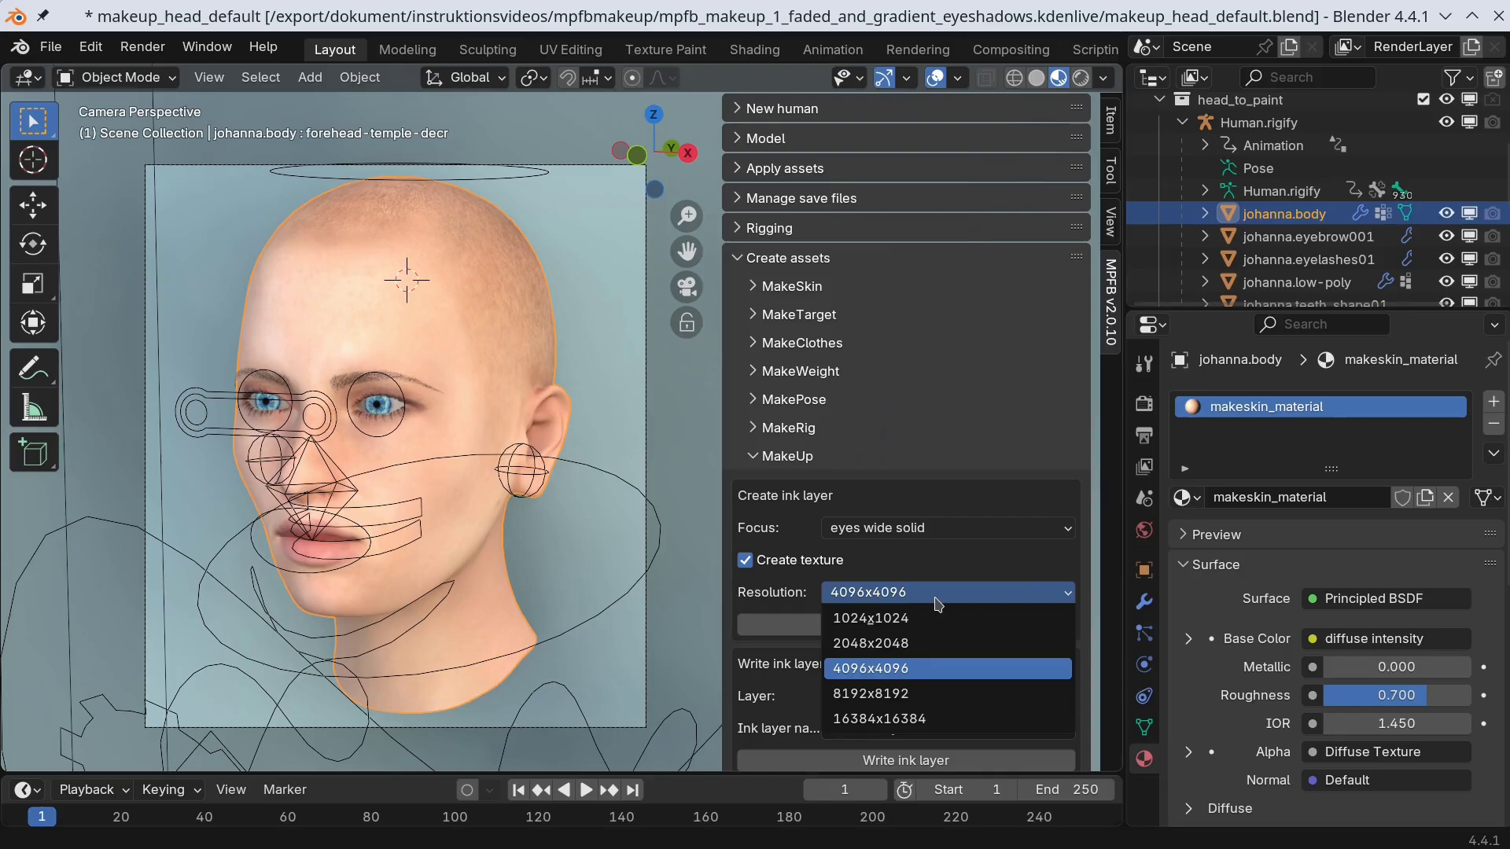
click(937, 602)
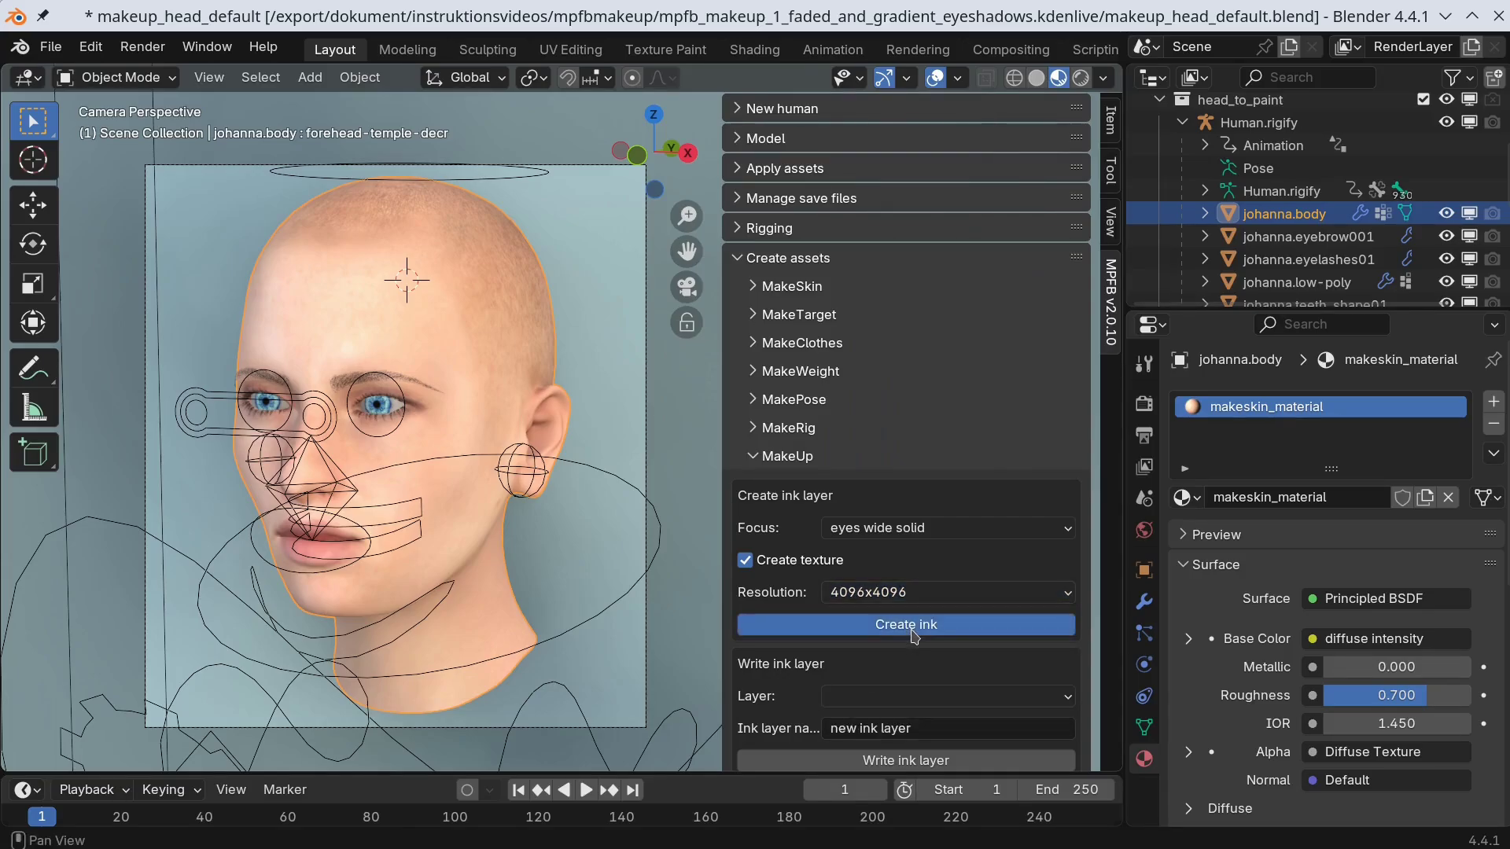
click(912, 629)
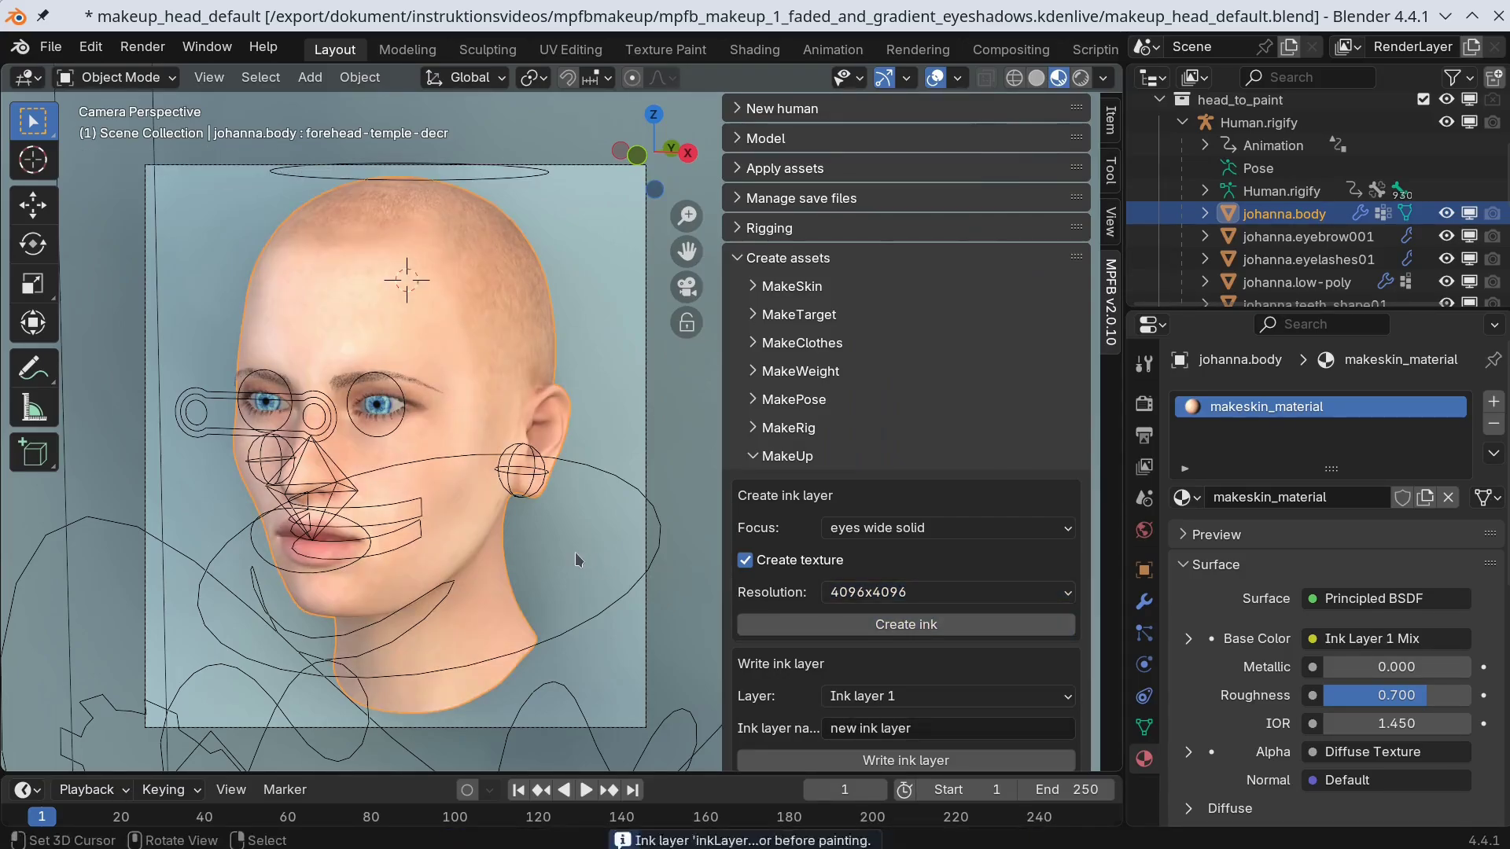
- Put the Human.rigify armature into Pose Mode and show the primary face control layer
click(508, 464)
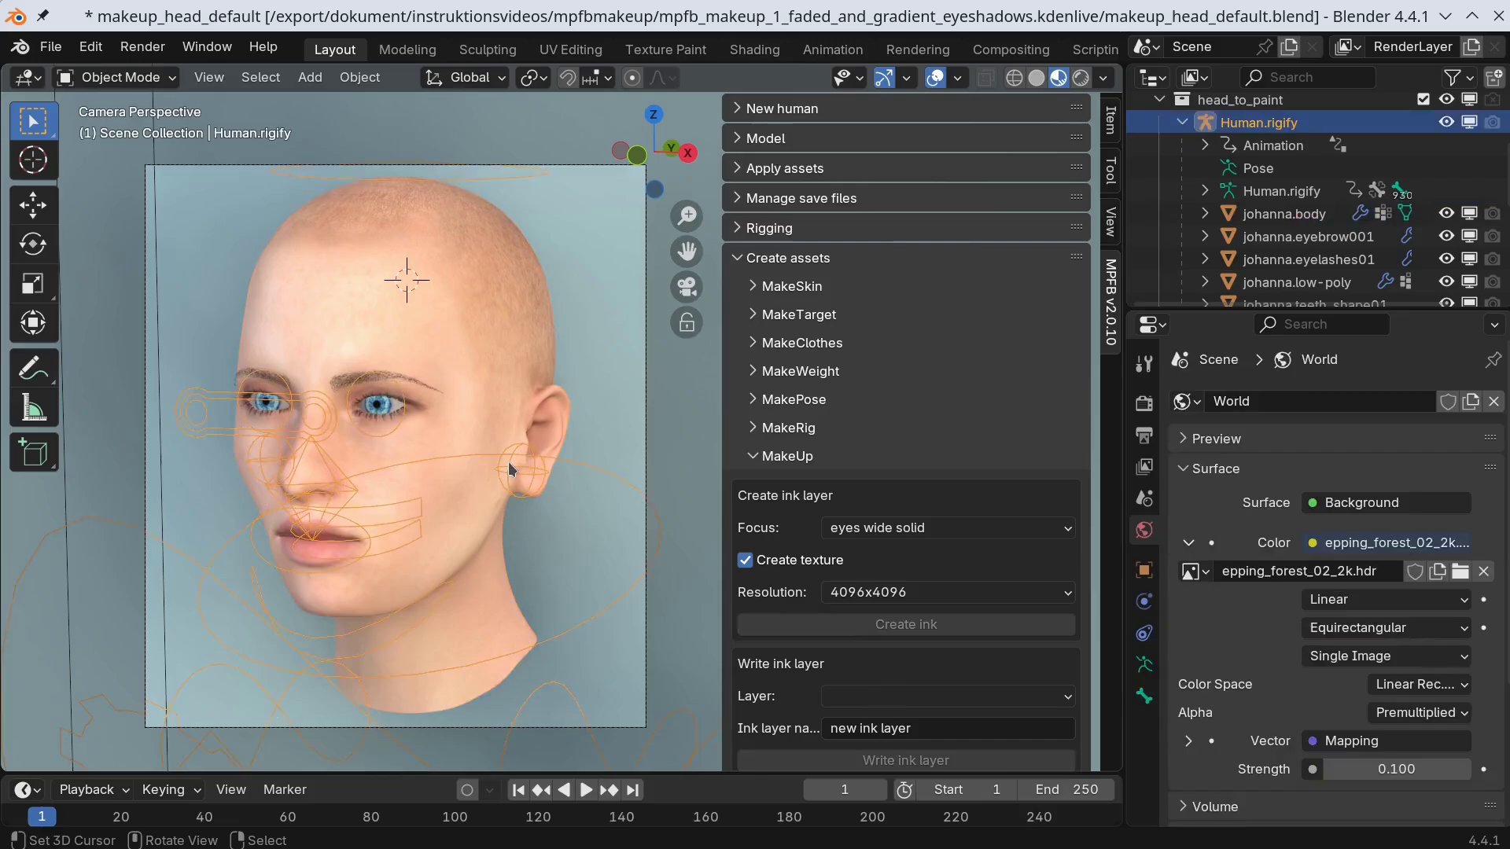
click(145, 79)
click(148, 155)
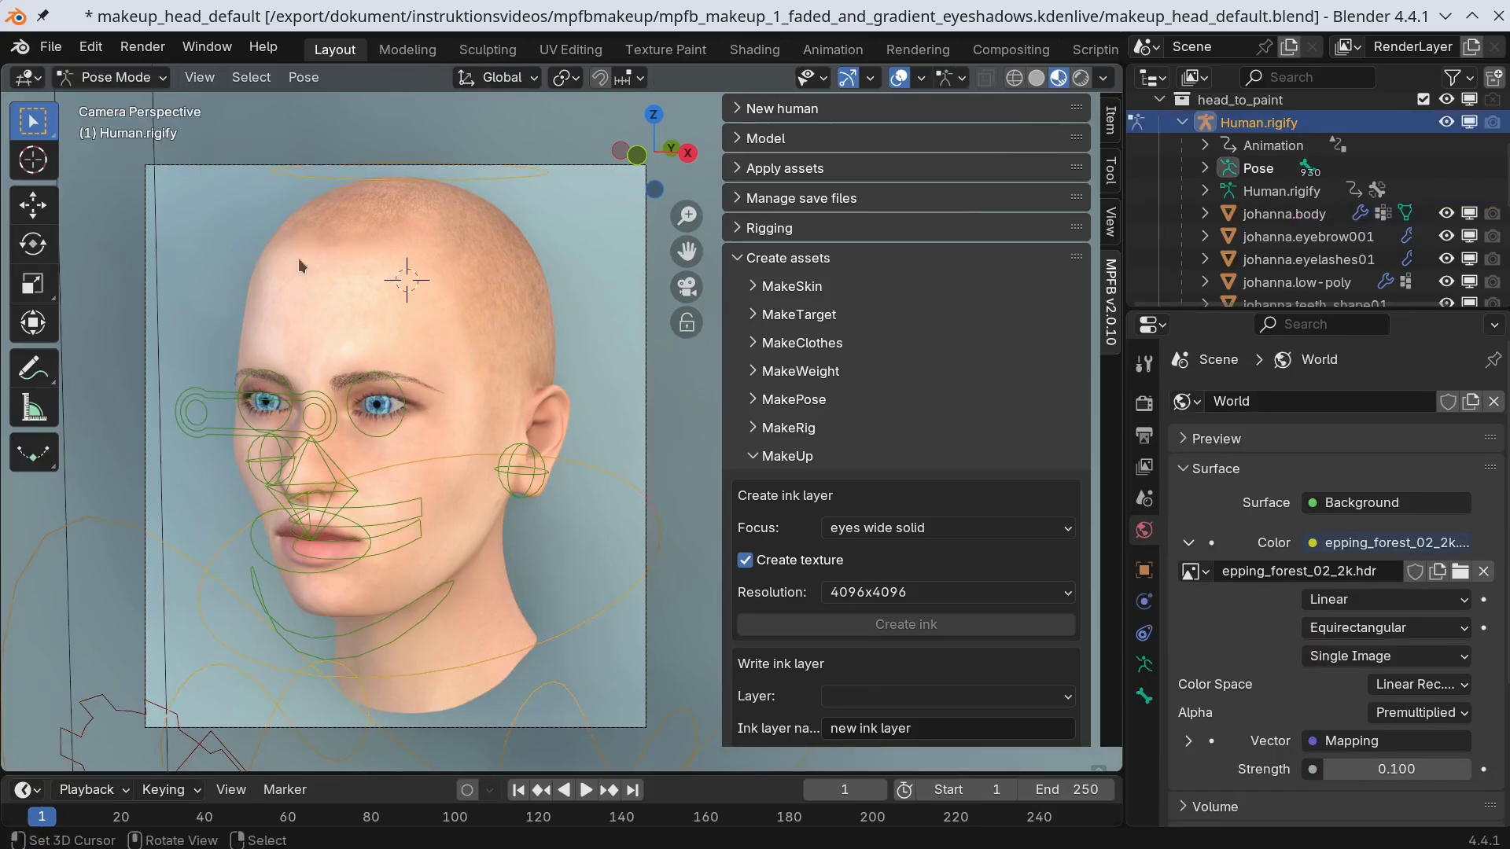
click(383, 395)
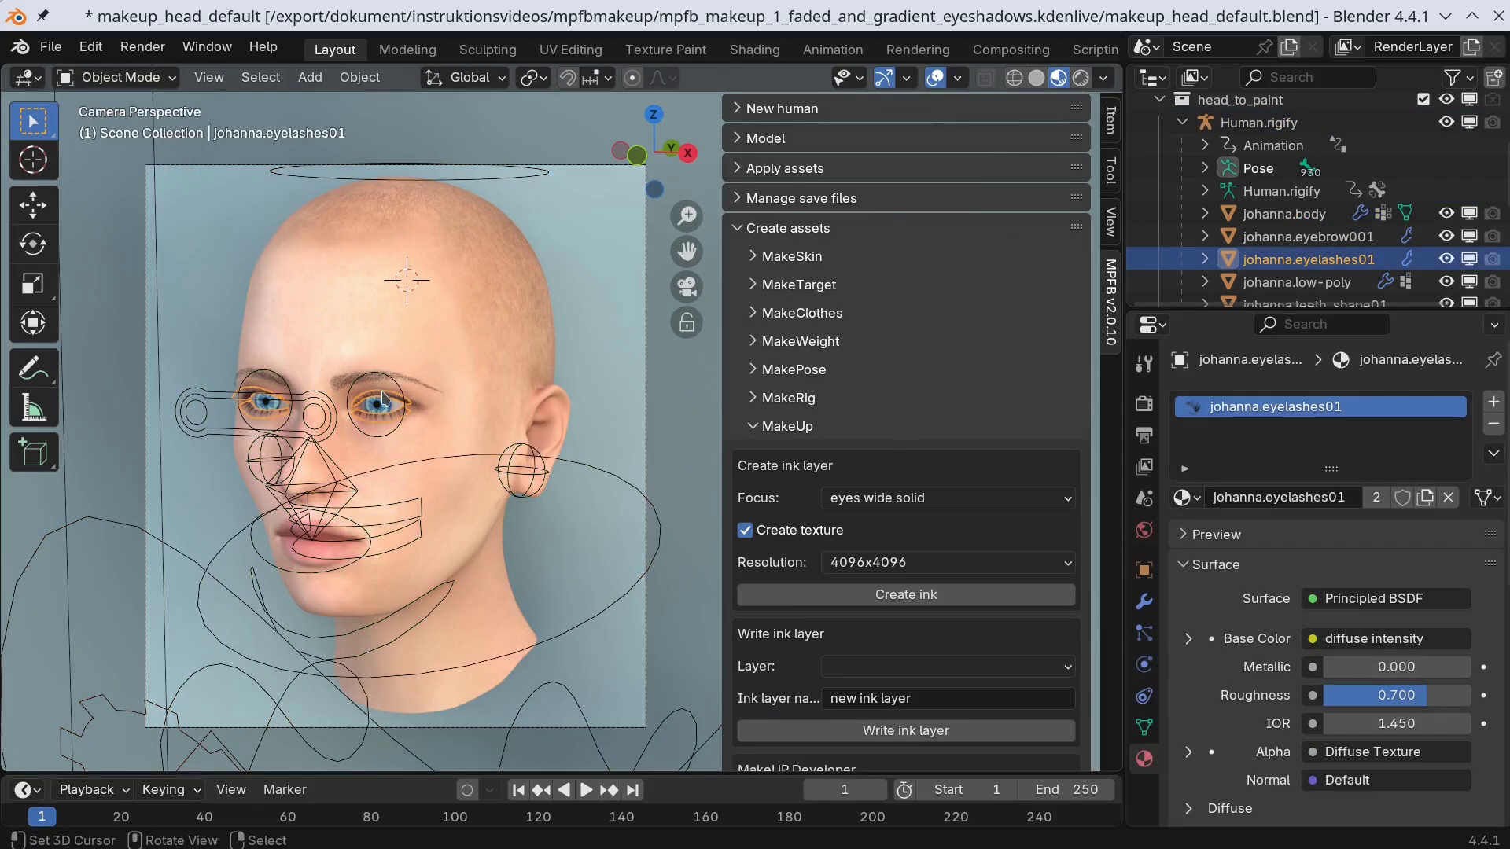
key(ctrl+z)
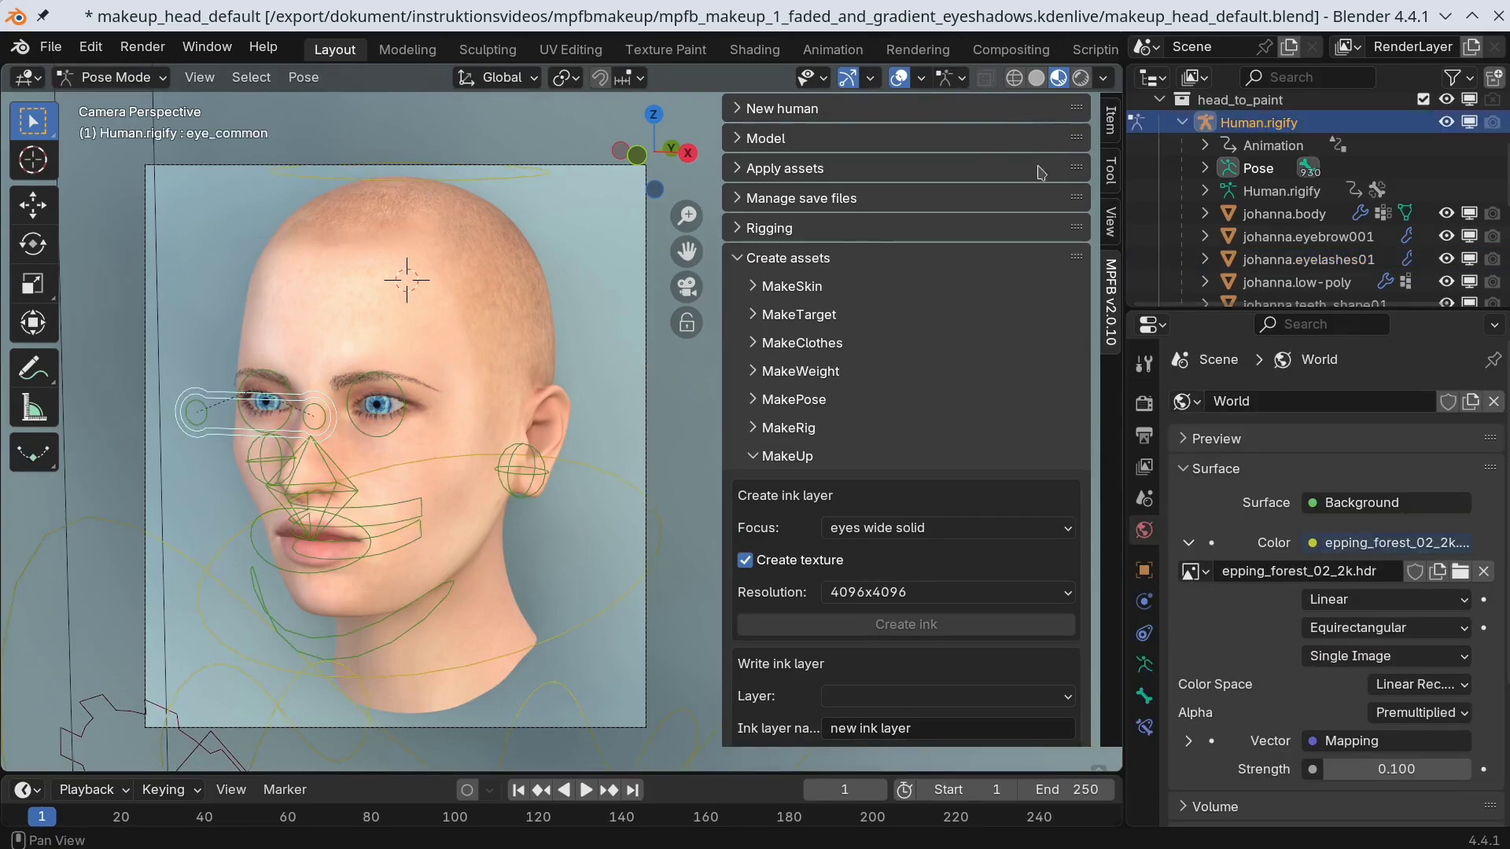
click(1110, 120)
click(739, 110)
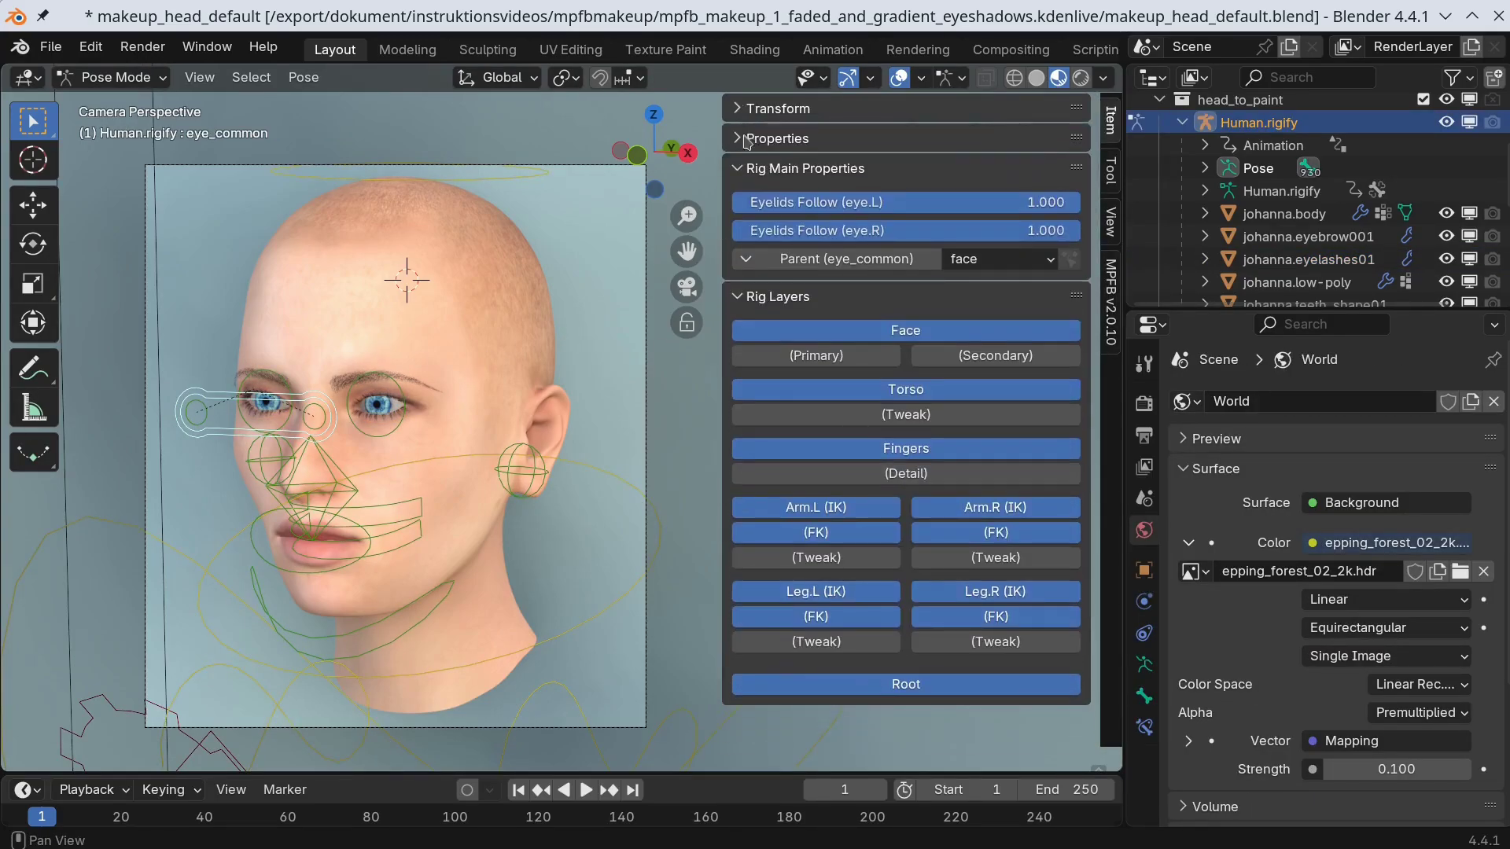
click(816, 355)
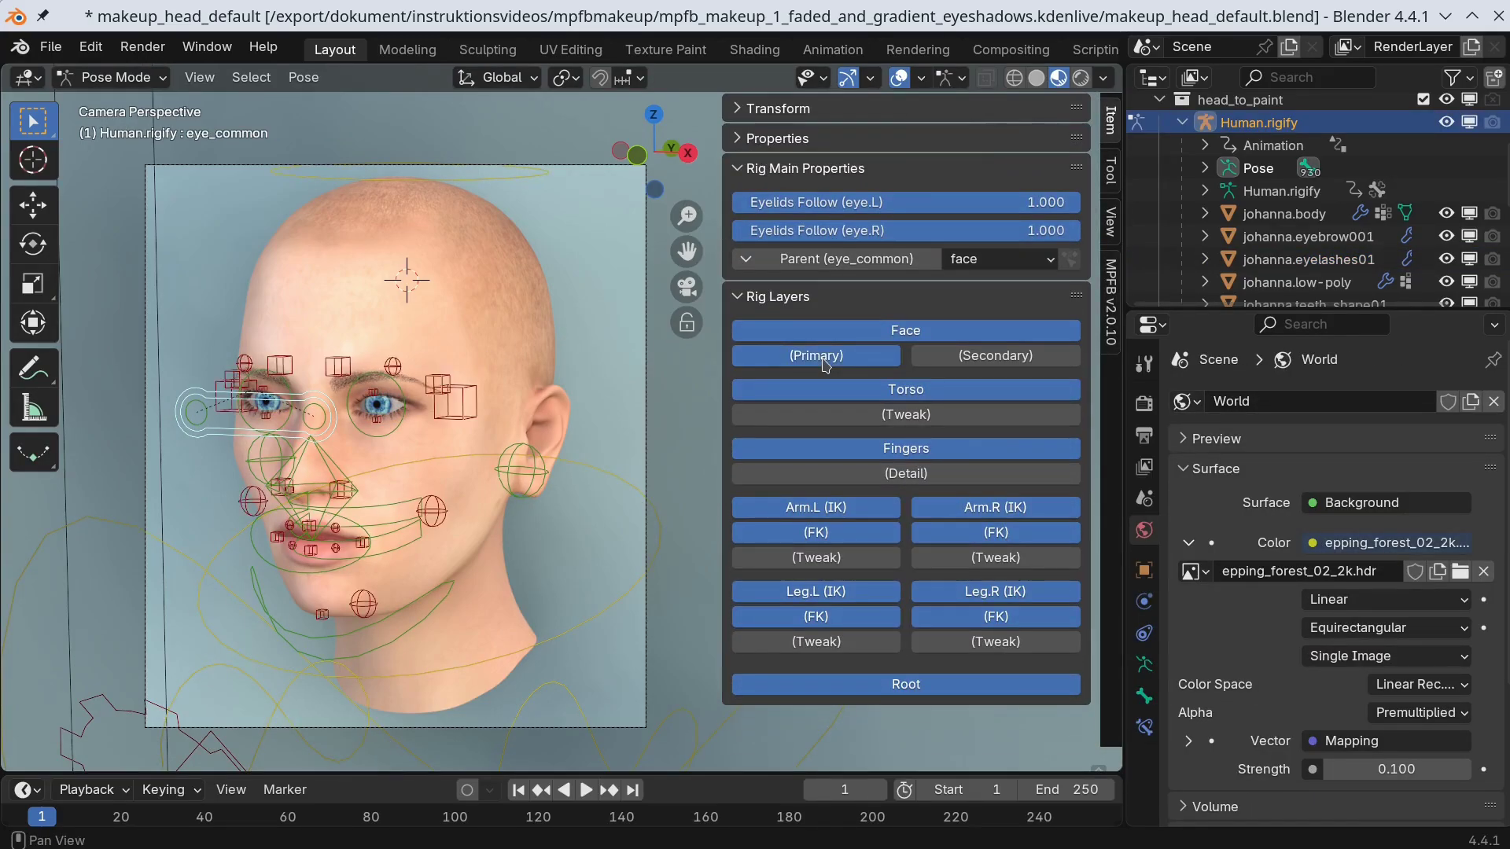
- Close both eyes by moving the middle upper-lid controls about 0.012 down along the global Z axis
click(375, 396)
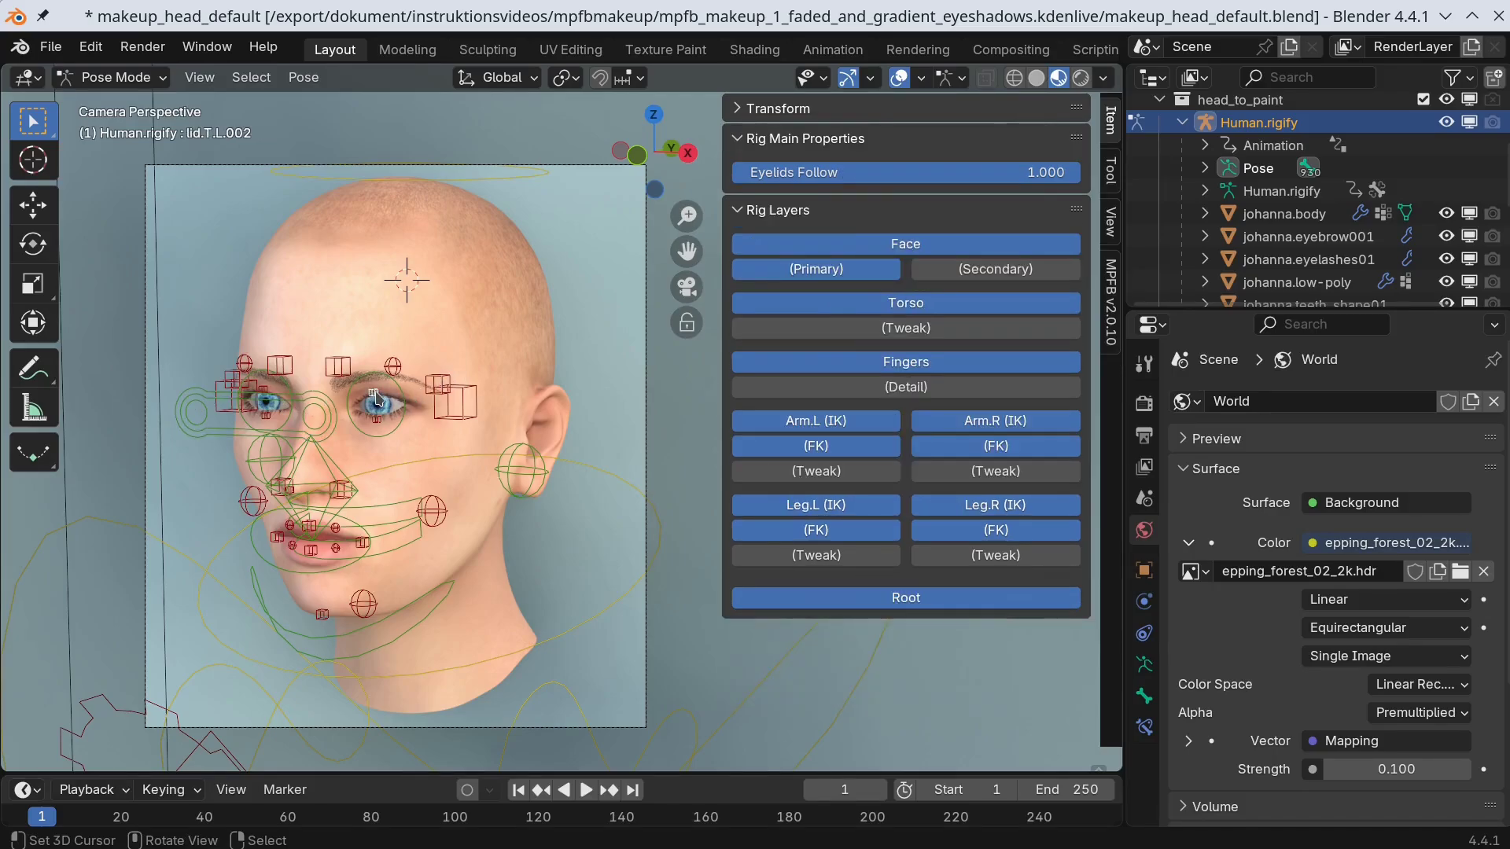
shift+click(267, 395)
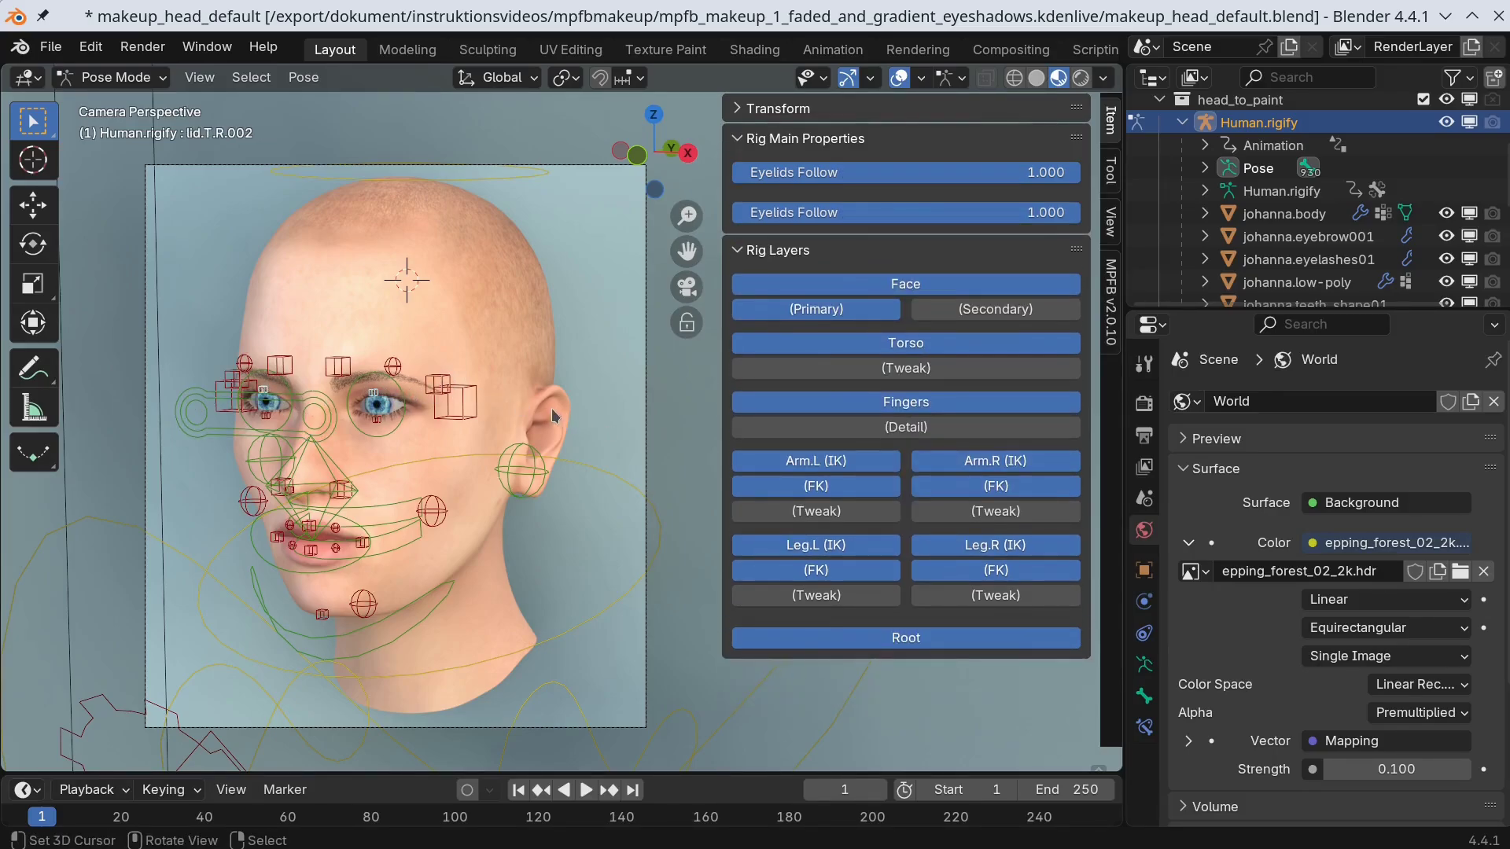
key(g)
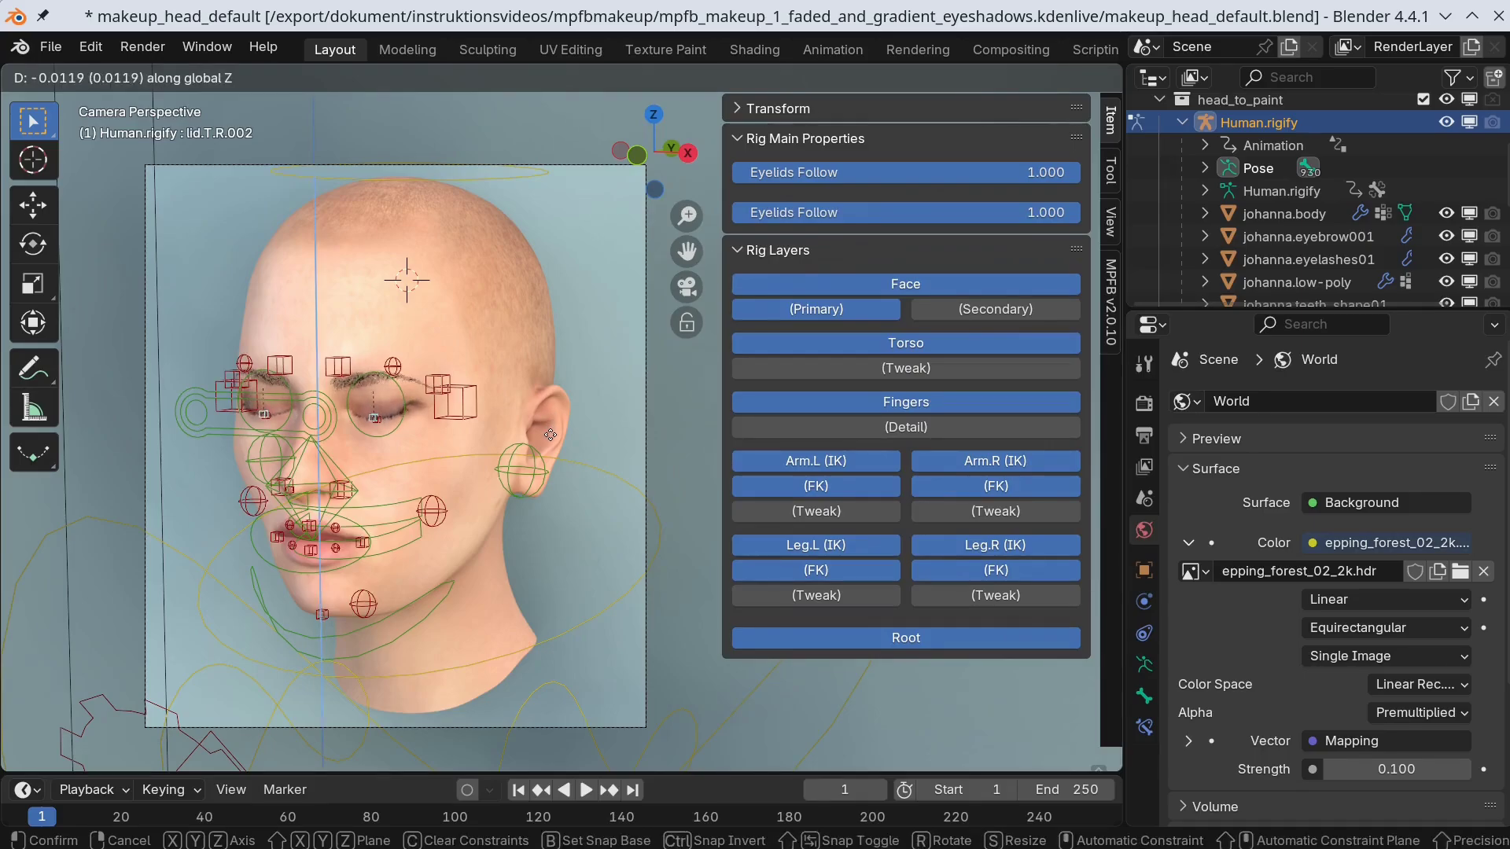
click(553, 438)
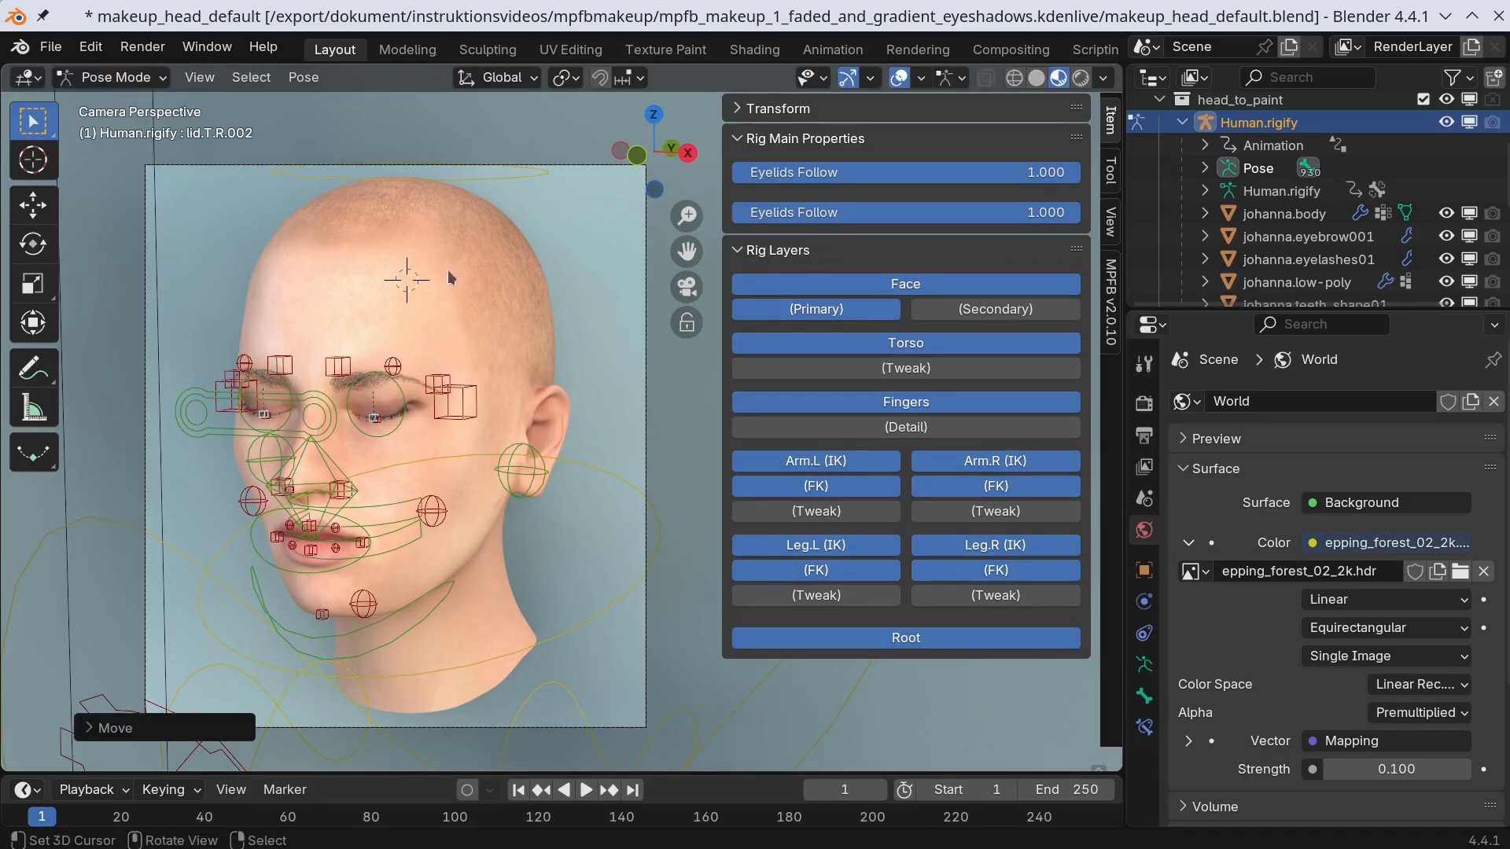
- Return the rig to Object Mode and disable Human.rigify in the viewports
click(138, 78)
click(138, 105)
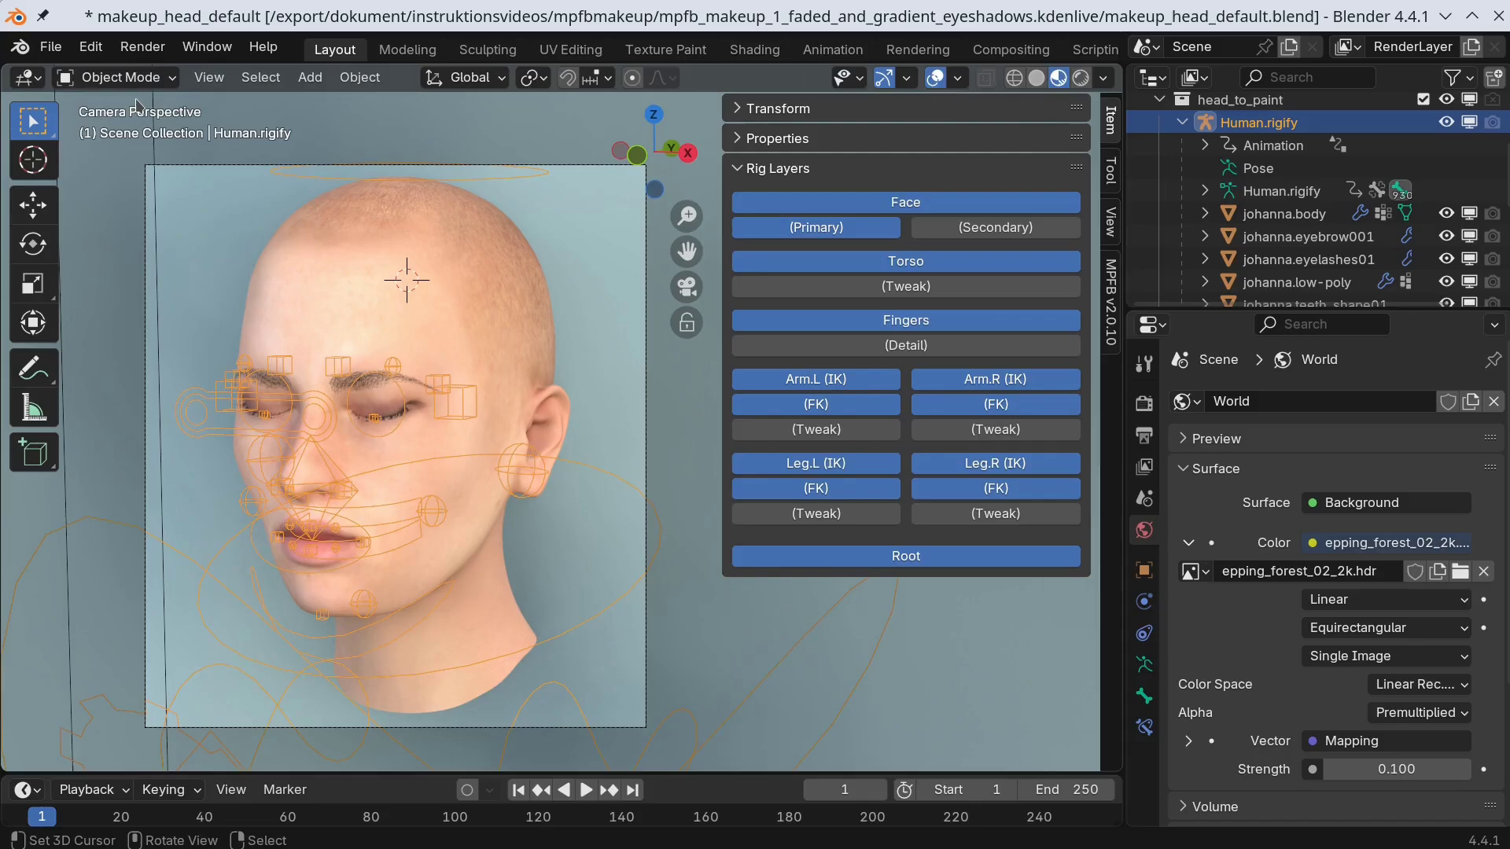
click(1469, 122)
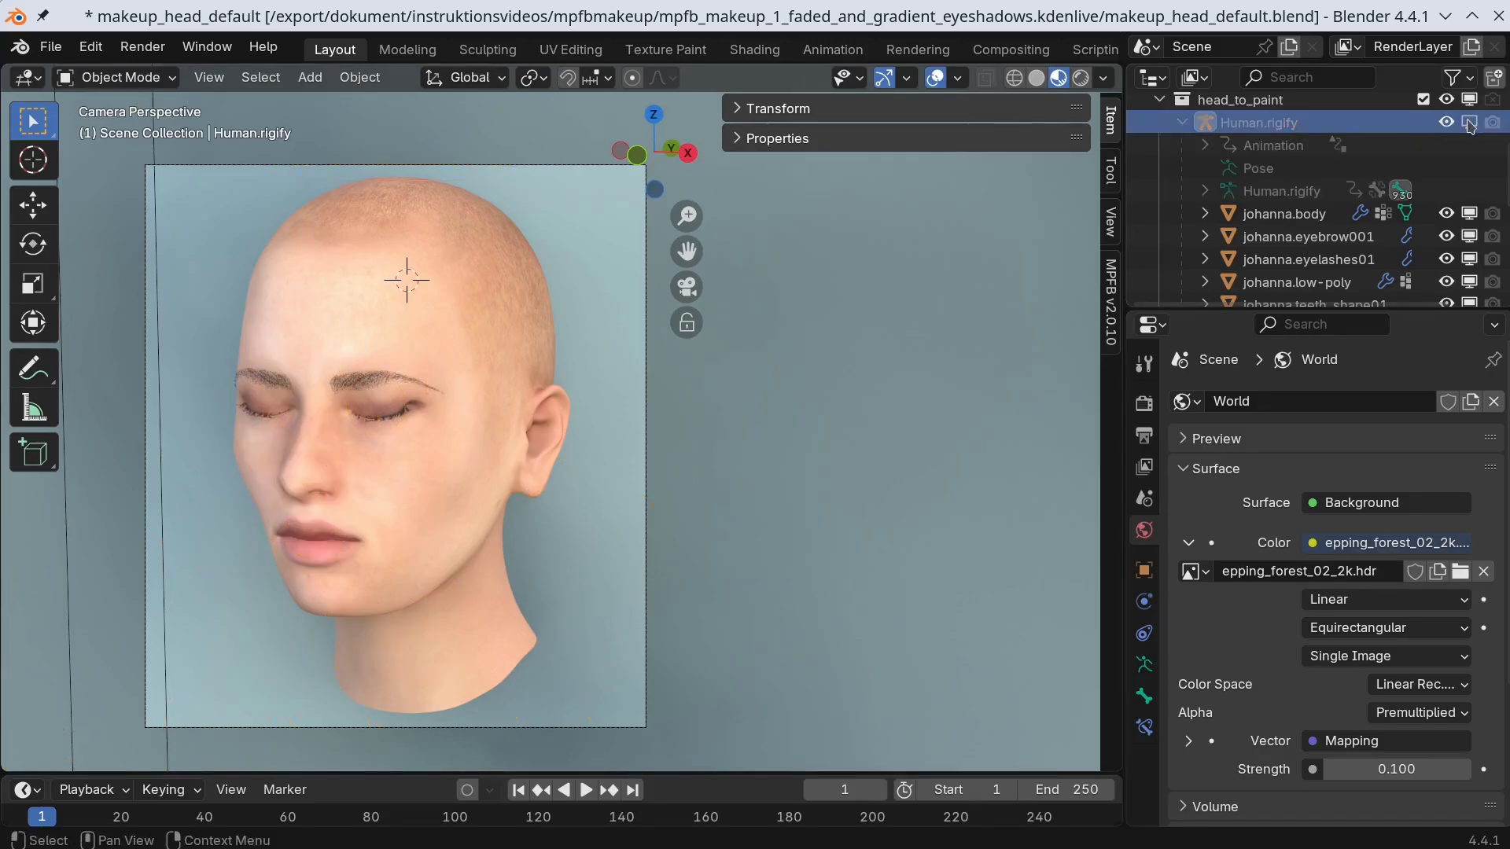
- Open the body mesh in the Texture Paint workspace and make inkLayer1 the active paint texture
right_click(392, 275)
click(649, 58)
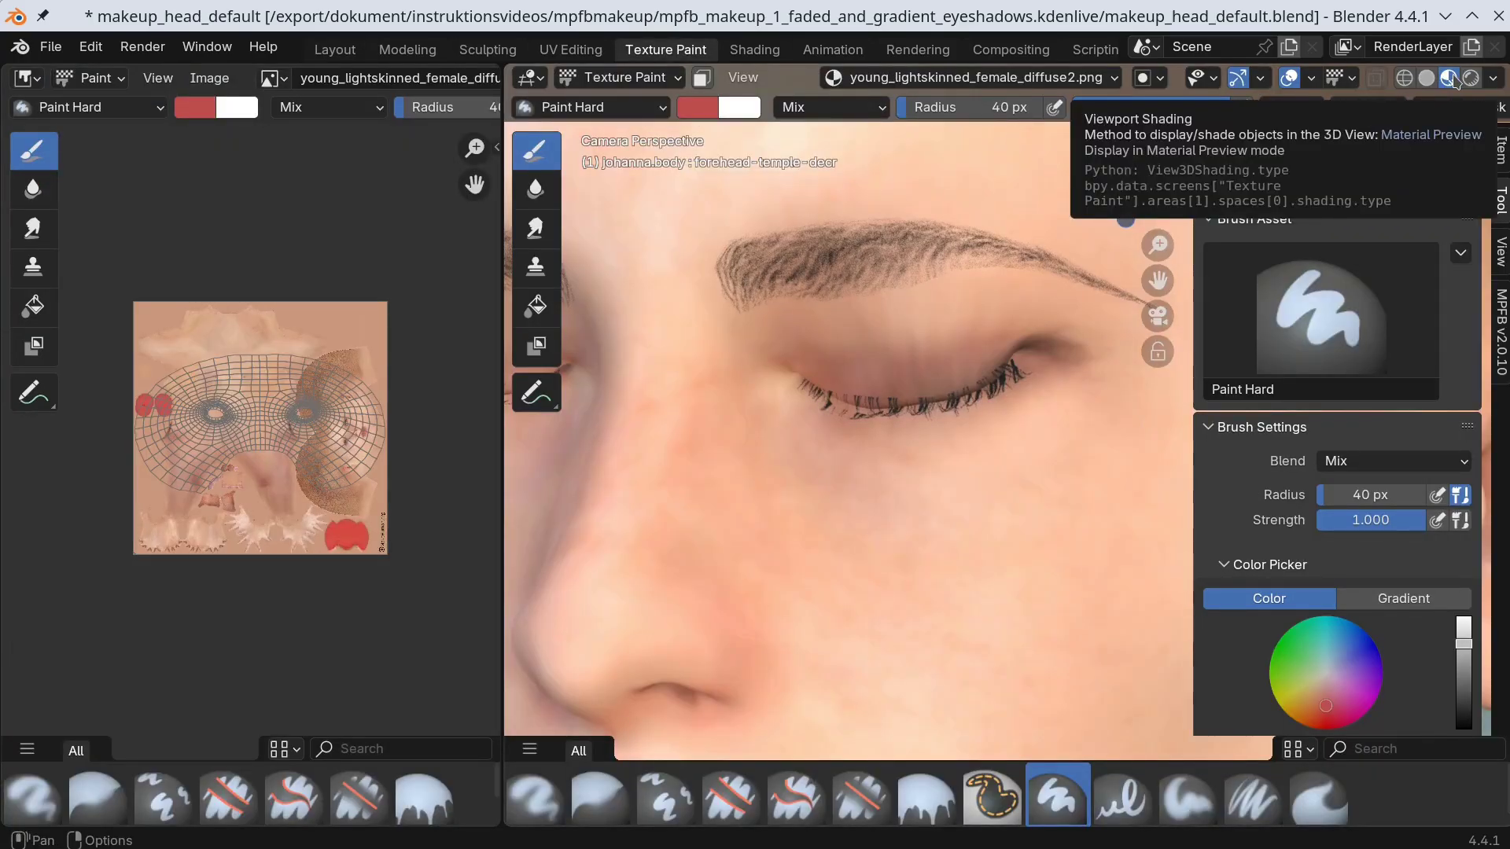
click(929, 81)
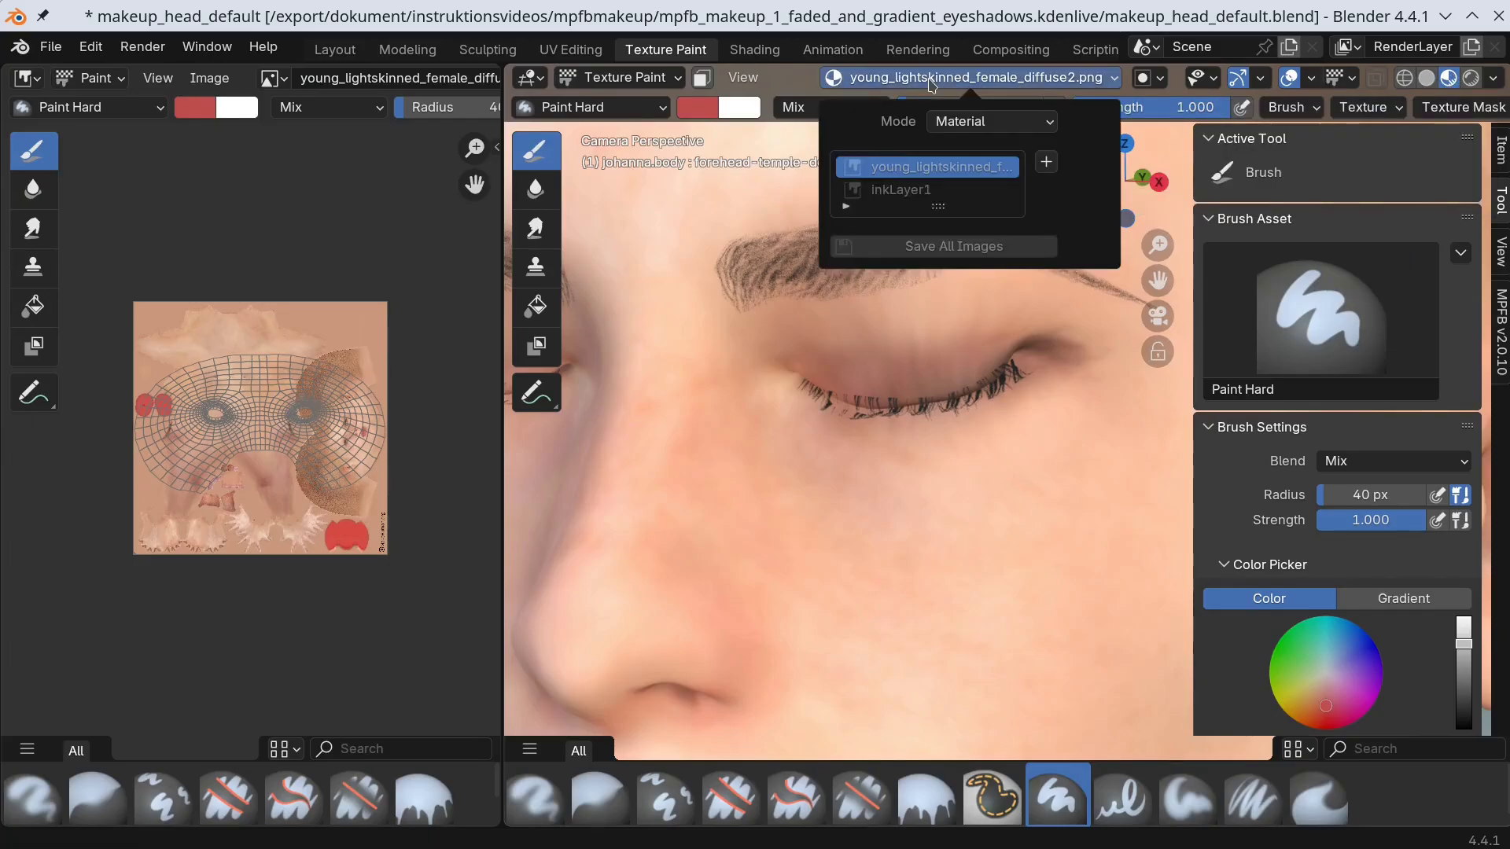
click(912, 195)
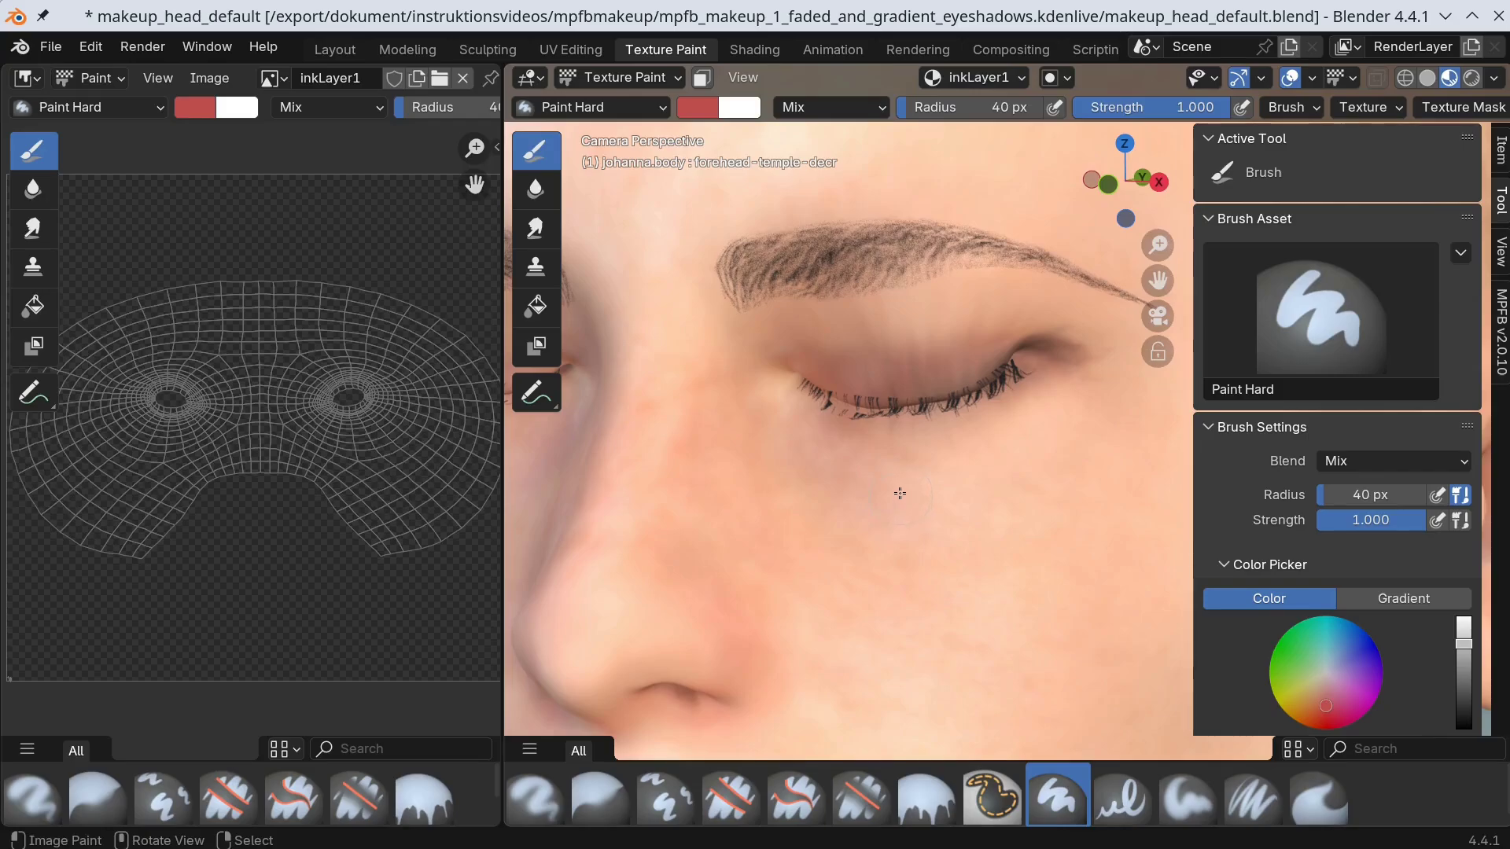
- Enable X-axis mirror symmetry for texture painting
scroll(1262, 492, down, 6)
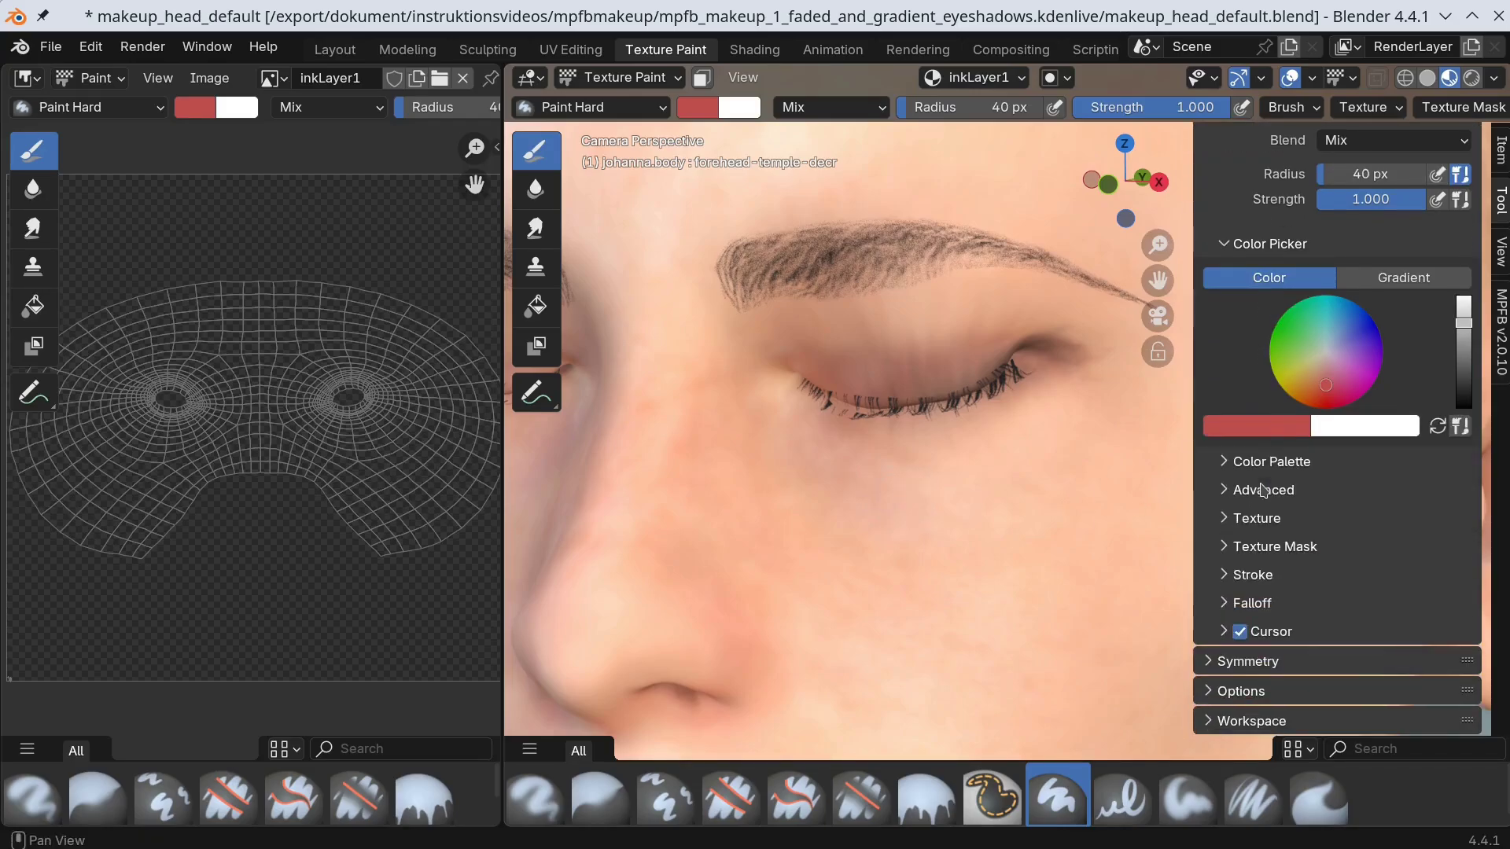
scroll(1262, 491, up, 2)
scroll(1258, 504, down, 2)
click(1215, 662)
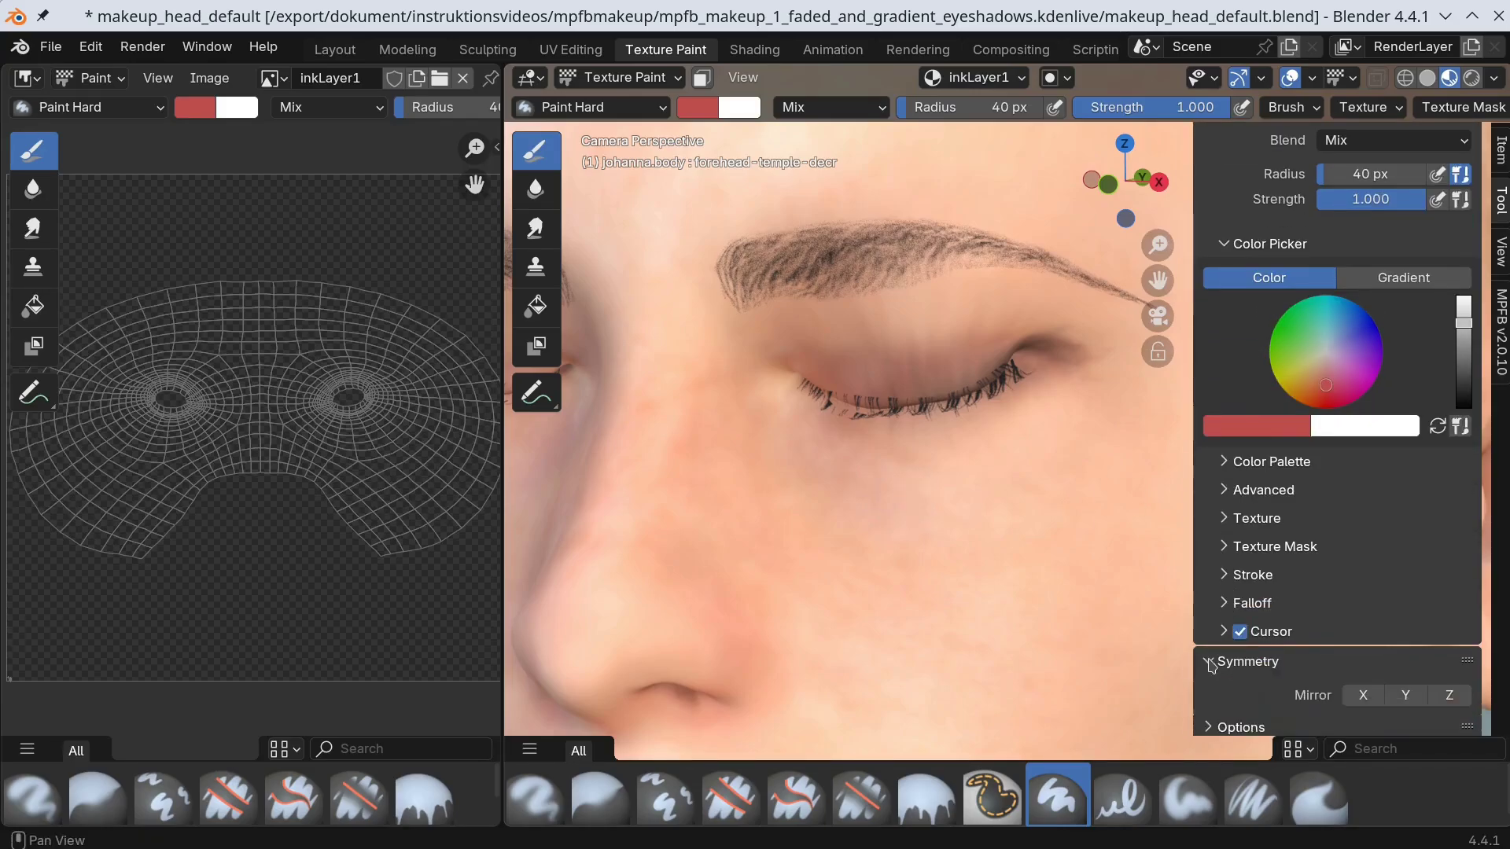
click(1363, 695)
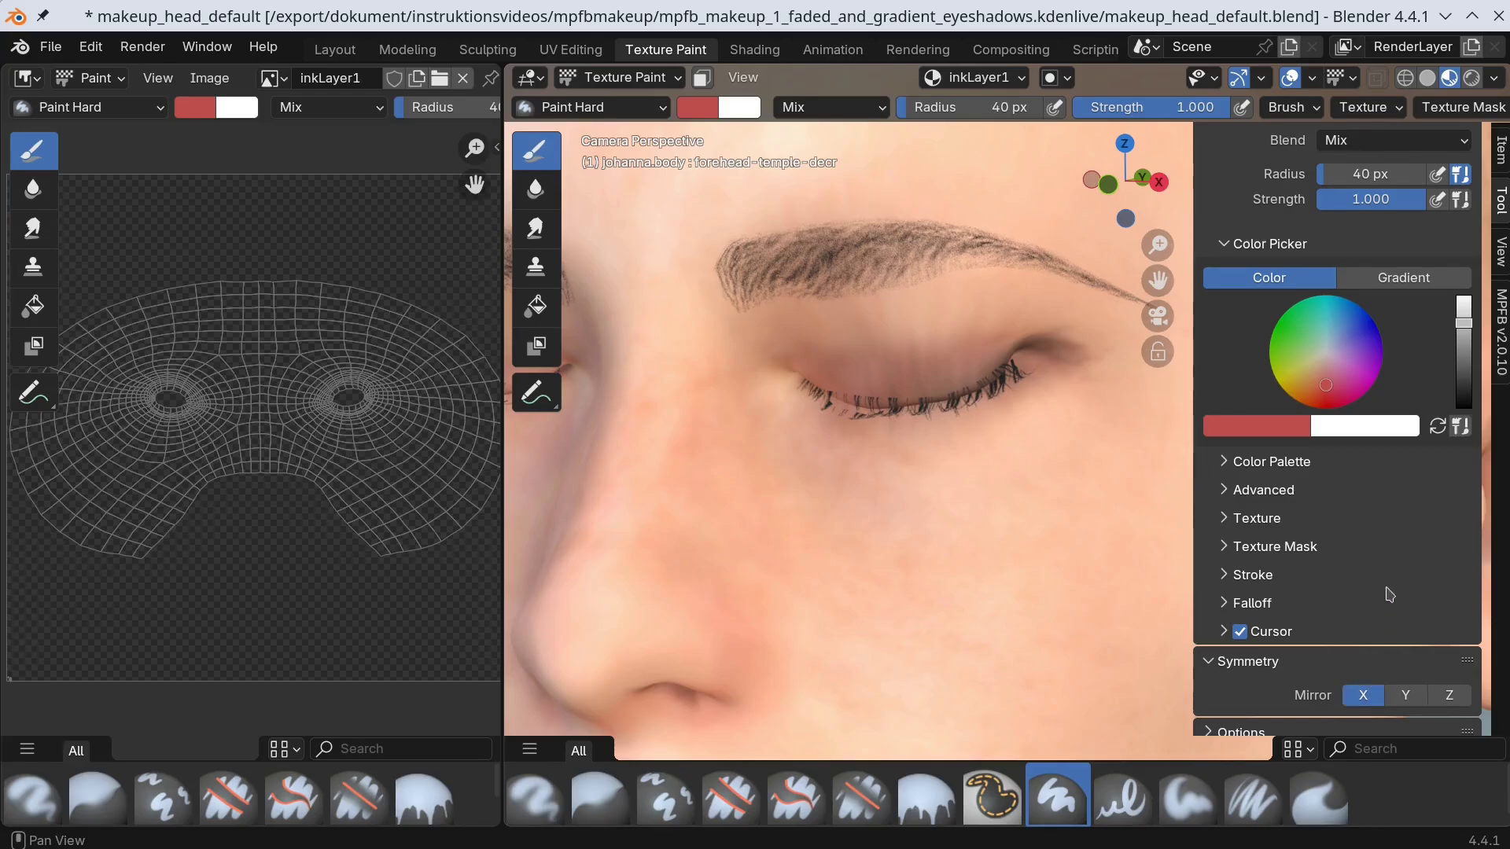
- Set the brush colour to a dark reddish brown with RGB values 0.35, 0.15 and 0.1
drag(1316, 384, 1306, 391)
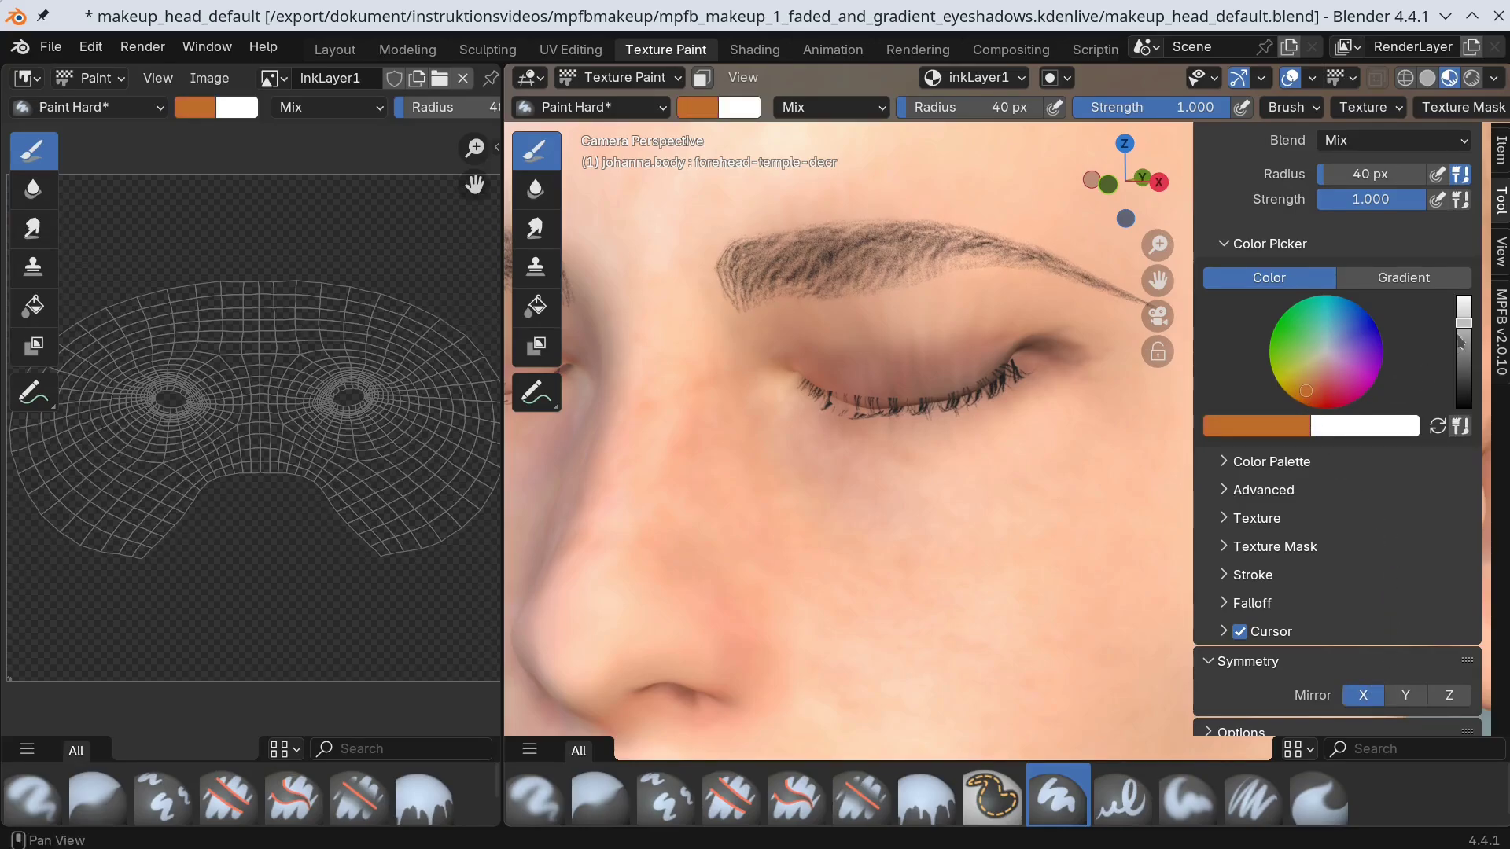
drag(1463, 326, 1462, 363)
click(1258, 425)
click(1140, 278)
click(1215, 312)
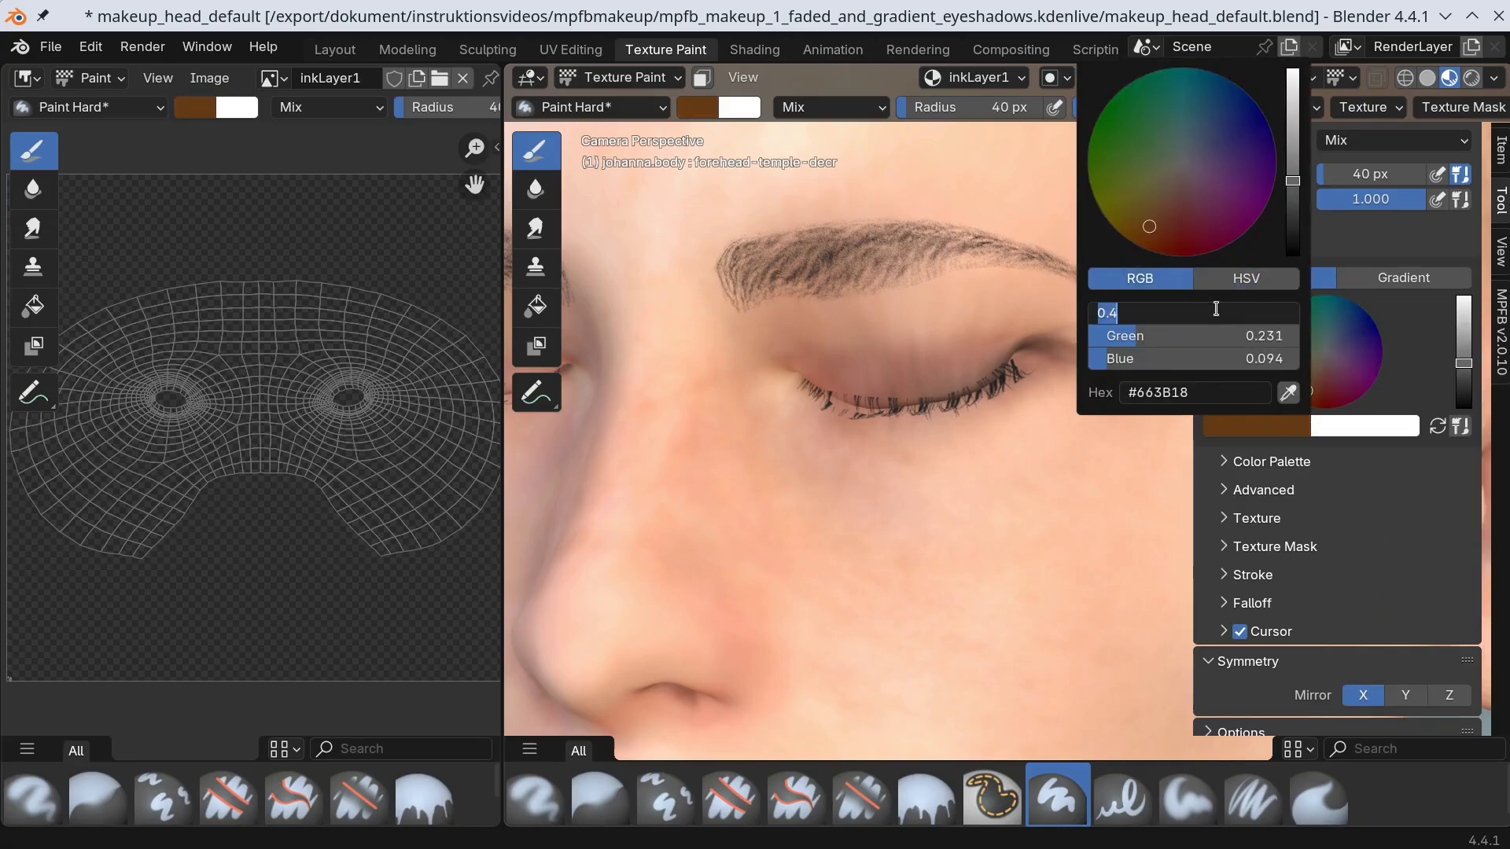
text(0.35)
key(Return)
click(1216, 334)
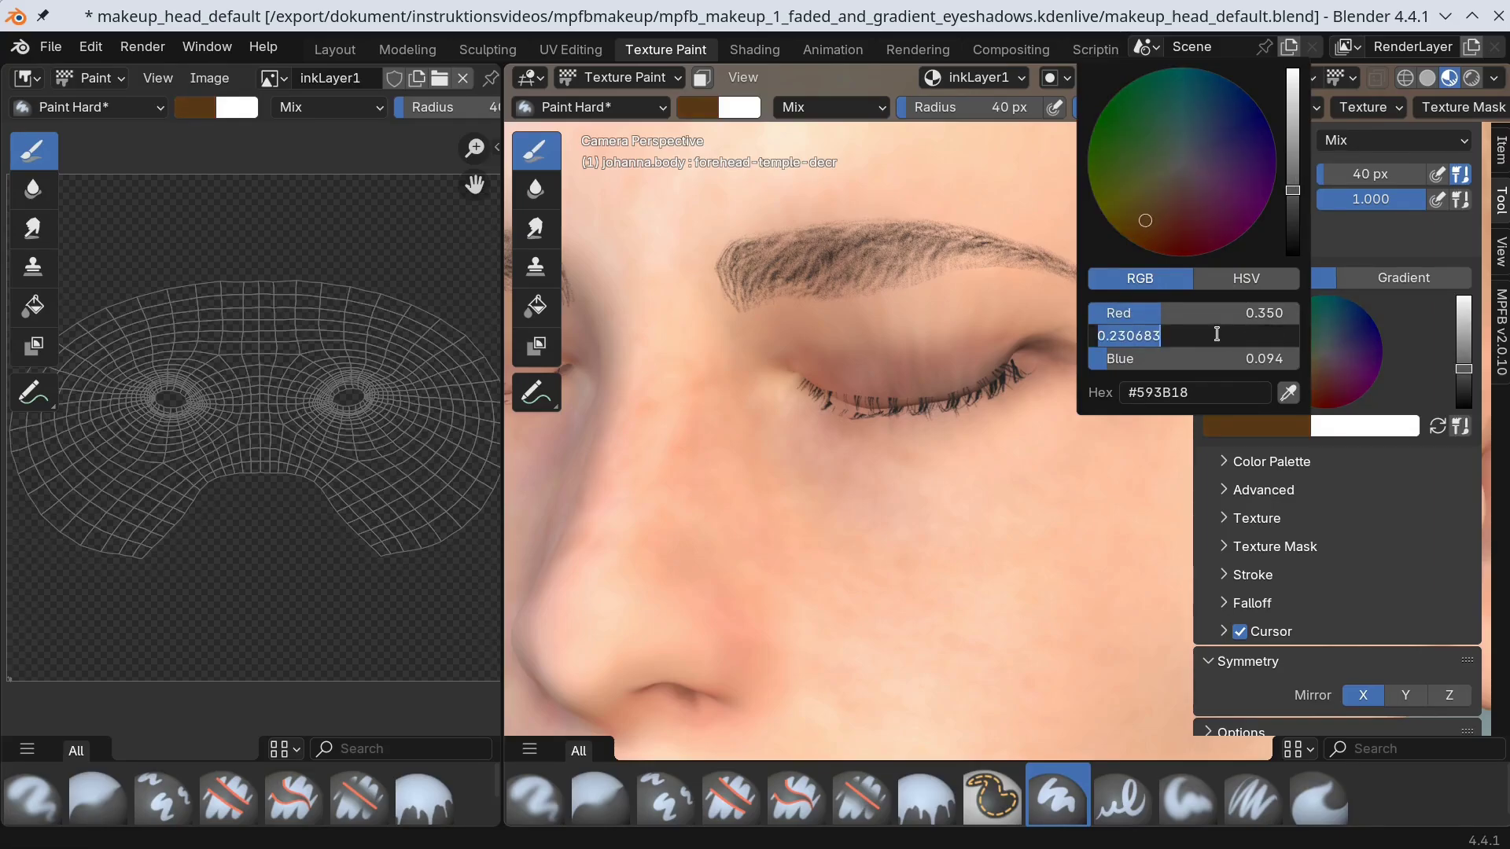
text(0.15)
key(Return)
click(1229, 358)
text(0.1)
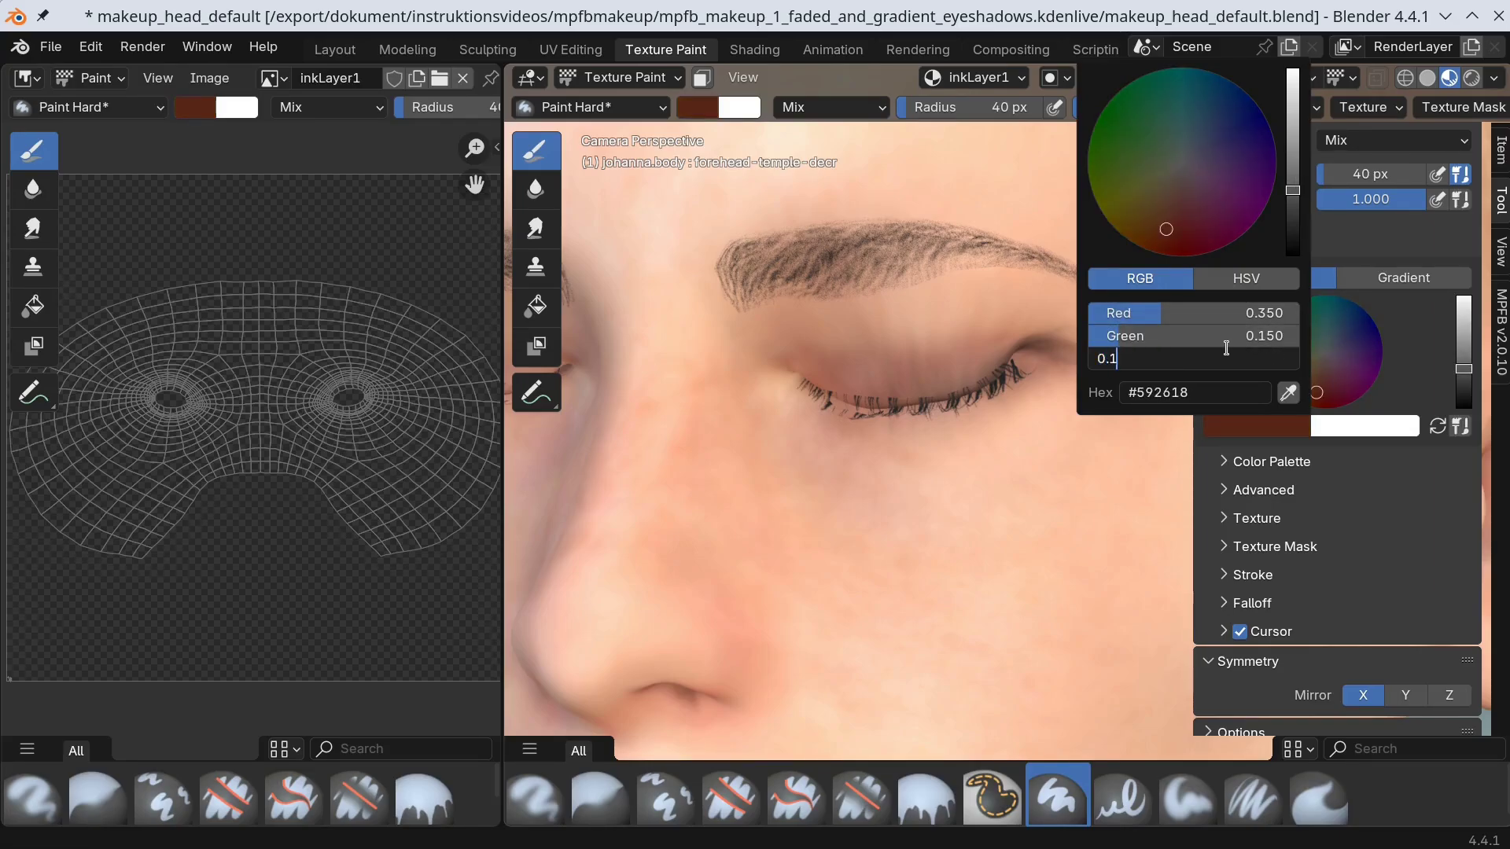
key(Return)
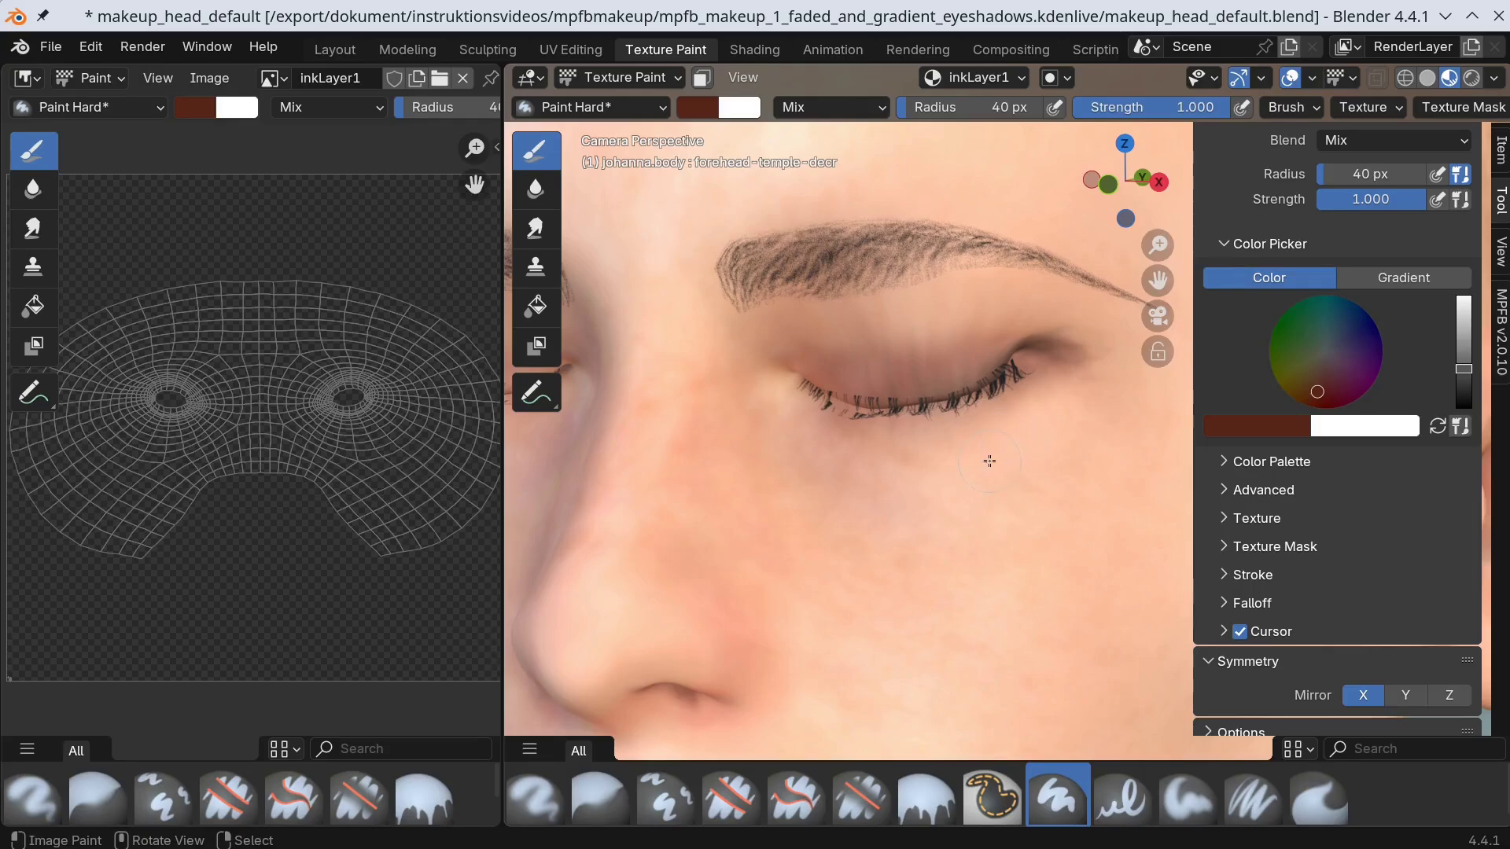
- Paint solid eyeshadow over the closed eyelid, from the lash line up to the eyebrow and out to its tail
mouse_move(769, 322)
mouse_down()
mouse_move(966, 273)
mouse_move(1108, 320)
mouse_move(789, 337)
mouse_move(996, 341)
mouse_move(821, 351)
mouse_move(973, 368)
mouse_move(786, 369)
mouse_up()
mouse_move(1085, 327)
mouse_down()
mouse_move(1003, 375)
mouse_move(854, 393)
mouse_move(772, 341)
mouse_move(795, 380)
mouse_move(830, 395)
mouse_move(851, 395)
mouse_move(766, 316)
mouse_move(1016, 328)
mouse_up()
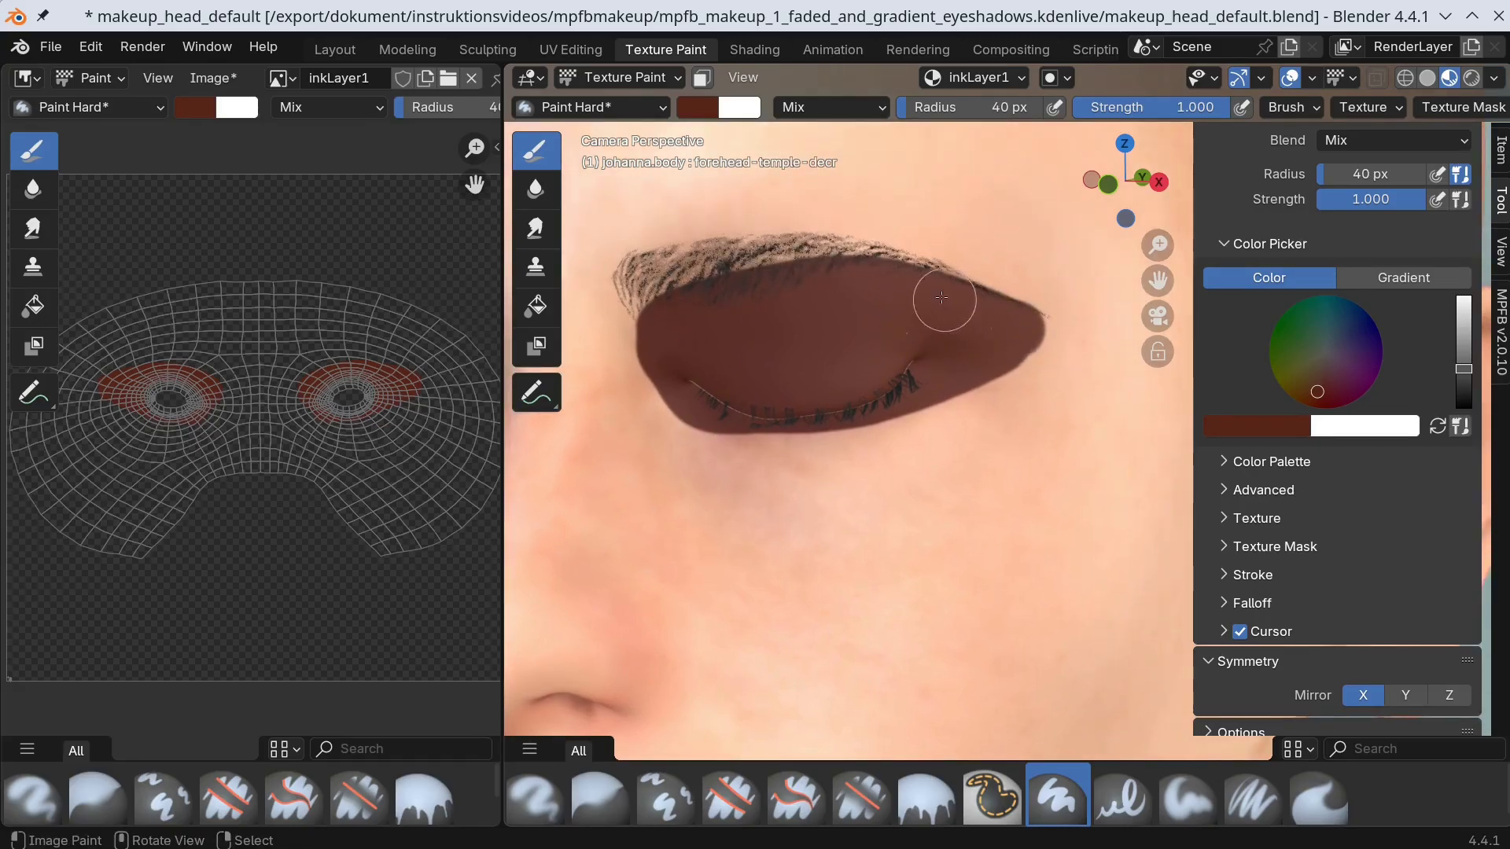
mouse_move(941, 297)
mouse_down()
mouse_move(849, 266)
mouse_move(910, 270)
mouse_move(1011, 331)
mouse_move(667, 330)
mouse_move(701, 304)
mouse_move(812, 276)
mouse_move(748, 296)
mouse_move(799, 368)
mouse_up()
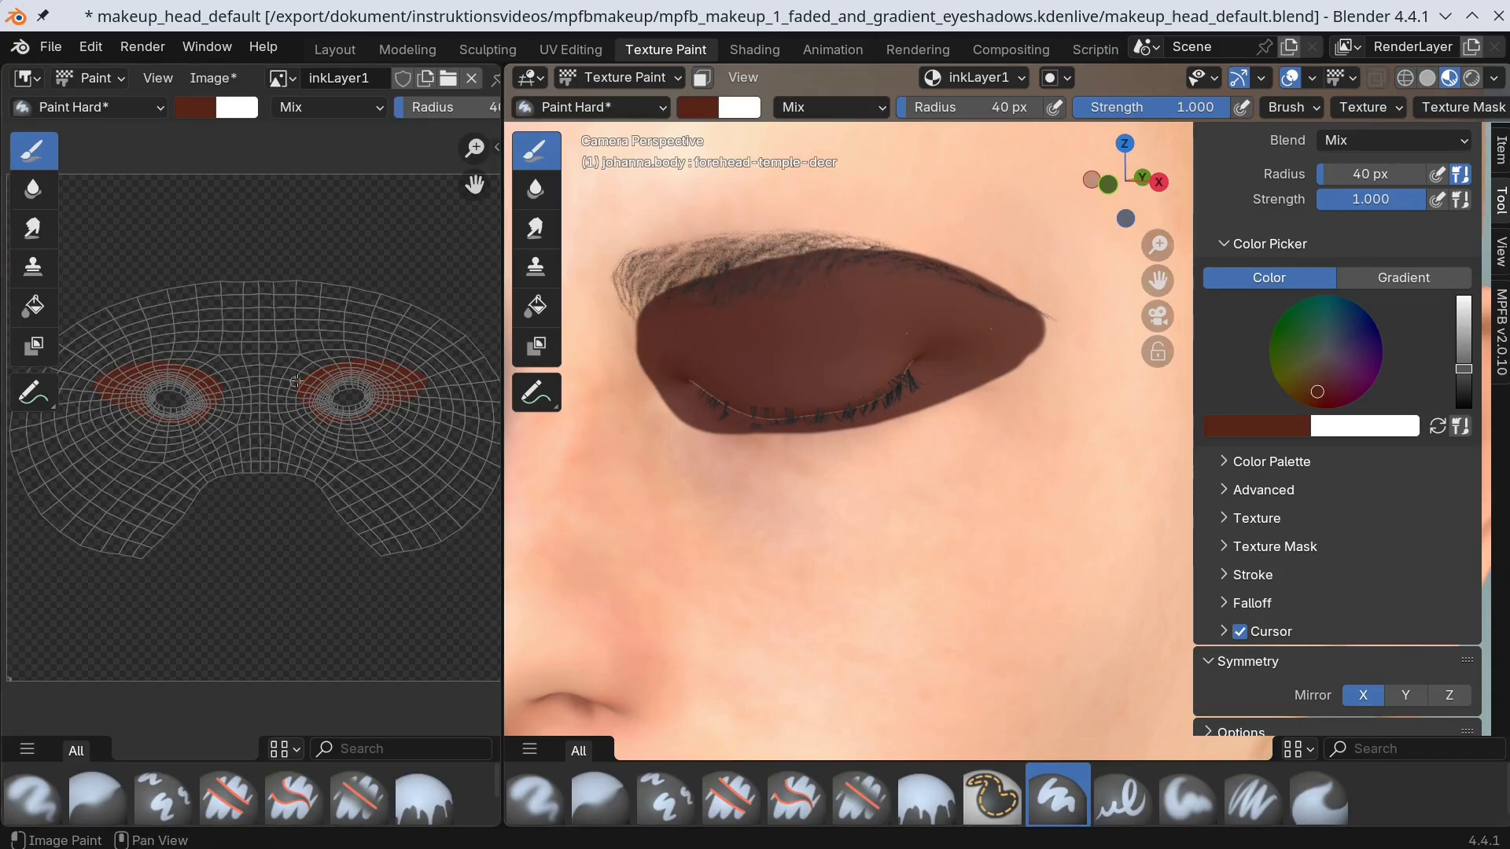
- Fill the unpainted gaps around and inside the eye opening directly on the flat inkLayer1 texture
scroll(354, 327, up, 6)
drag(354, 327, 59, 393)
mouse_move(324, 343)
mouse_down()
mouse_move(341, 431)
mouse_move(363, 401)
mouse_move(312, 375)
mouse_move(395, 346)
mouse_move(240, 438)
mouse_move(243, 455)
mouse_move(346, 467)
mouse_move(303, 477)
mouse_move(280, 454)
mouse_move(316, 430)
mouse_move(305, 403)
mouse_move(199, 411)
mouse_move(447, 381)
mouse_move(342, 354)
mouse_up()
mouse_move(434, 400)
mouse_down()
mouse_move(333, 458)
mouse_move(366, 466)
mouse_move(275, 441)
mouse_move(239, 380)
mouse_move(277, 447)
mouse_move(410, 395)
mouse_move(393, 360)
mouse_move(255, 369)
mouse_move(307, 415)
mouse_move(308, 367)
mouse_up()
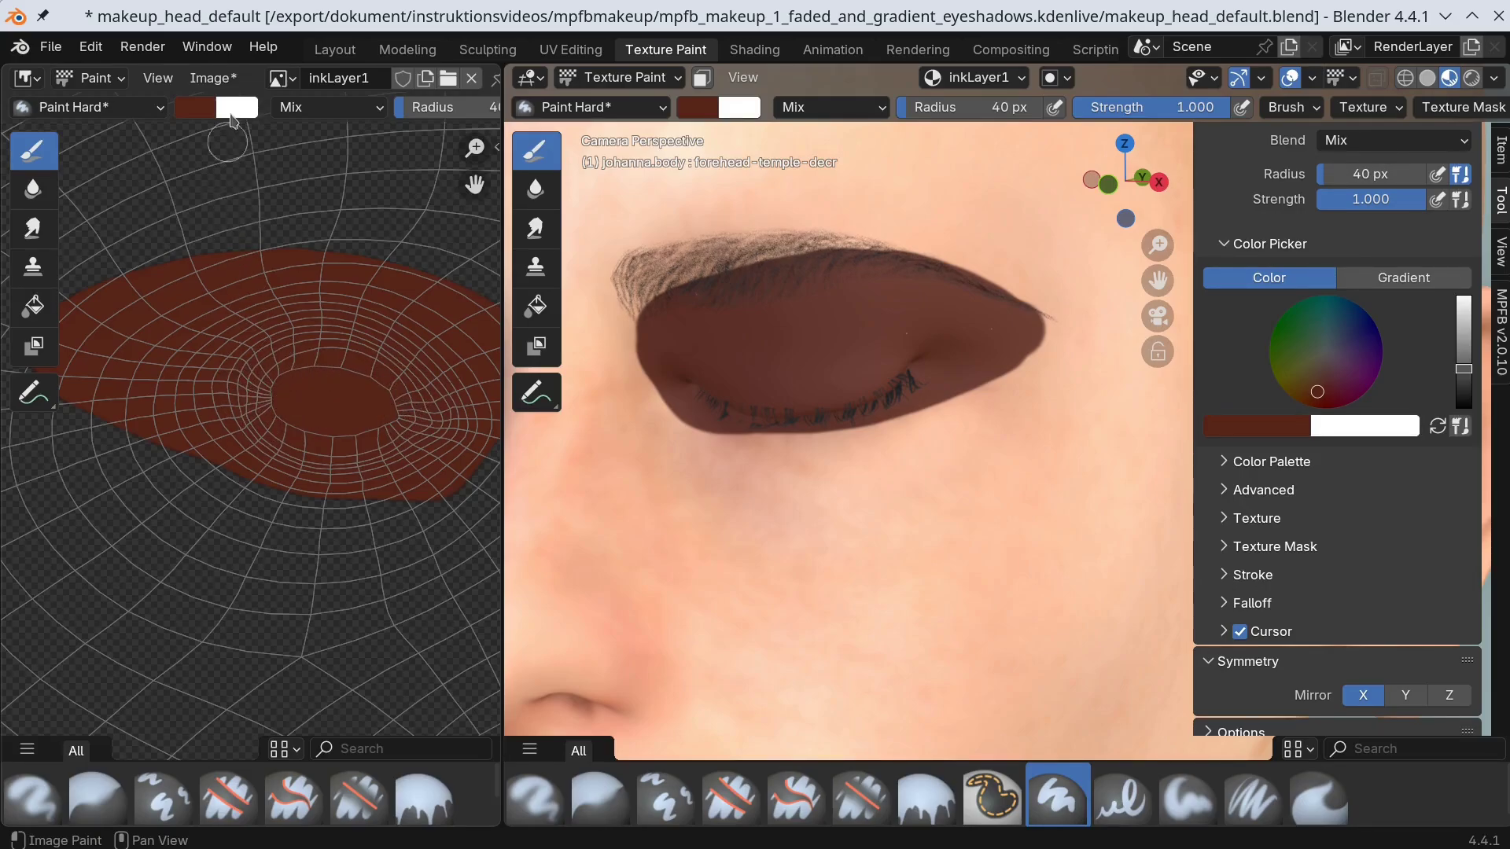
- Save the painted inkLayer1 texture as inkLayer1.png in the /tmp folder
click(213, 78)
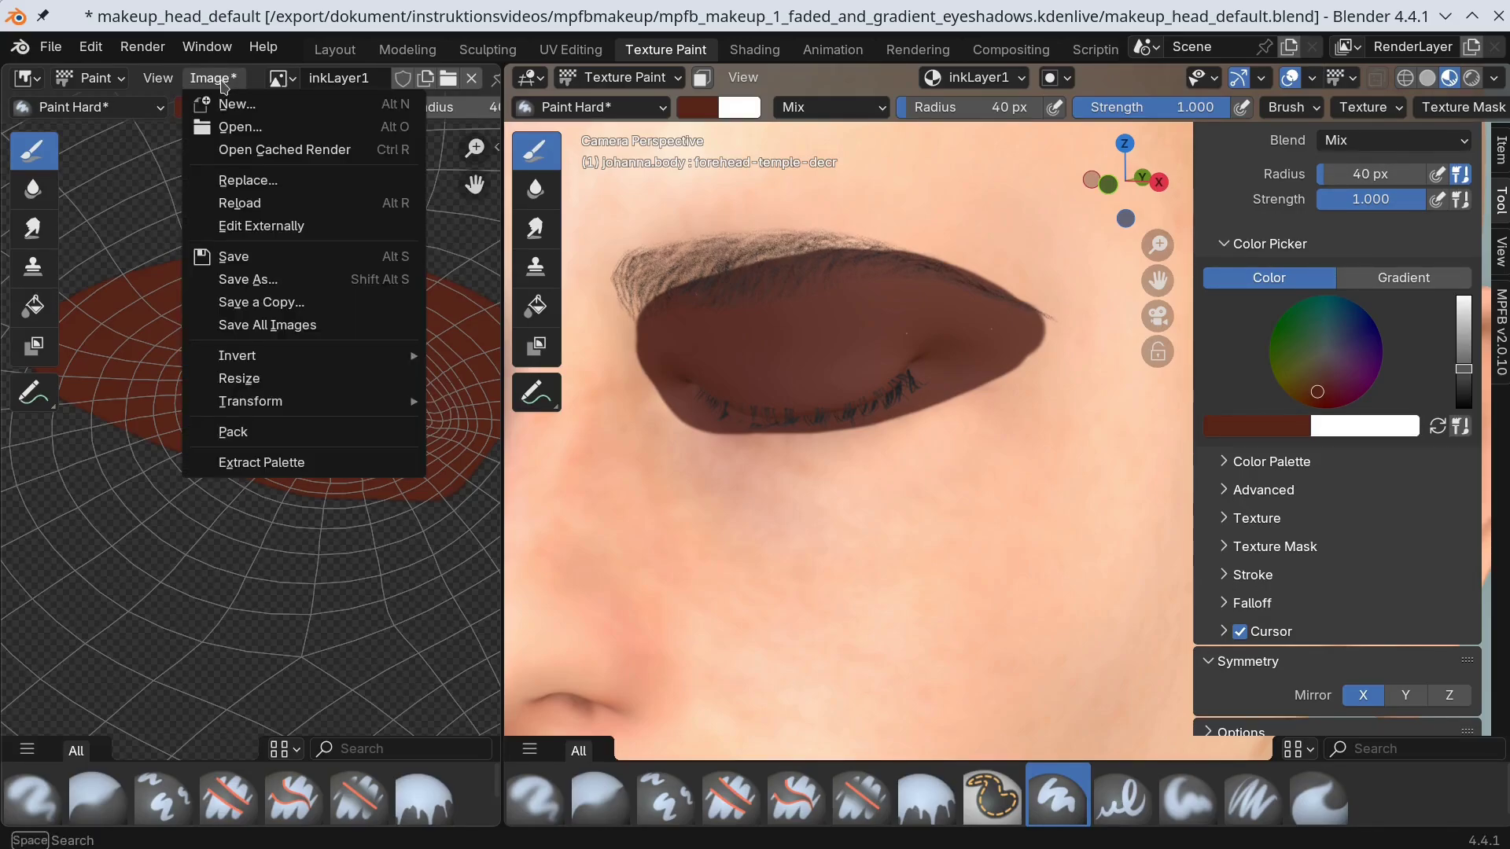
click(269, 281)
click(658, 151)
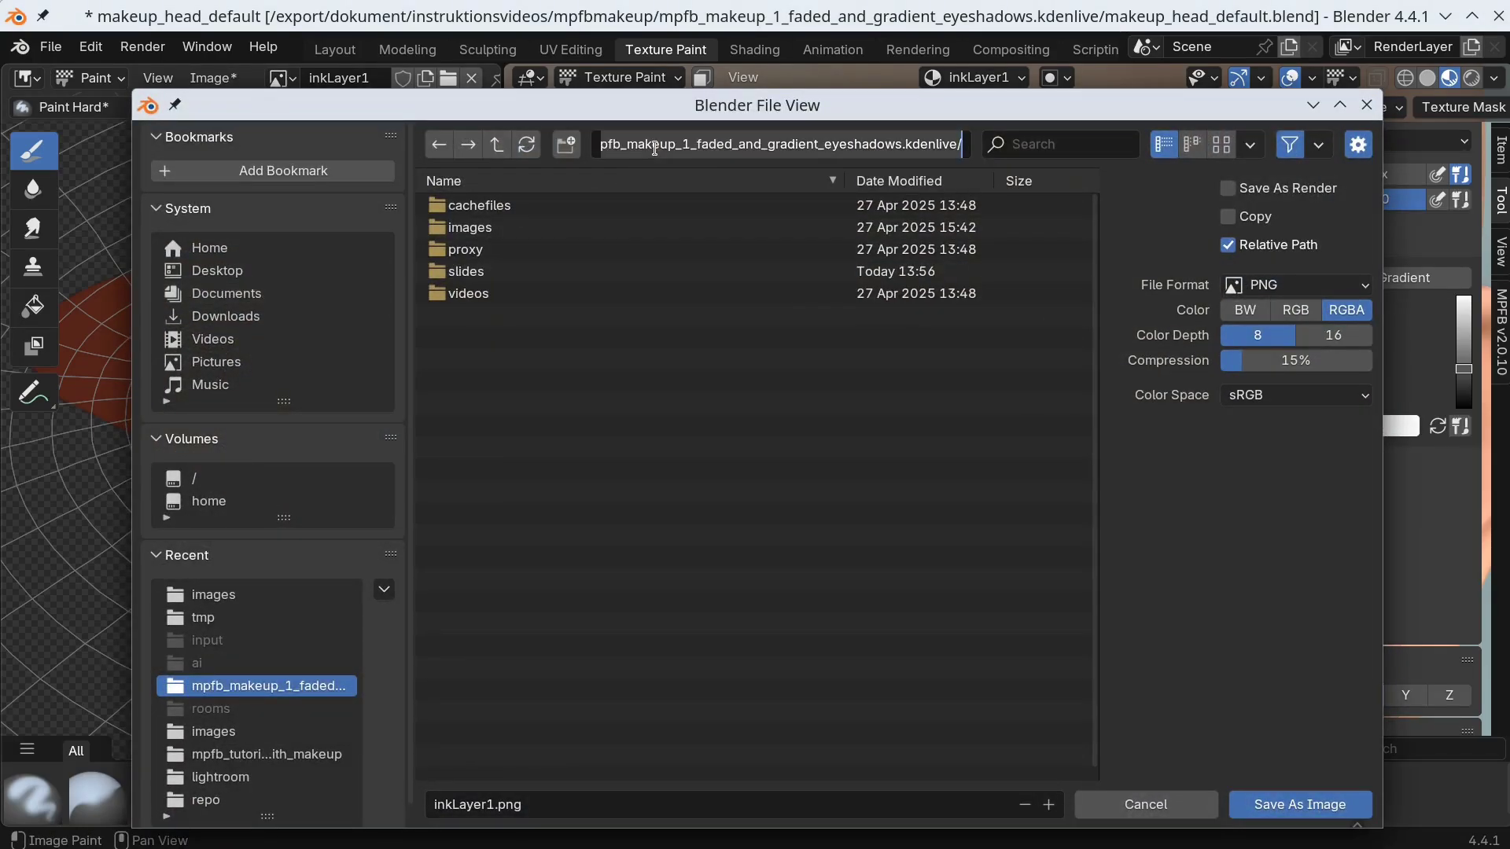
key(BackSpace)
text(/tmp)
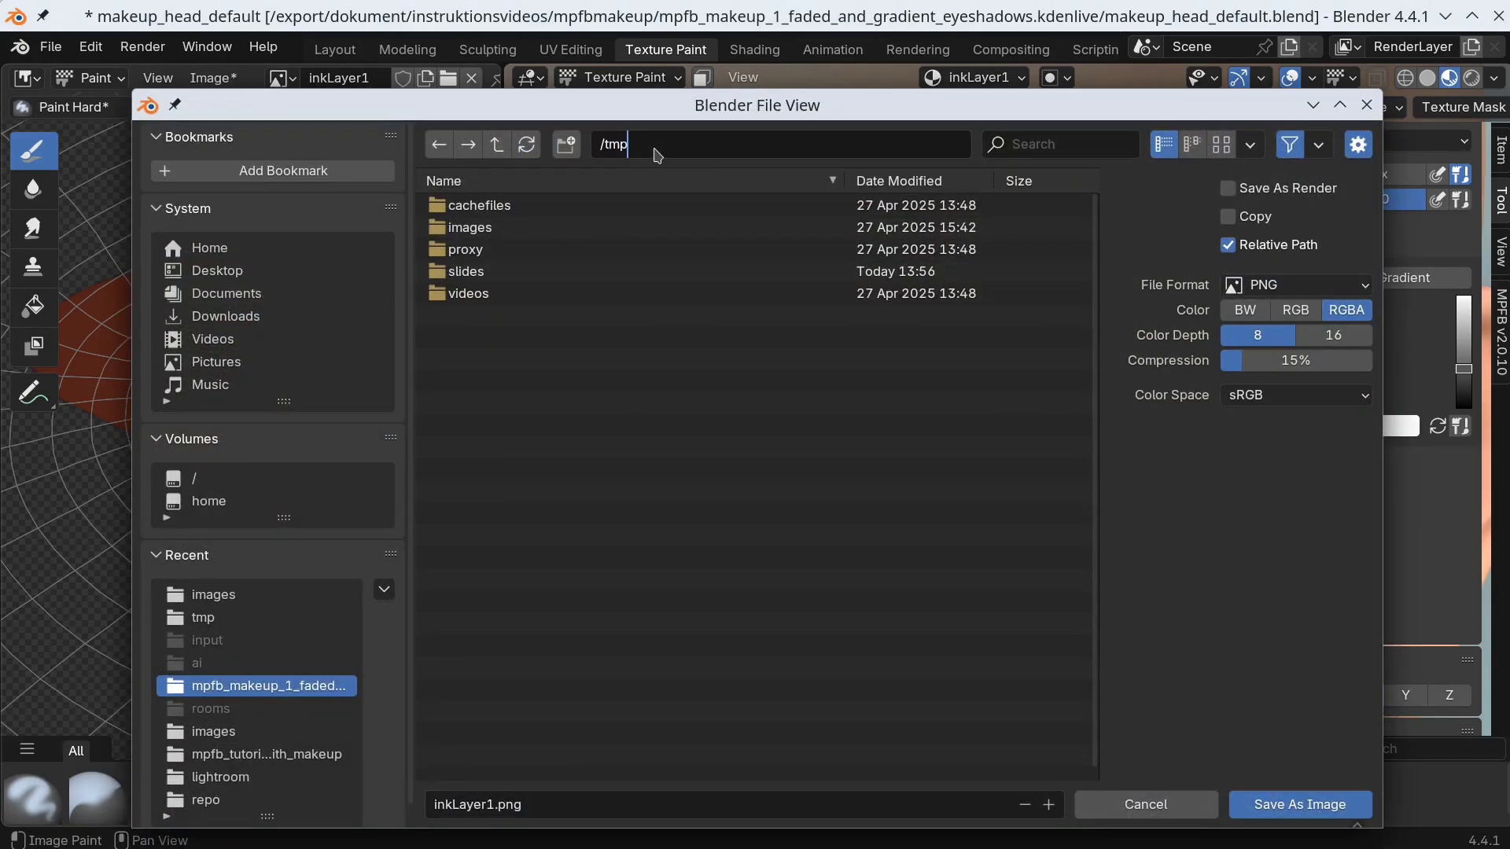
key(Return)
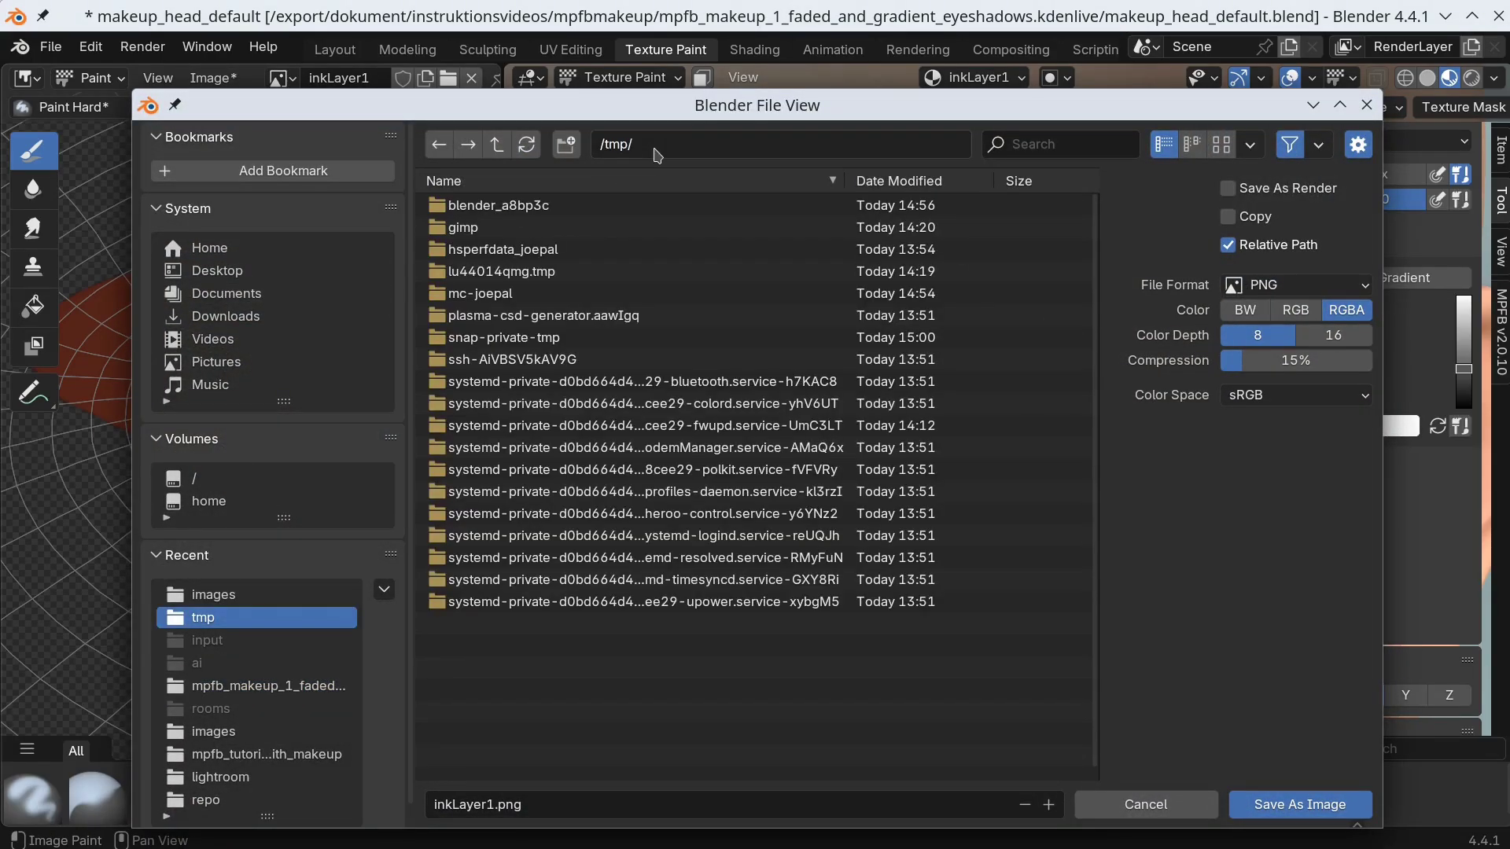
click(1290, 805)
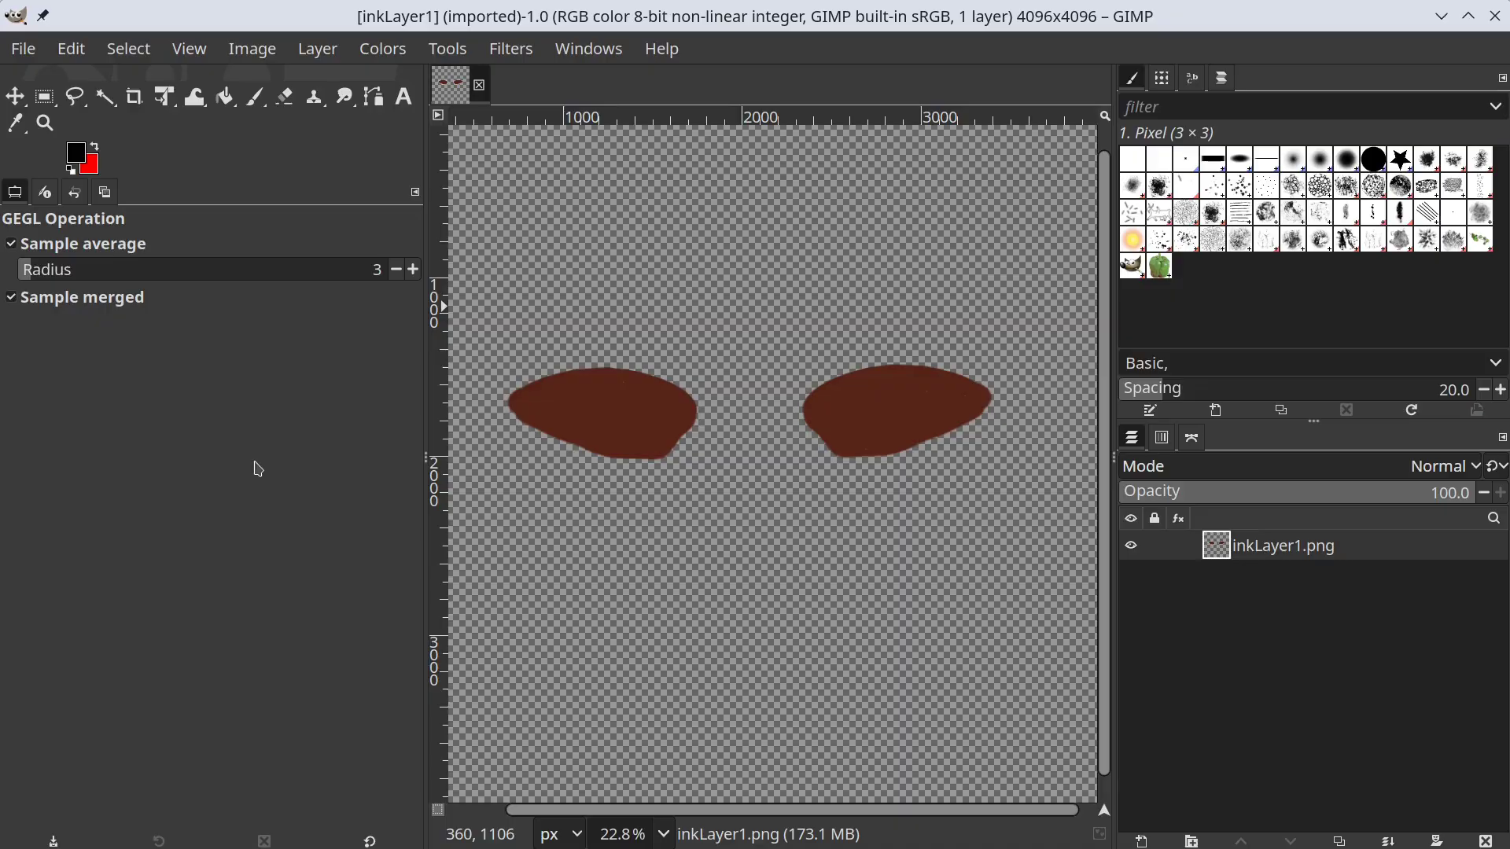
- Apply a Gaussian Blur with Size X and Size Y of 100 to the inkLayer1.png layer in GIMP
click(522, 48)
mouse_move(566, 169)
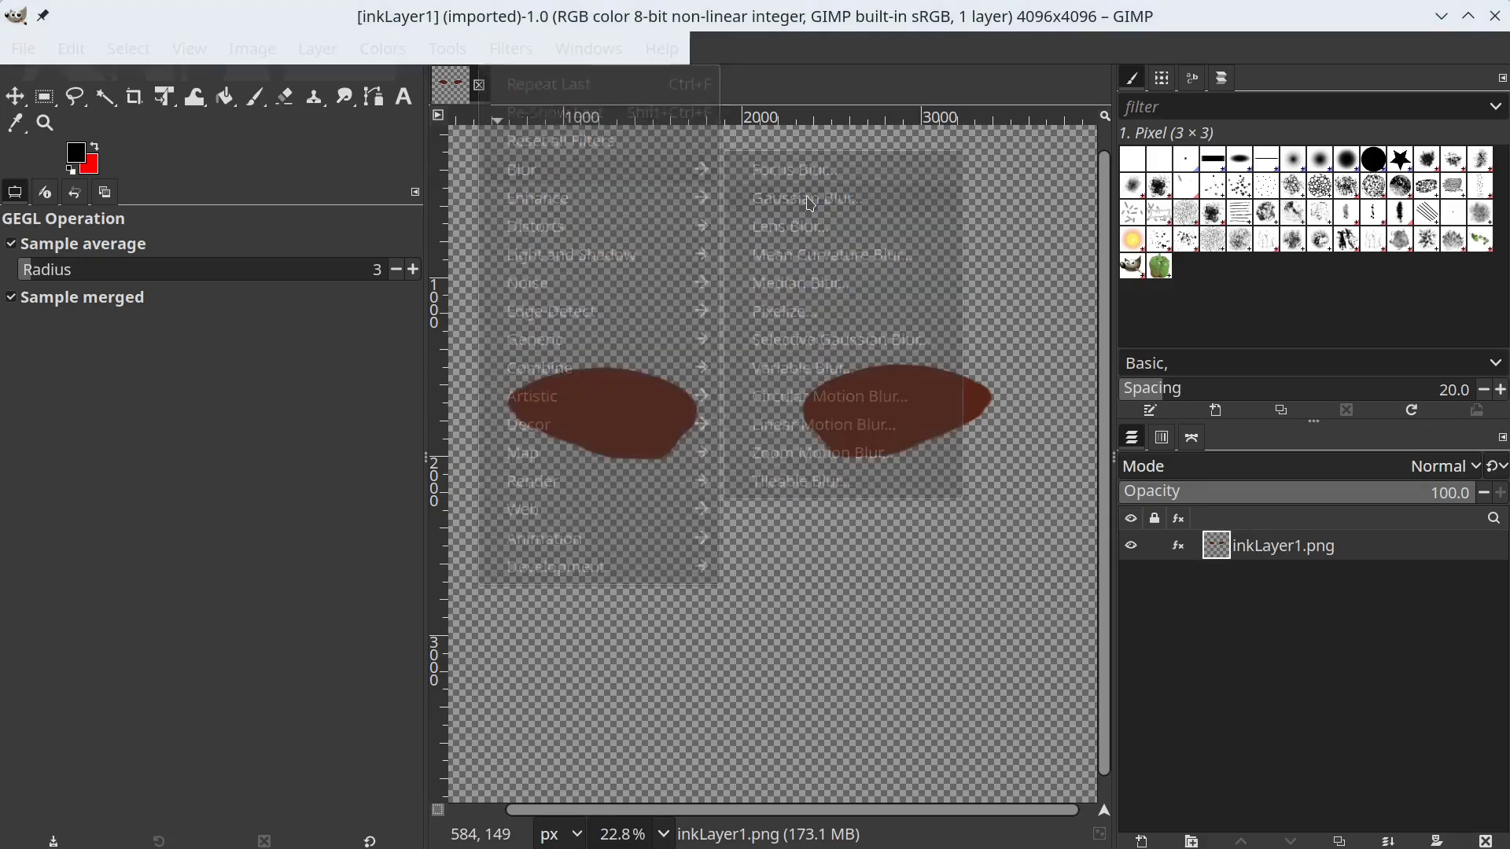
click(811, 204)
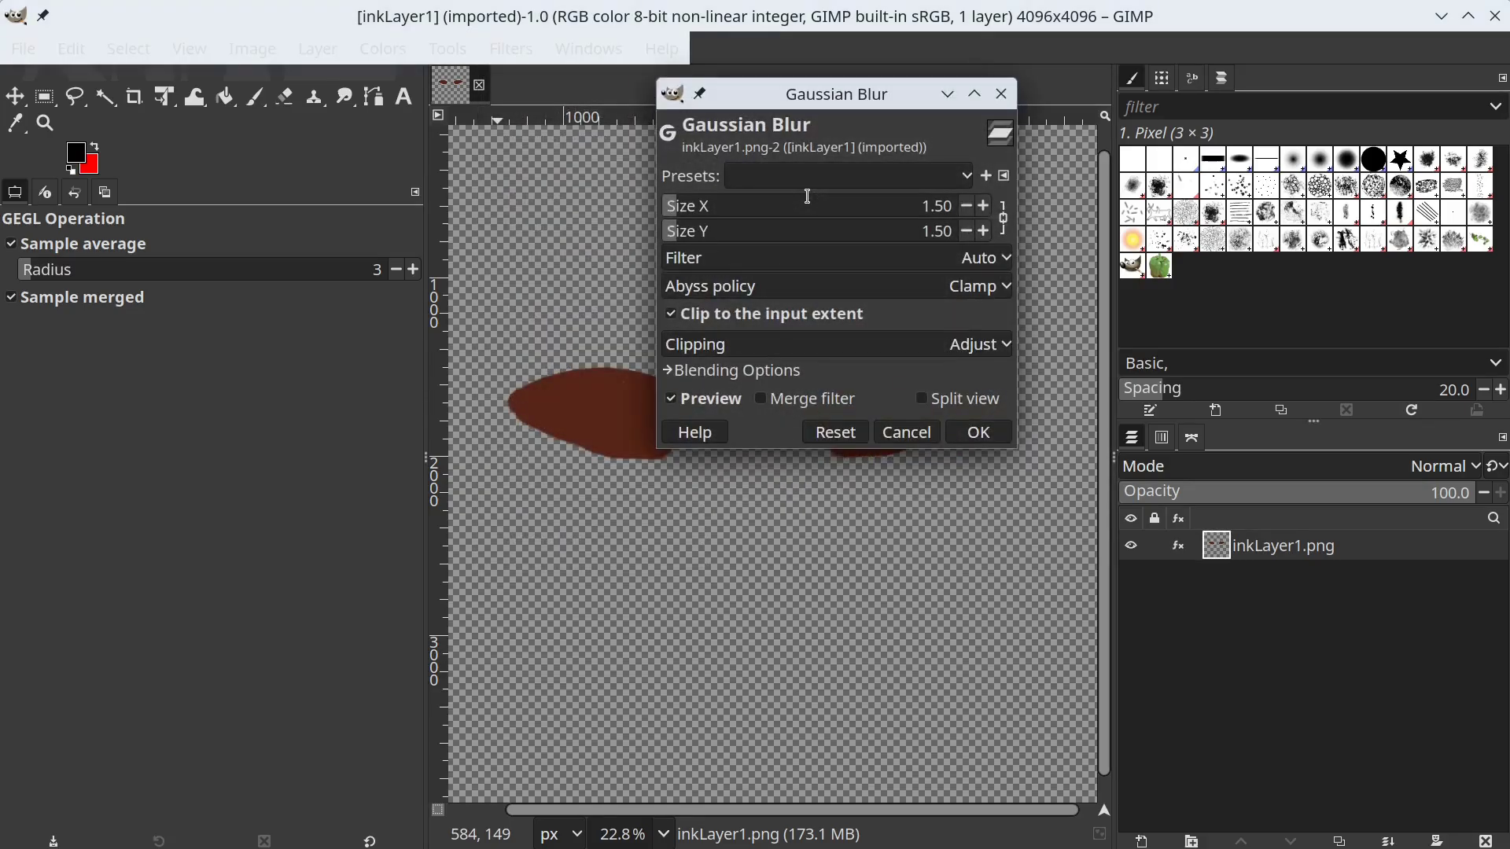
click(903, 206)
key(BackSpace)
key(BackSpace)
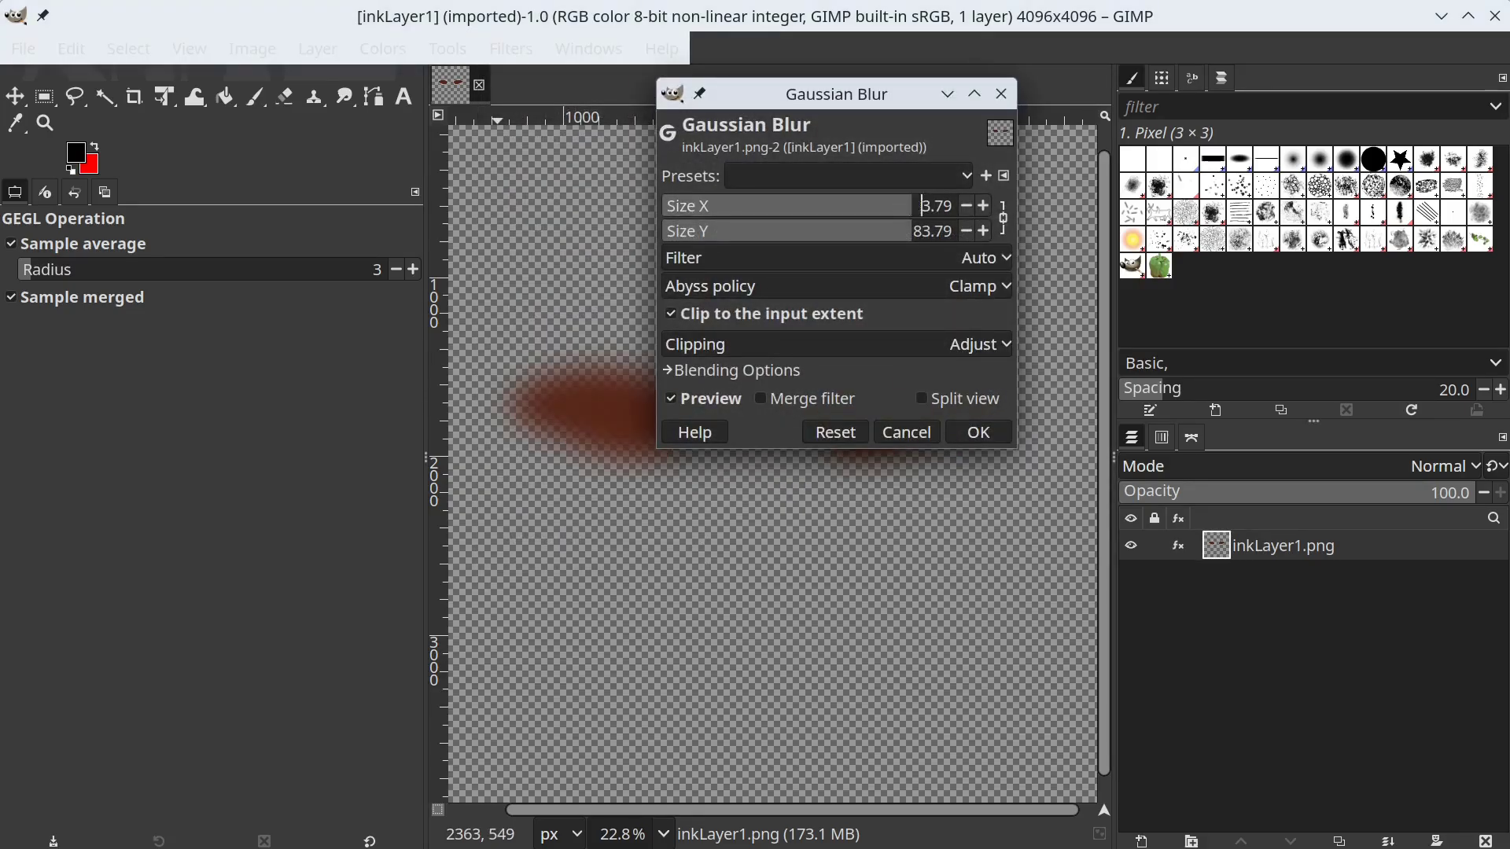
text(100)
key(Tab)
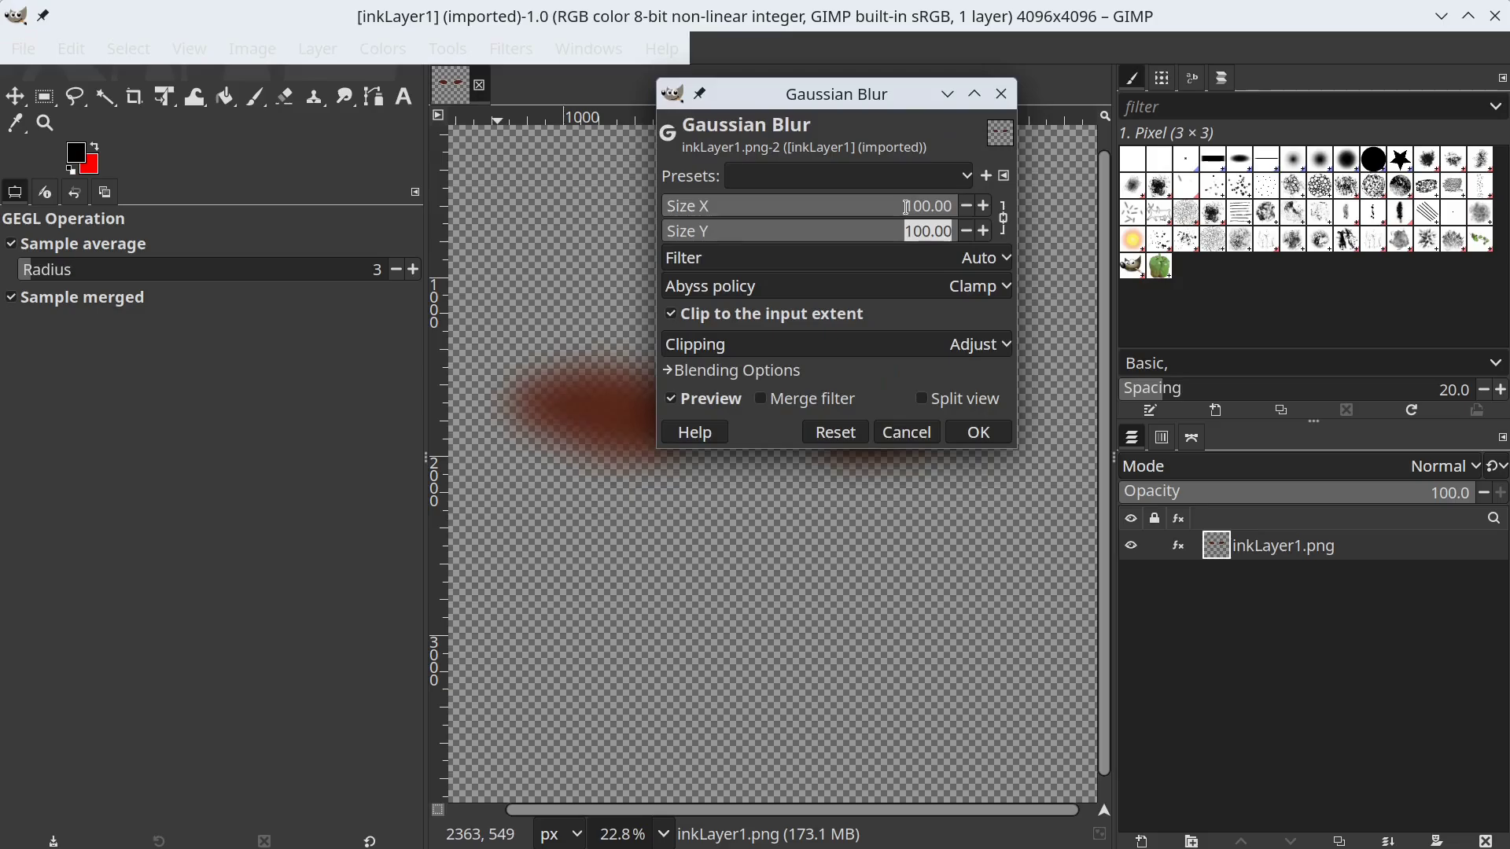
click(976, 431)
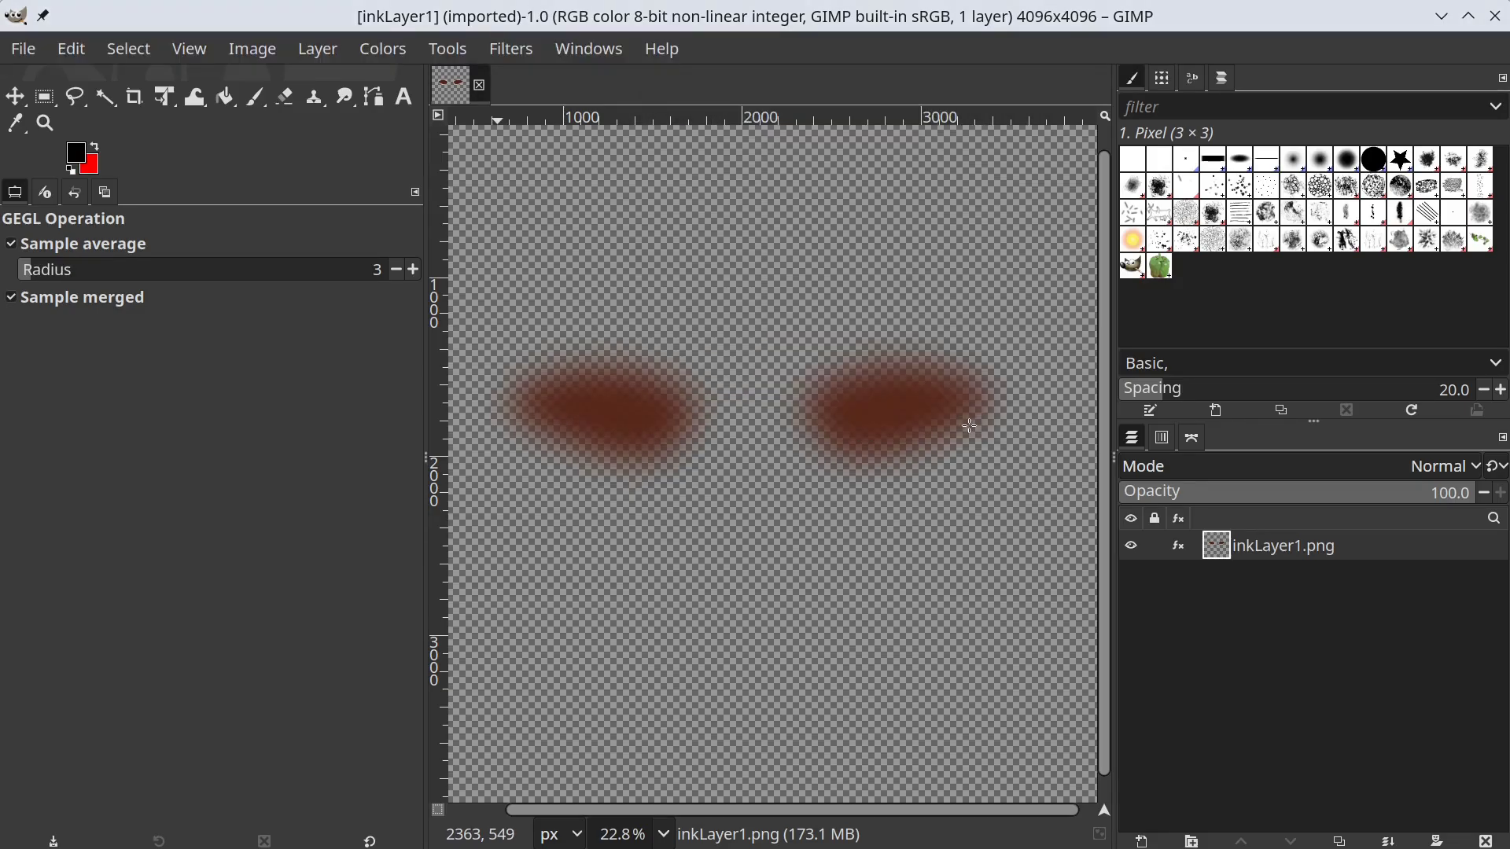
- Overwrite inkLayer1.png with the blurred image, then switch to Blender and reload the texture
click(24, 48)
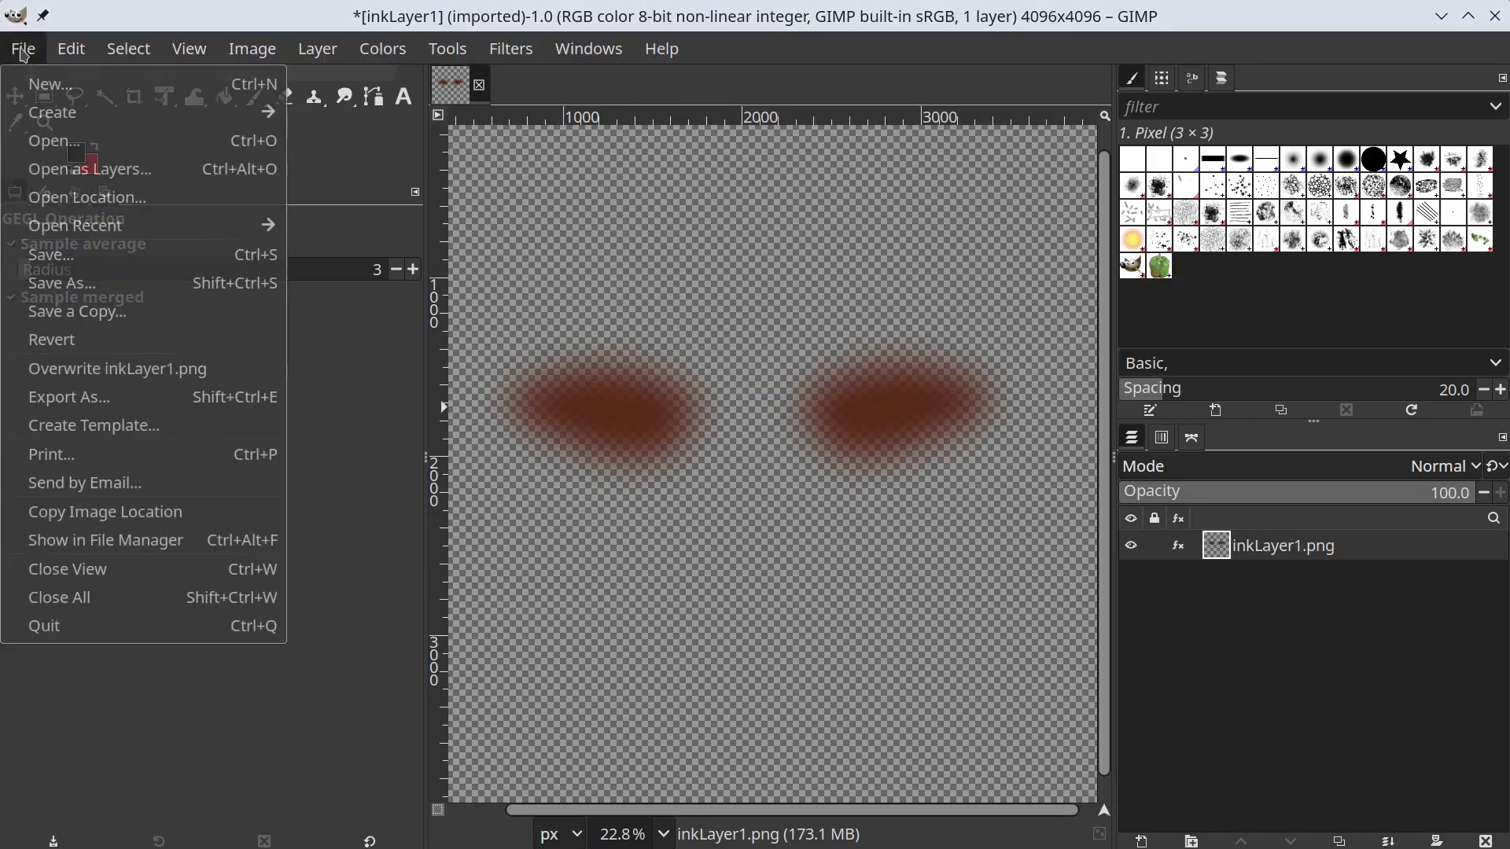
click(198, 376)
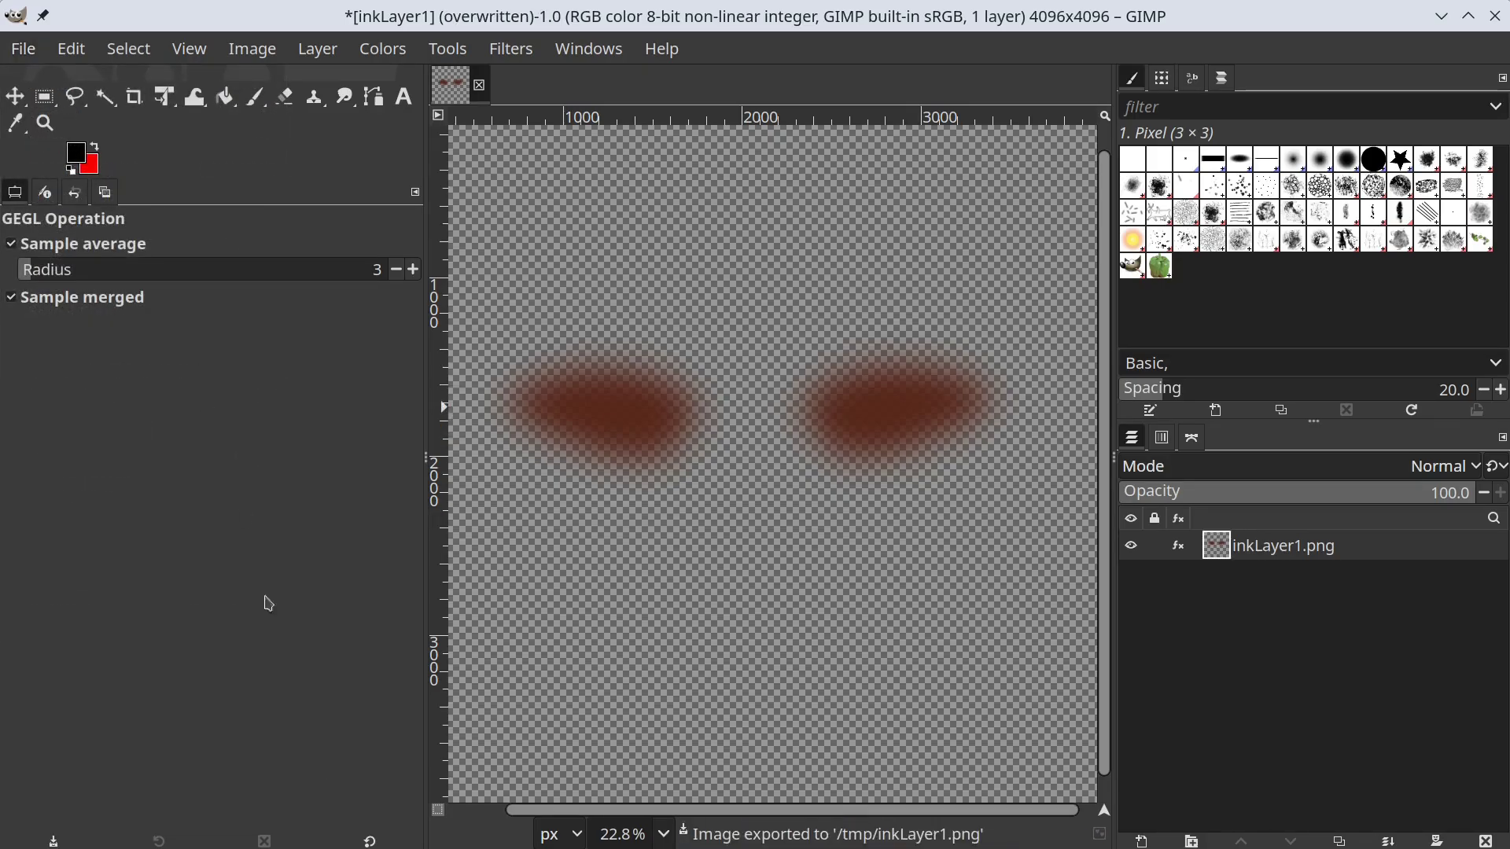
key(alt+Tab)
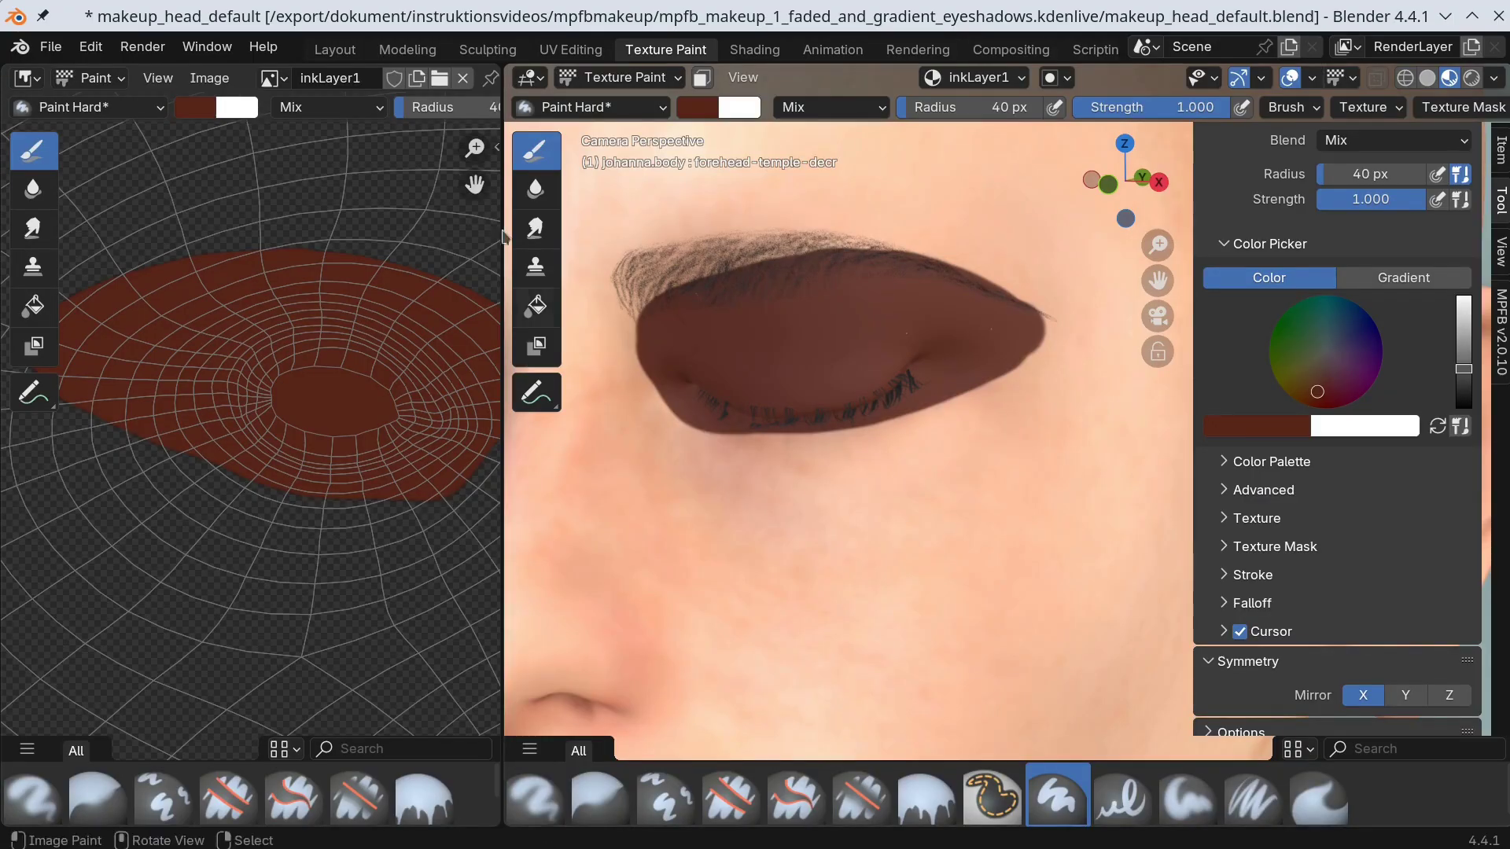
click(207, 78)
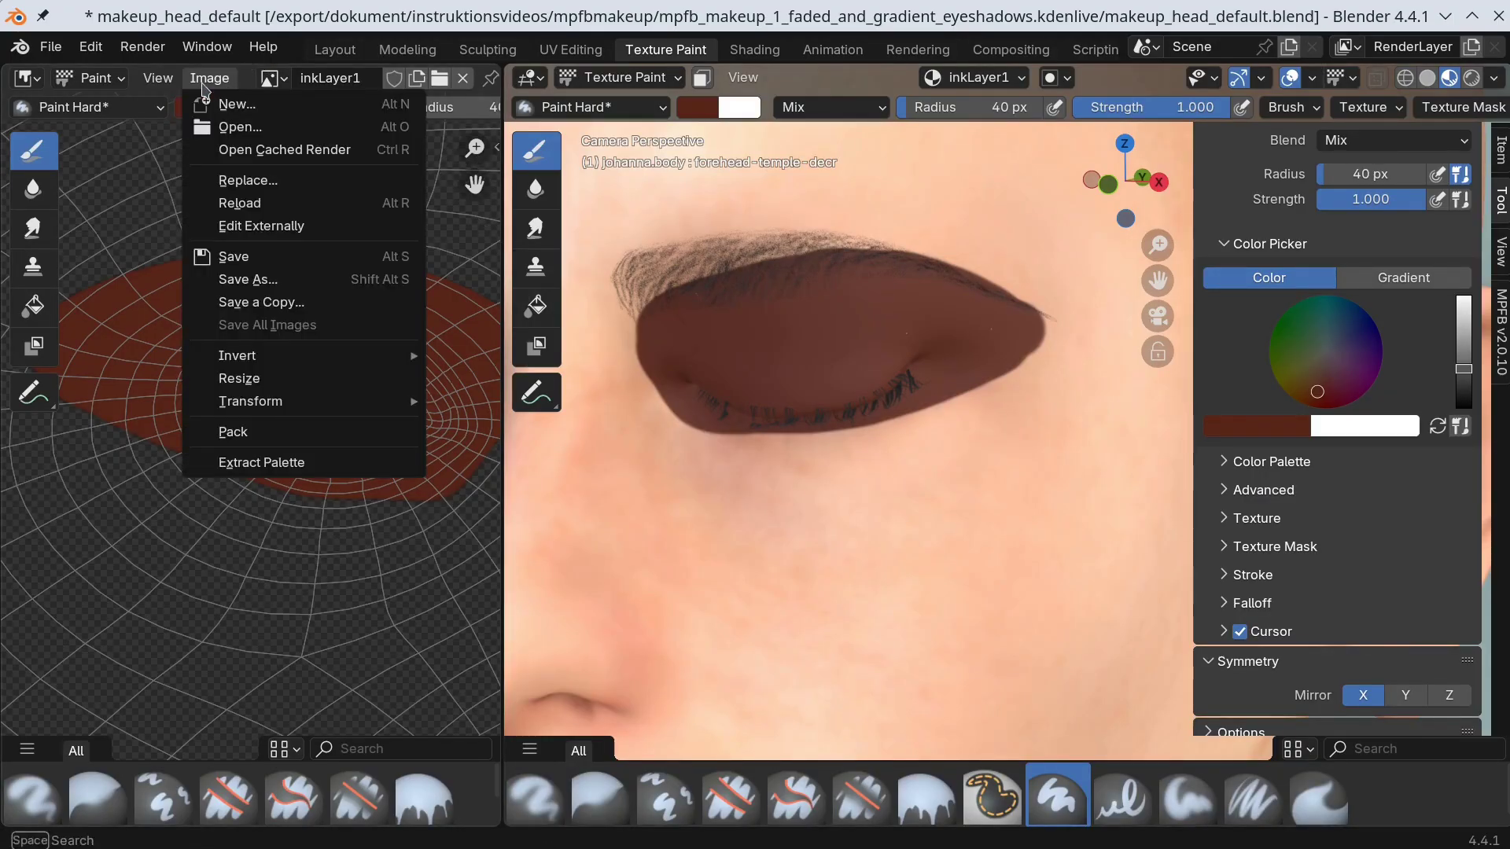
click(272, 212)
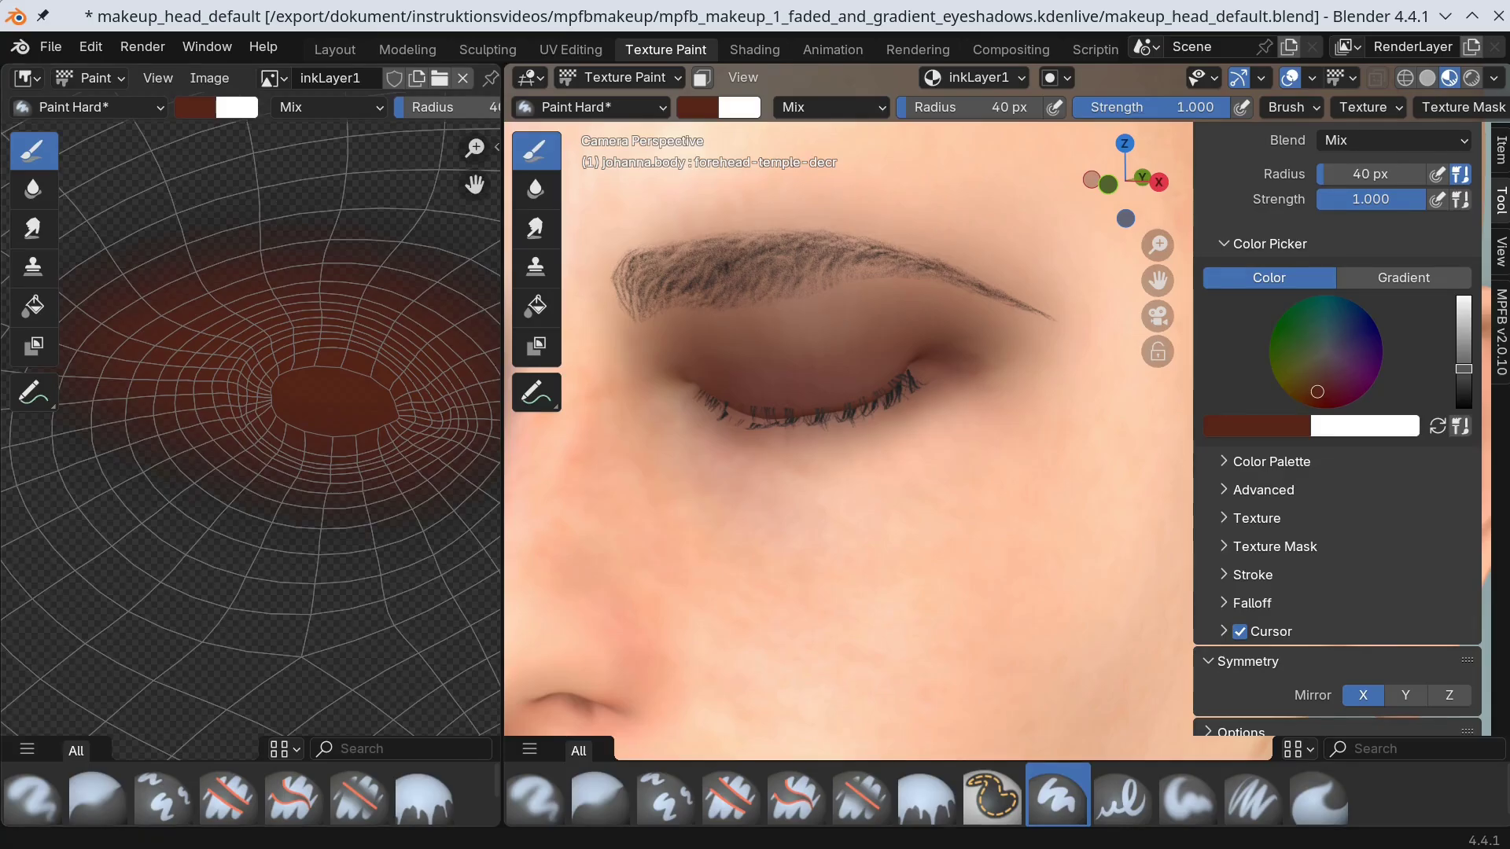
- Switch to GIMP, undo the previous blur and apply a Gaussian Blur with Size X and Size Y of 80
key(alt+Tab)
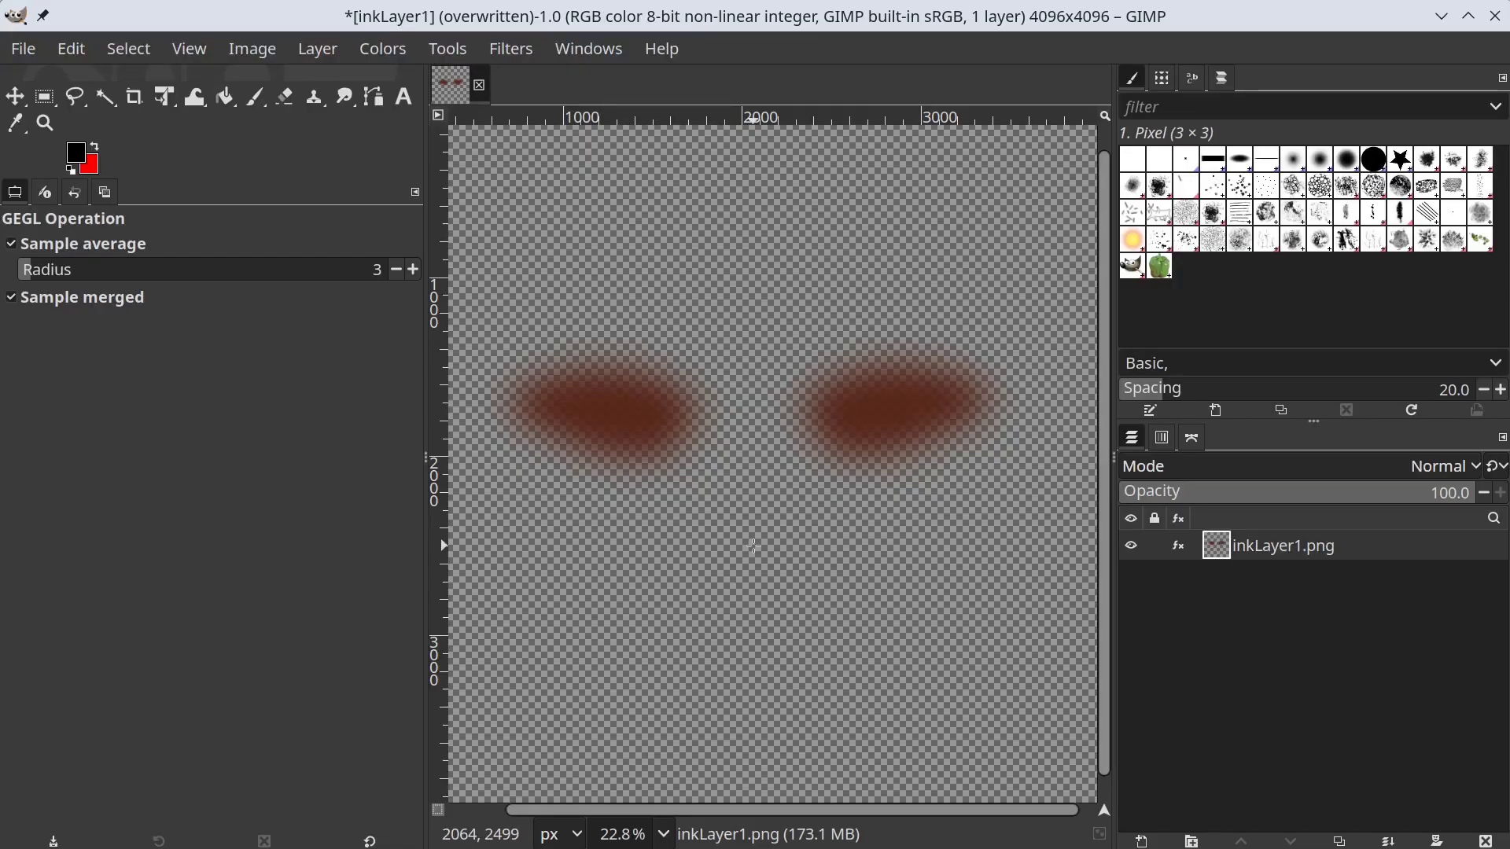
key(ctrl+z)
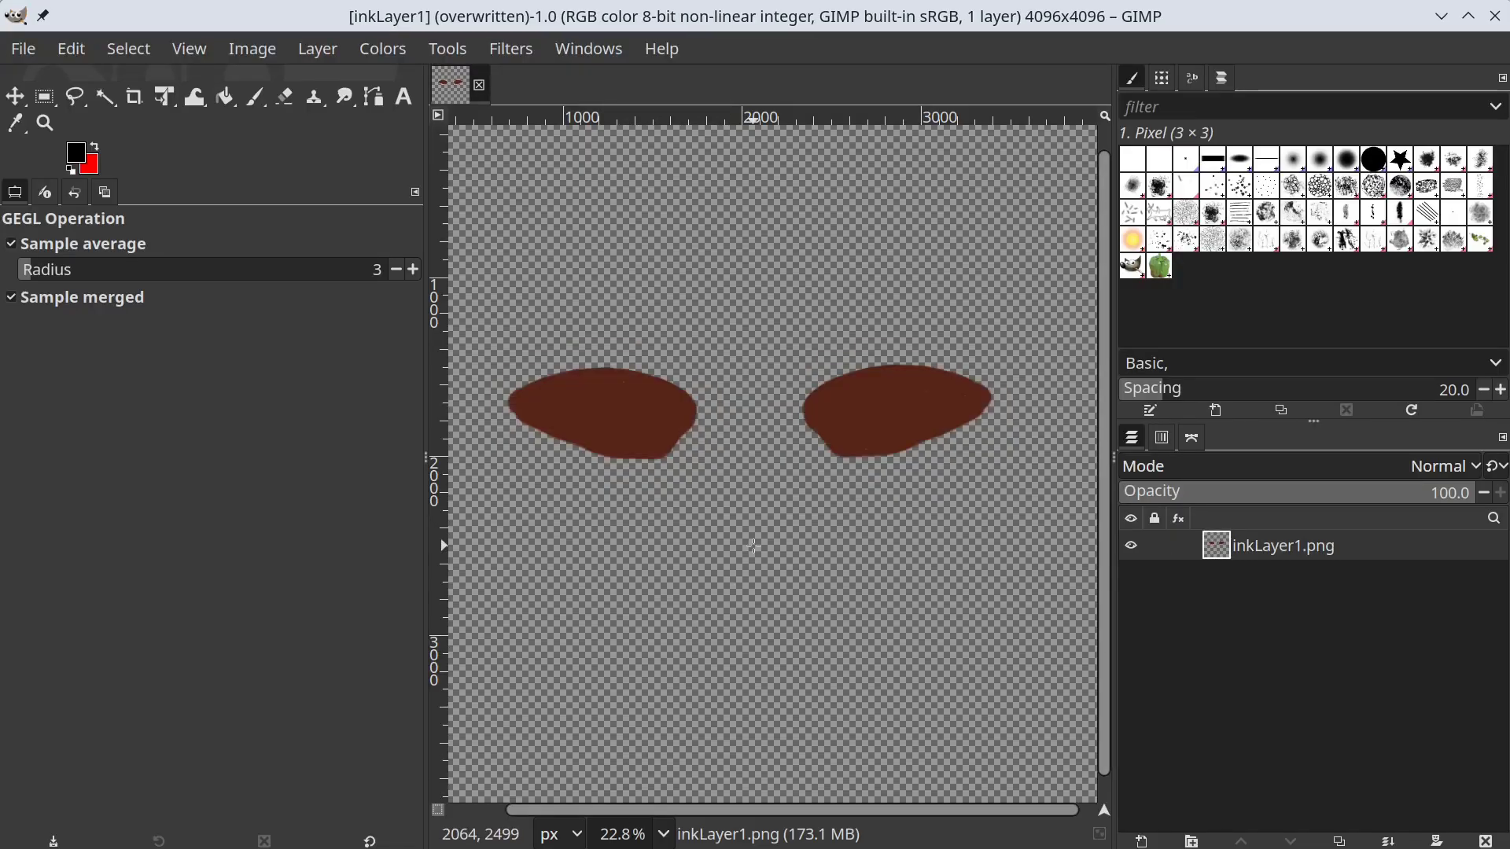
click(528, 51)
mouse_move(553, 202)
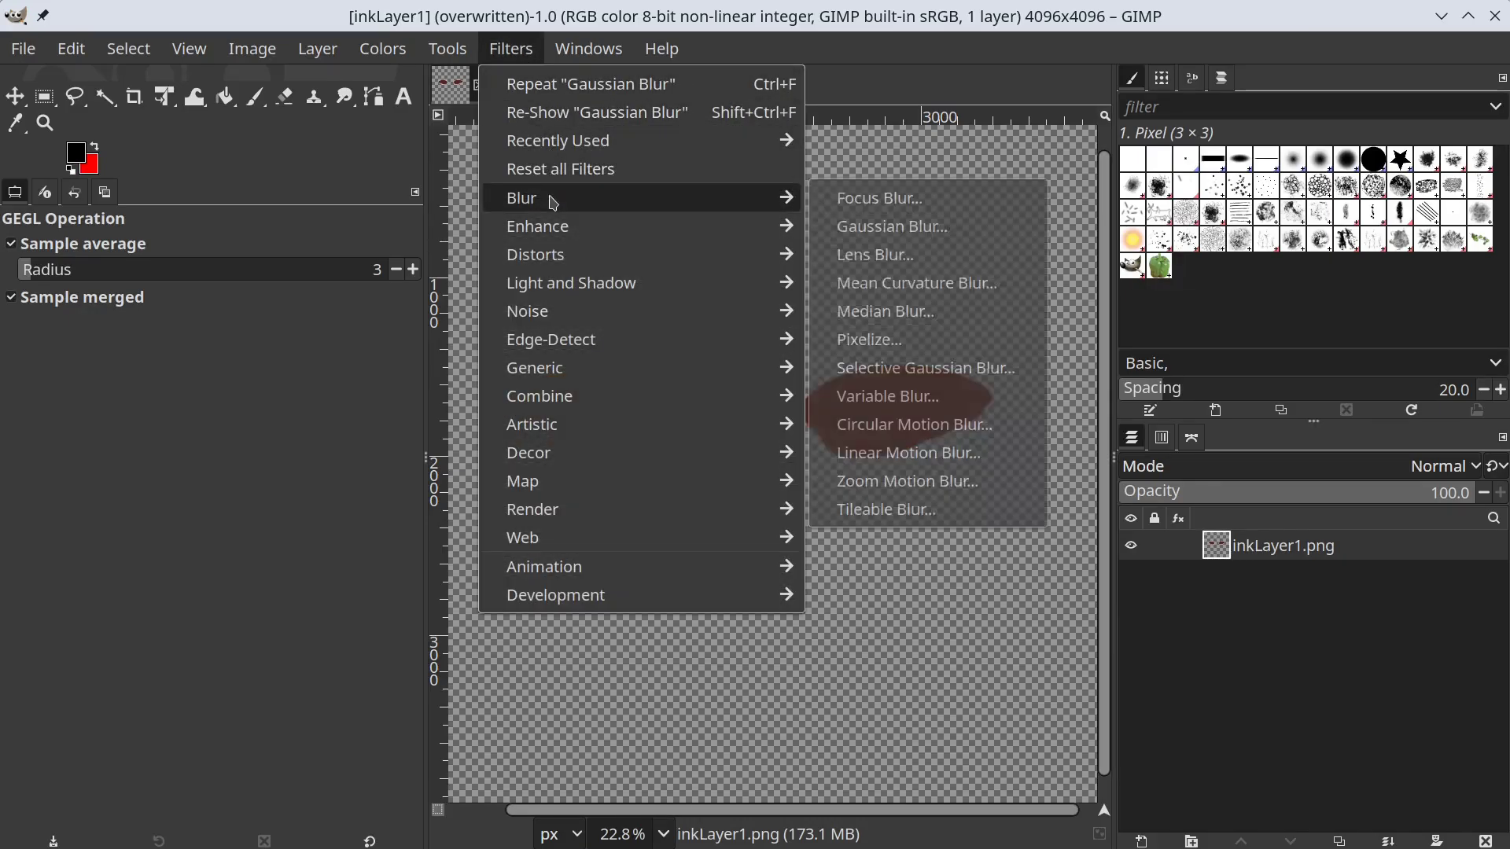
click(891, 227)
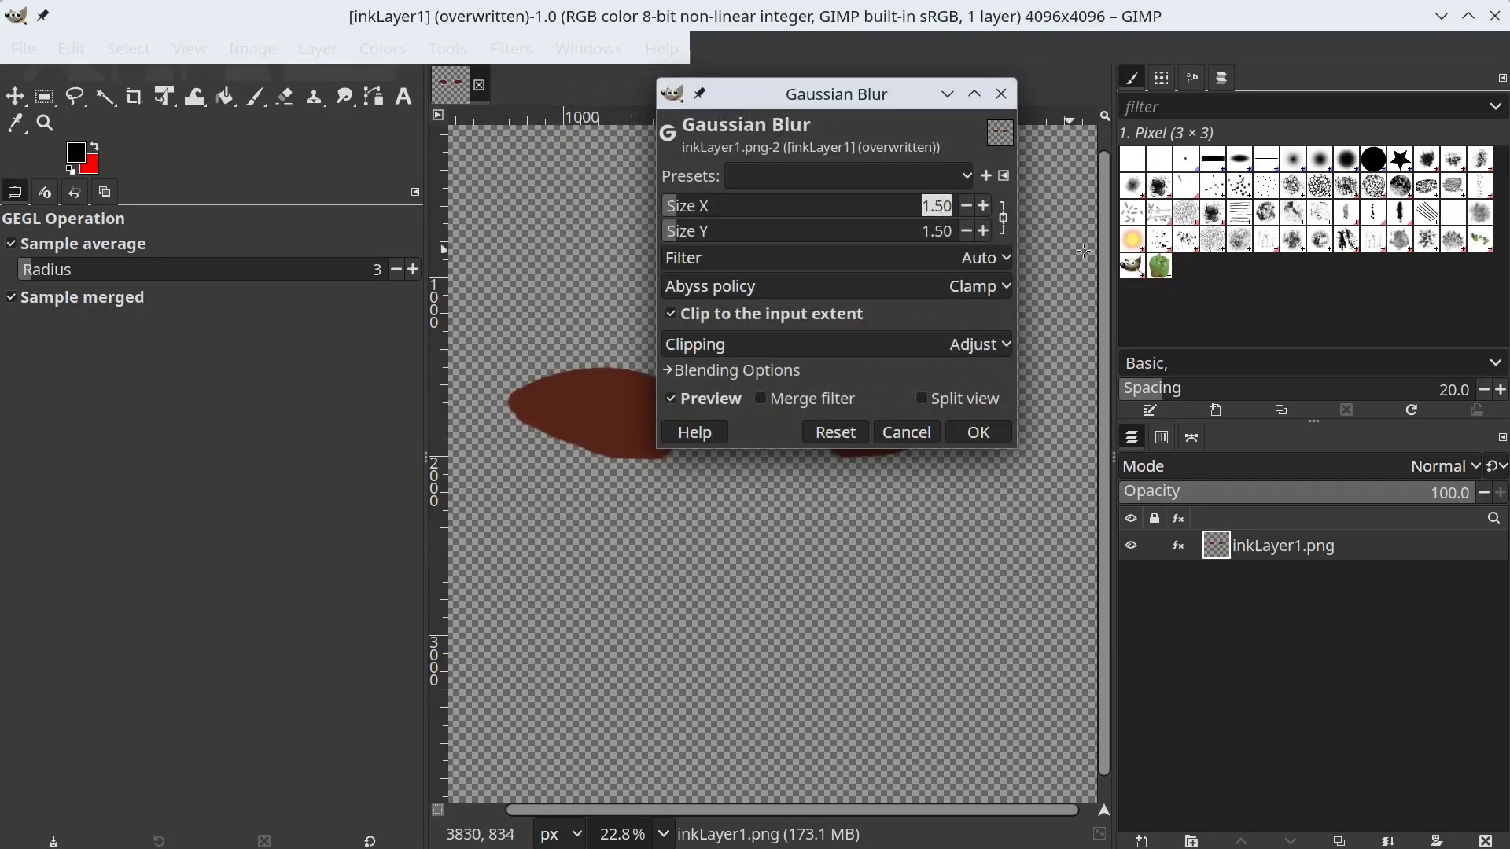
text(80)
key(Tab)
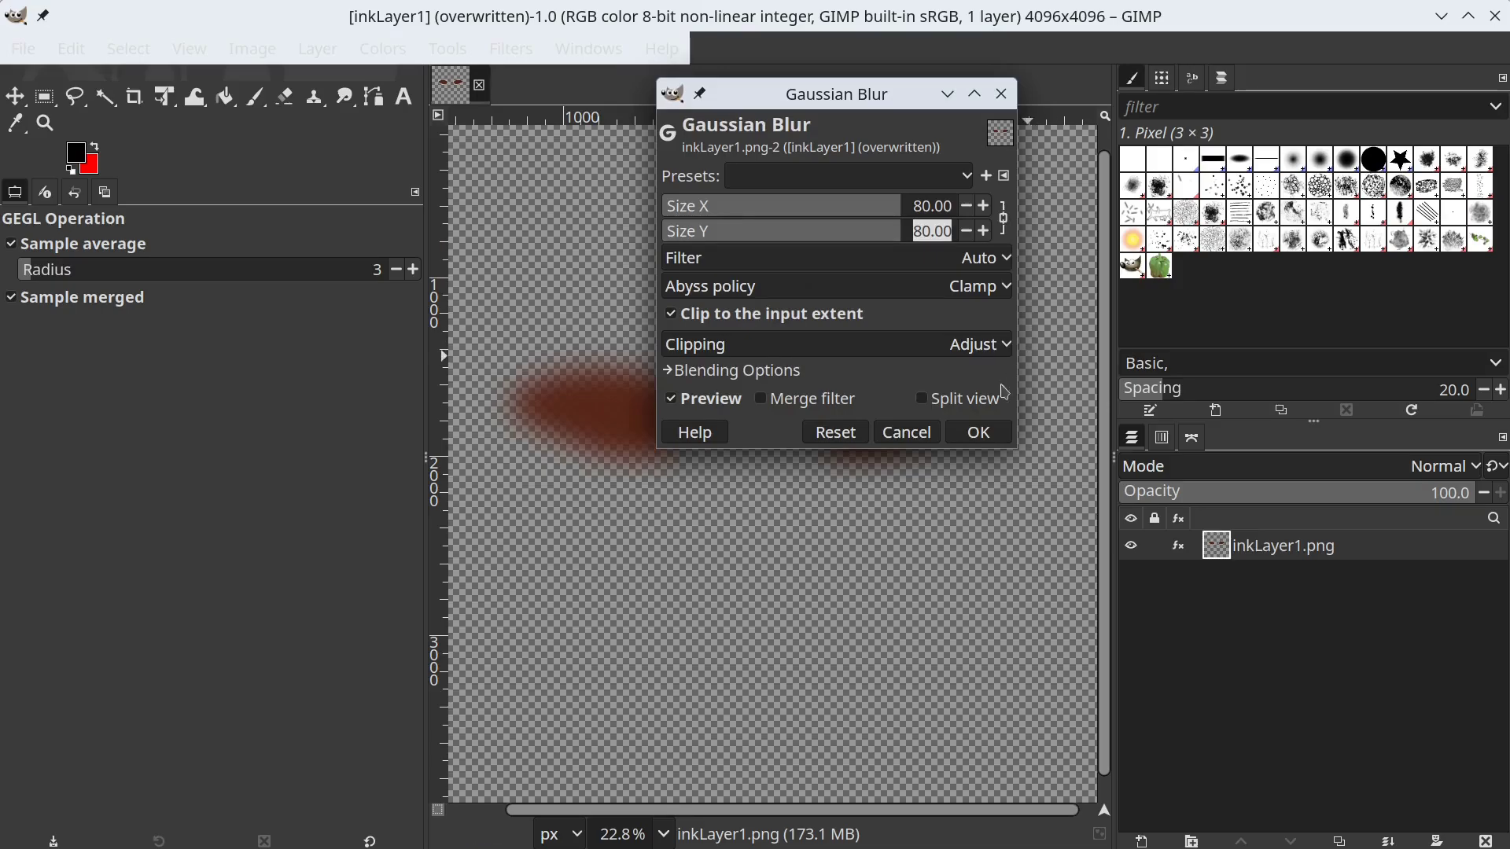
click(978, 432)
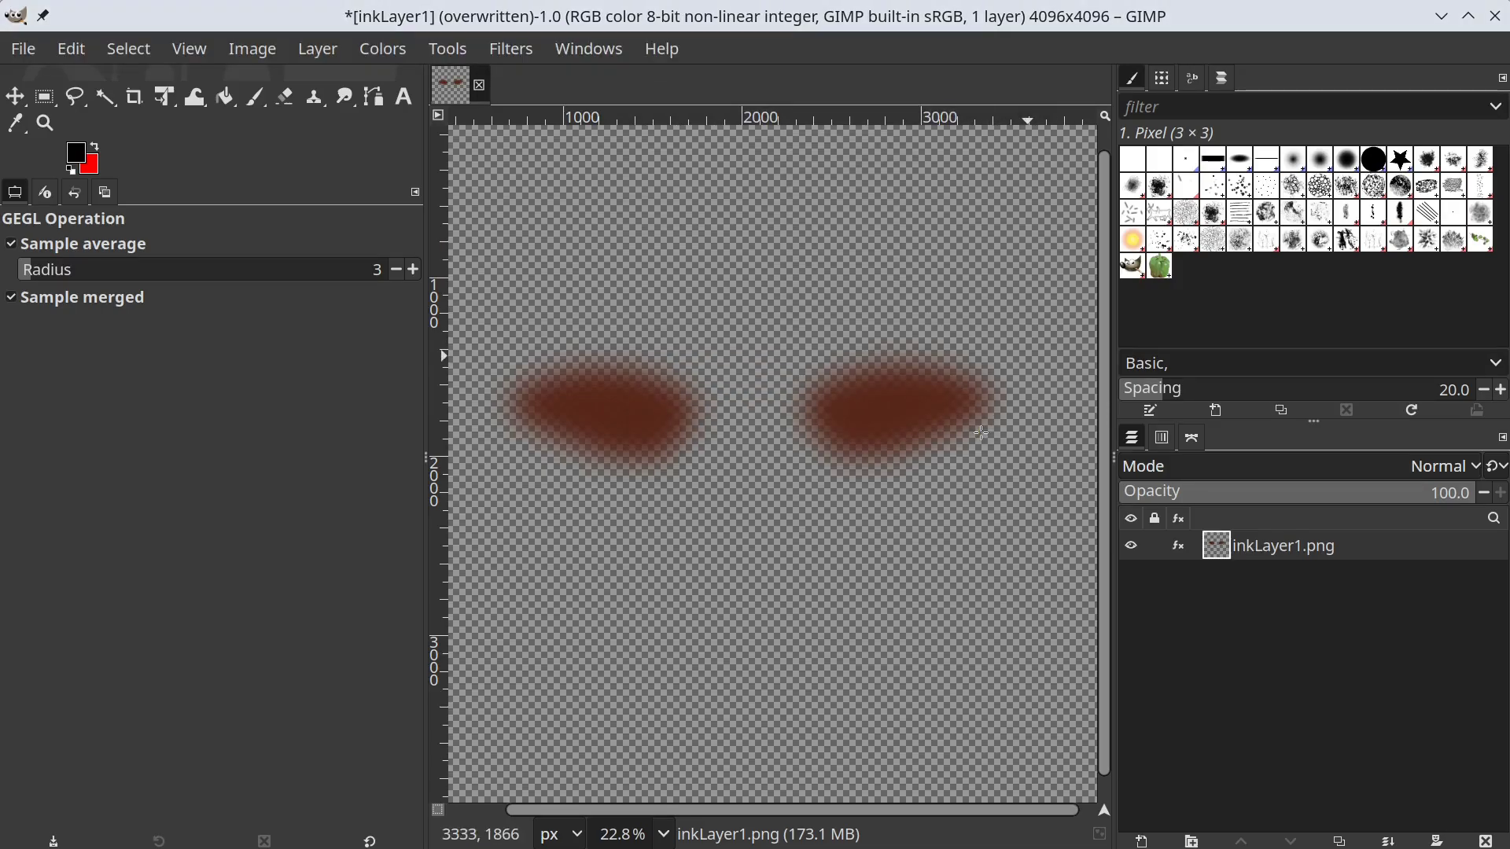
- Overwrite inkLayer1.png with the size-80 blur, then switch to Blender and reload the inkLayer1 image
click(22, 49)
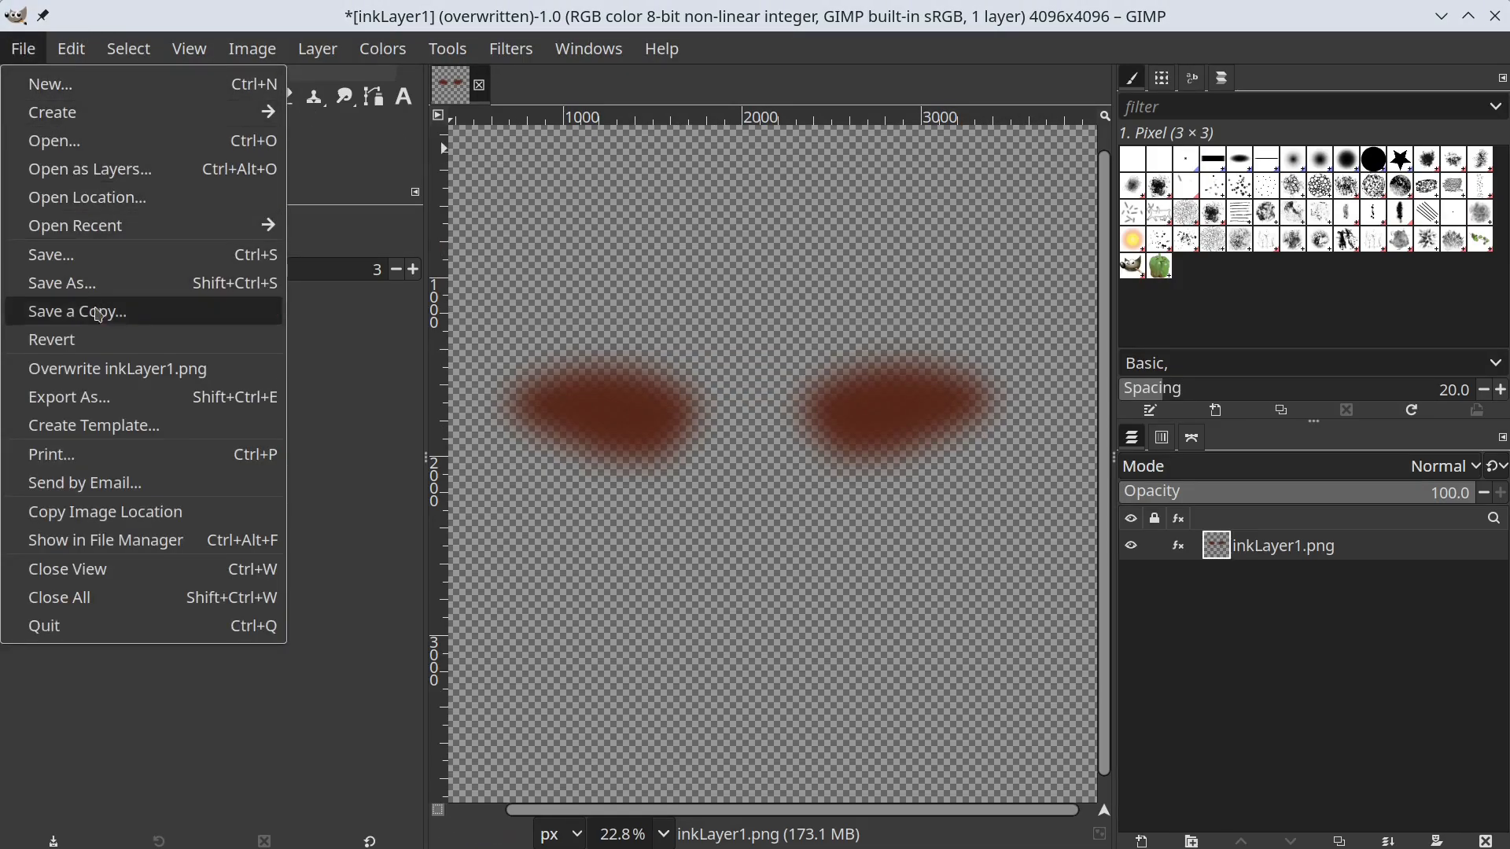
click(116, 373)
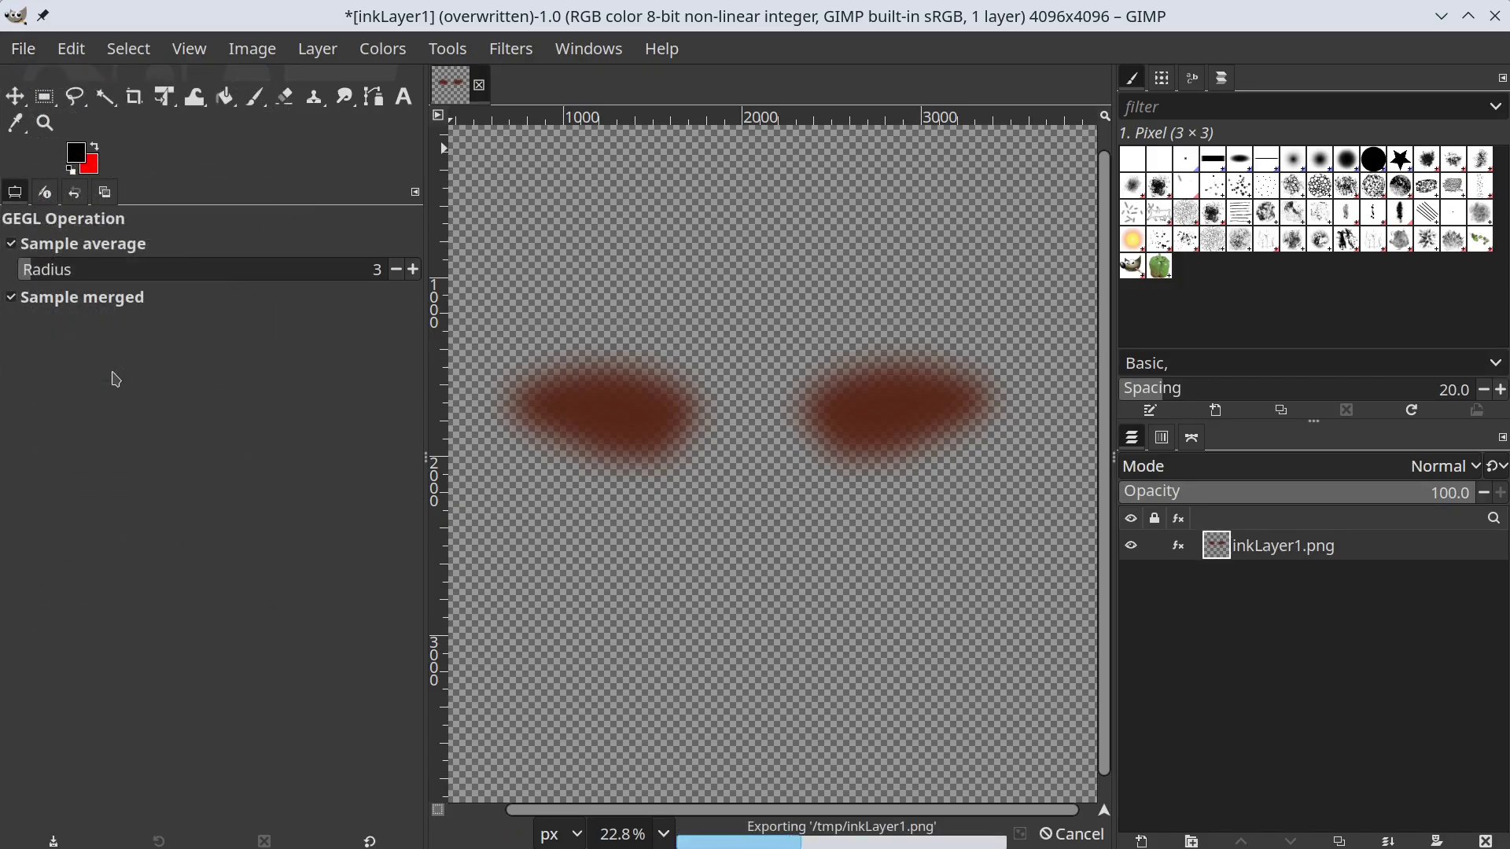
key(alt+Tab)
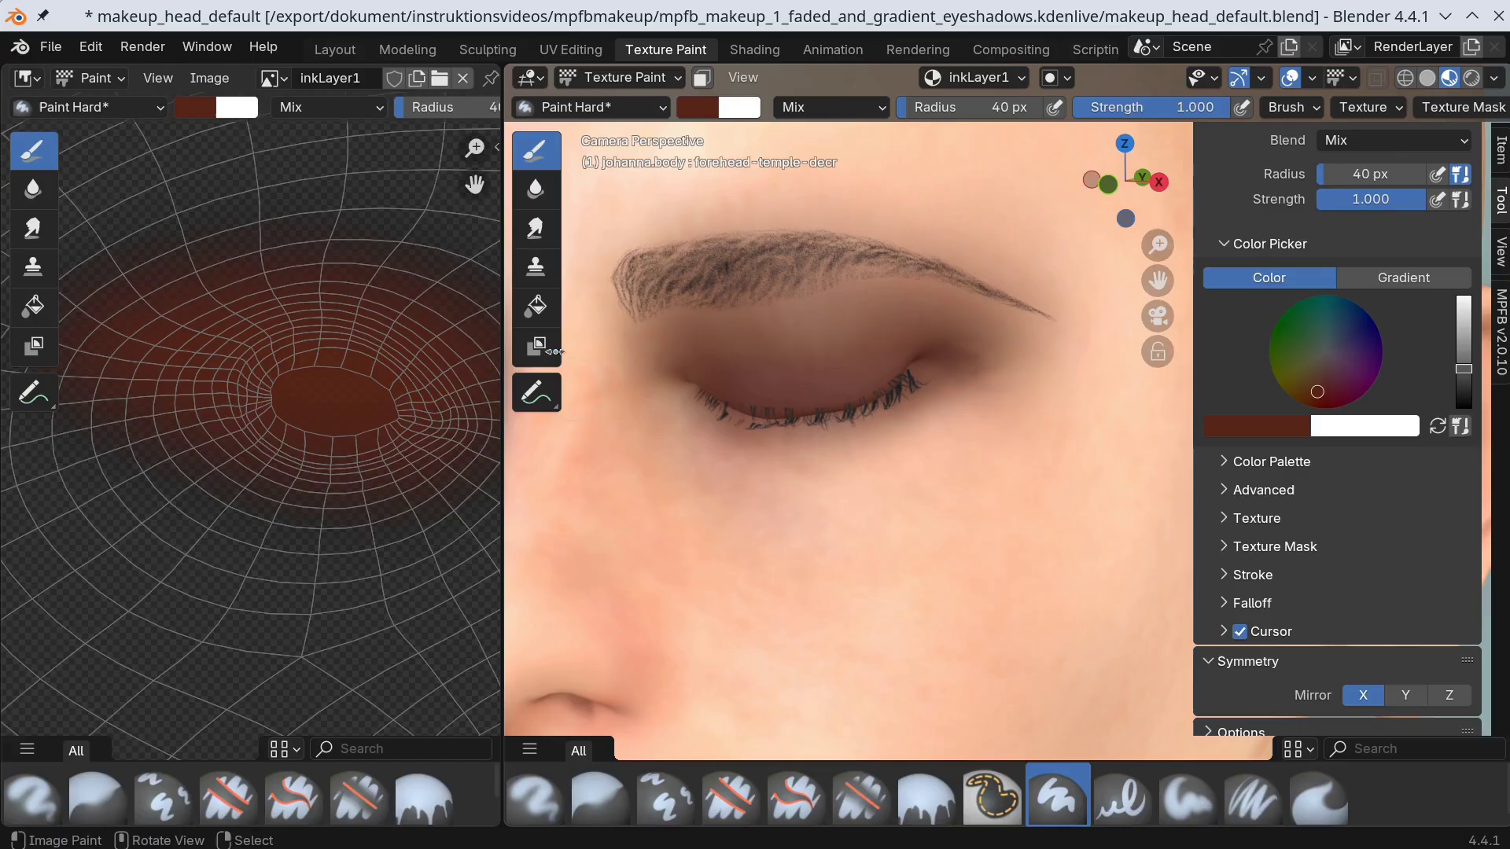
click(211, 78)
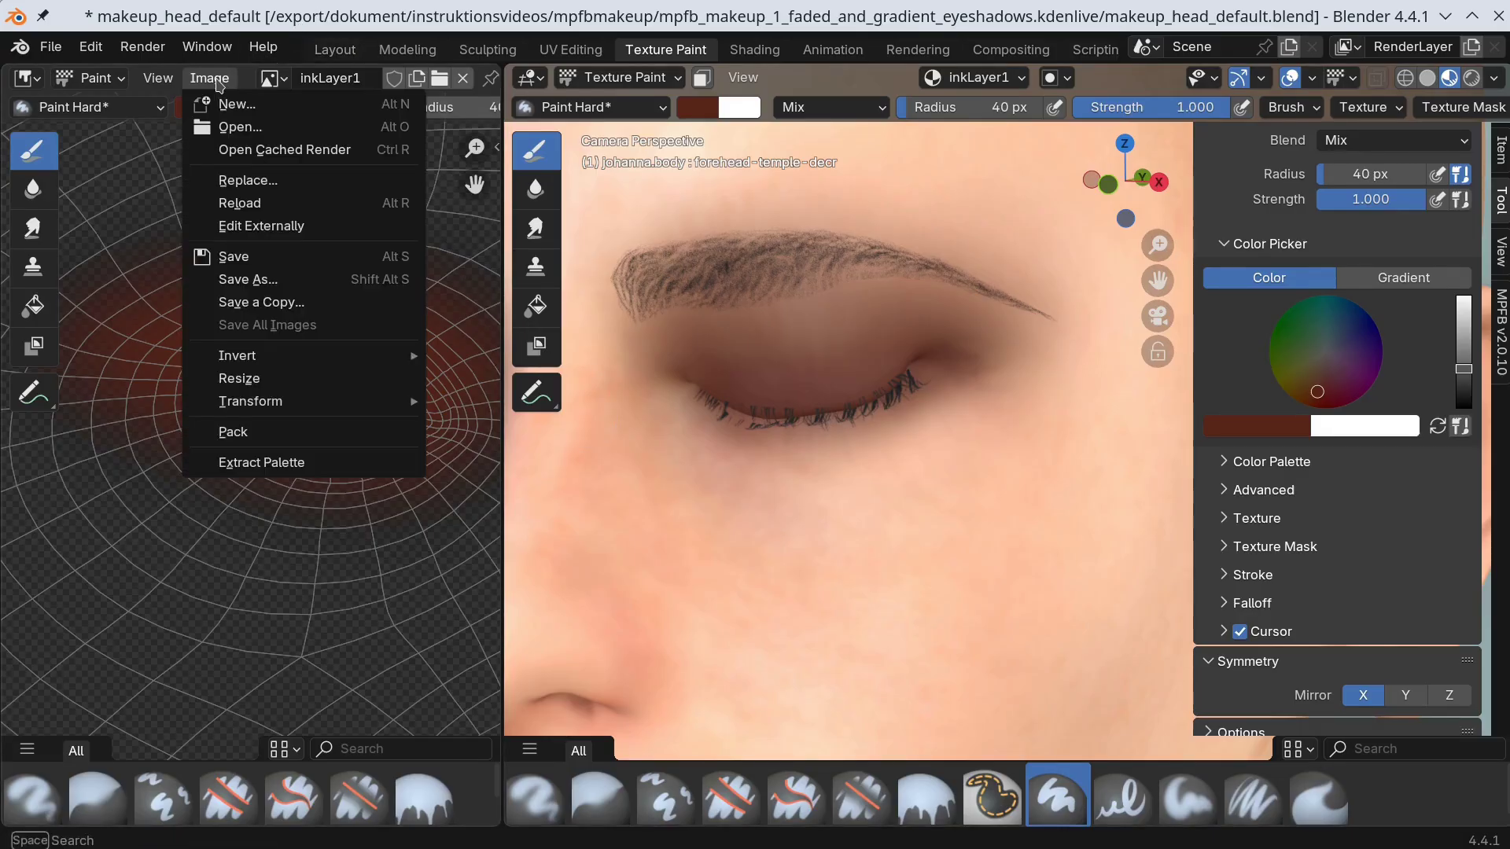
click(265, 206)
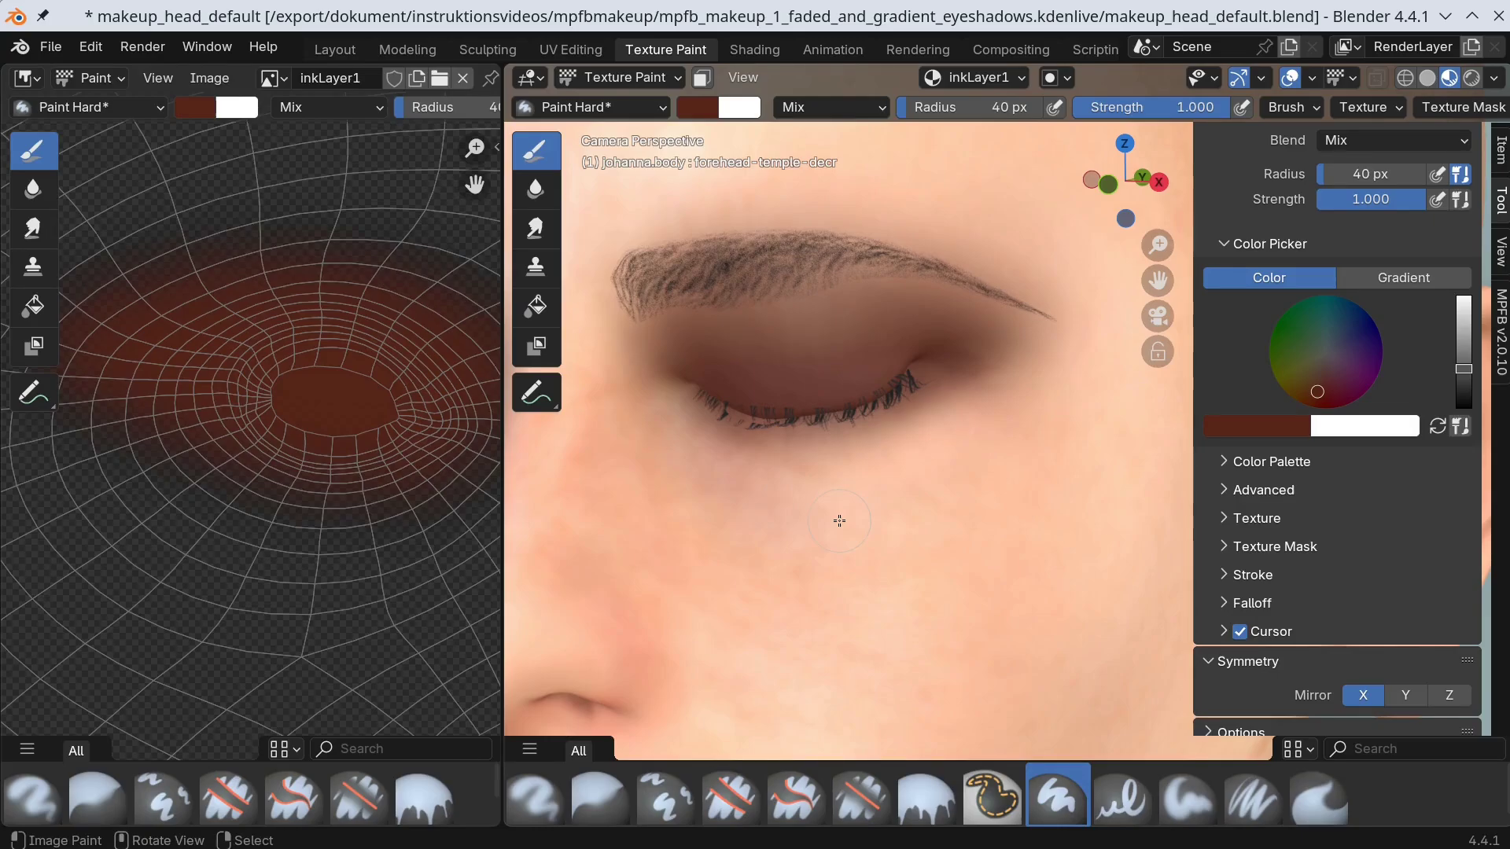
- Switch to GIMP and add a new 4096 × 4096 px transparent layer beneath the inkLayer1.png layer
key(alt+Tab)
click(332, 61)
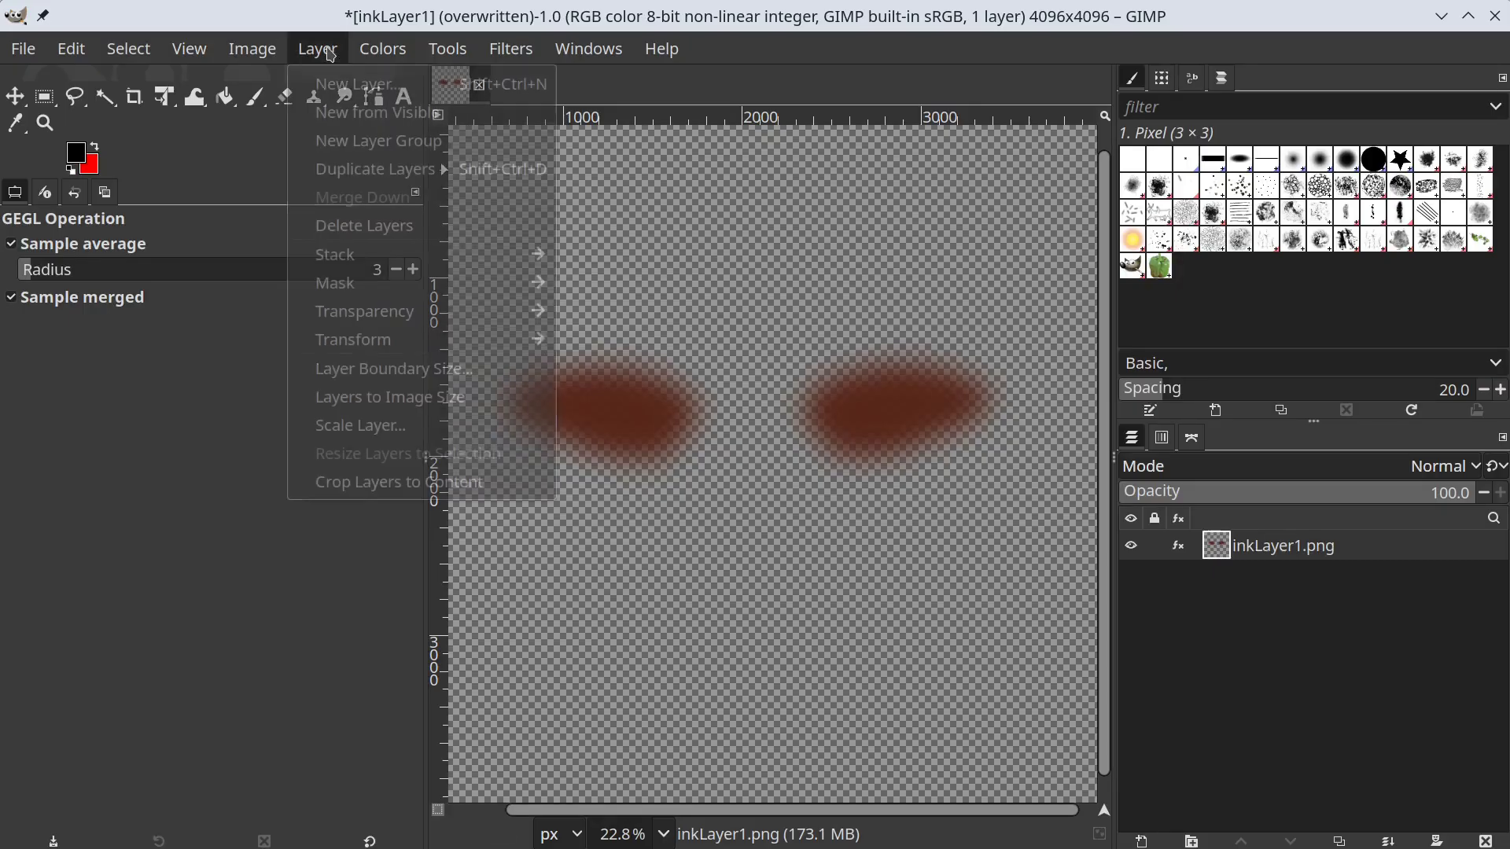
click(329, 84)
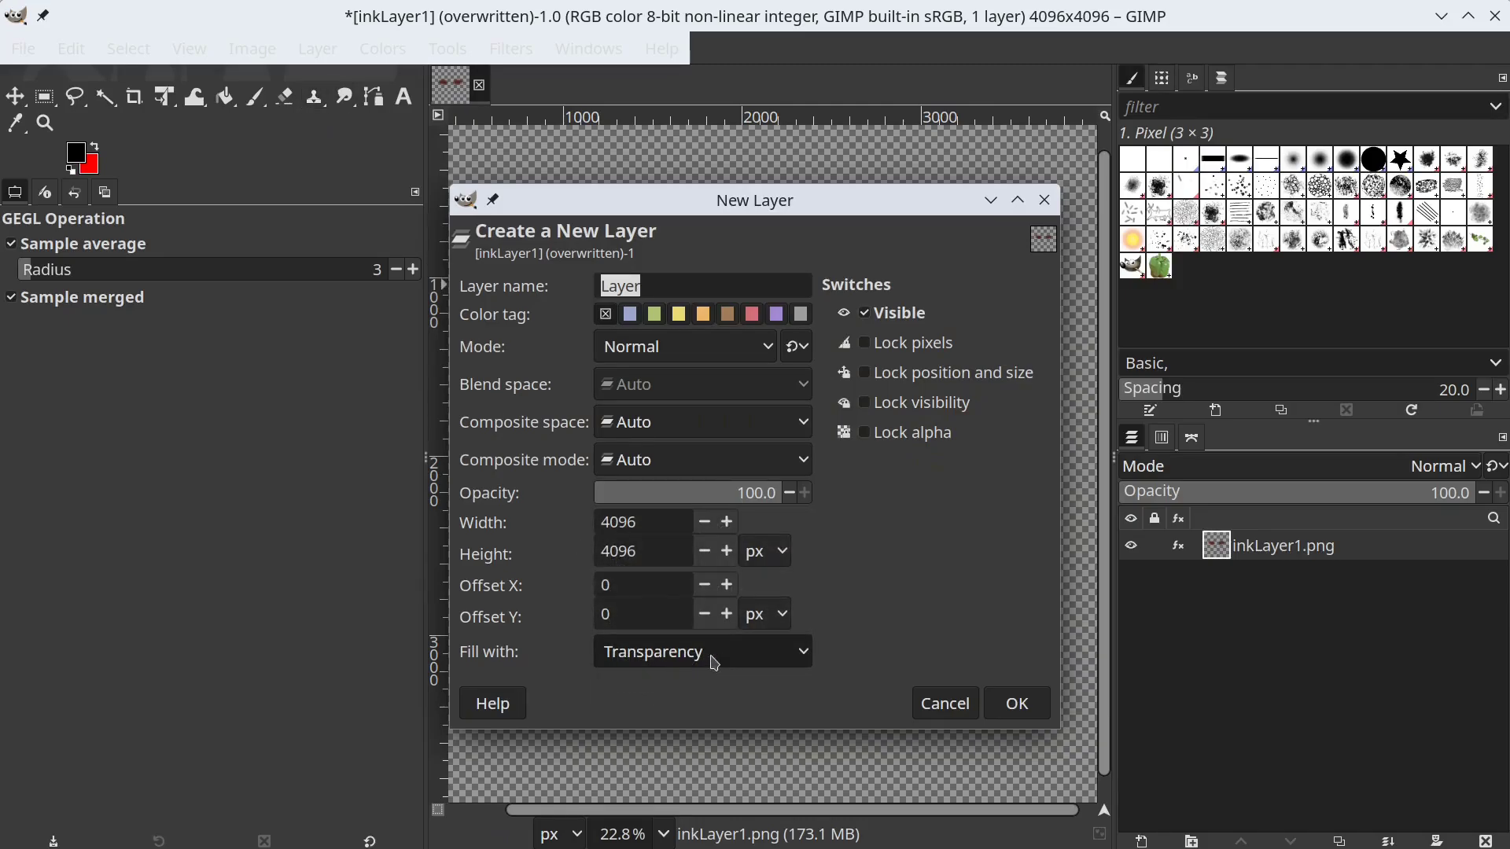
click(1015, 702)
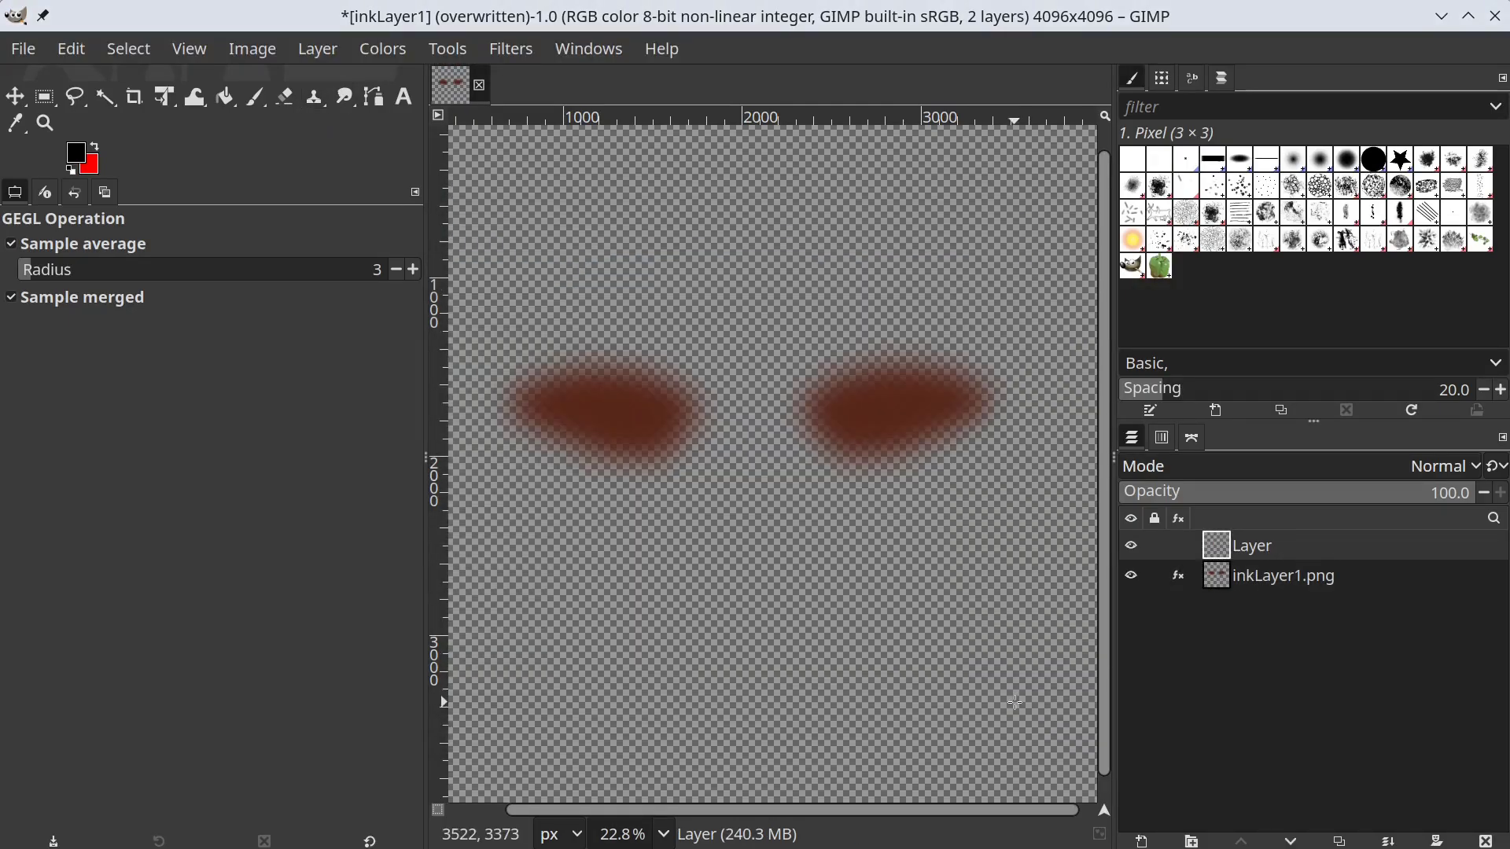
drag(1273, 549, 1293, 598)
- Set the opacity of the inkLayer1.png layer to 90
click(1301, 554)
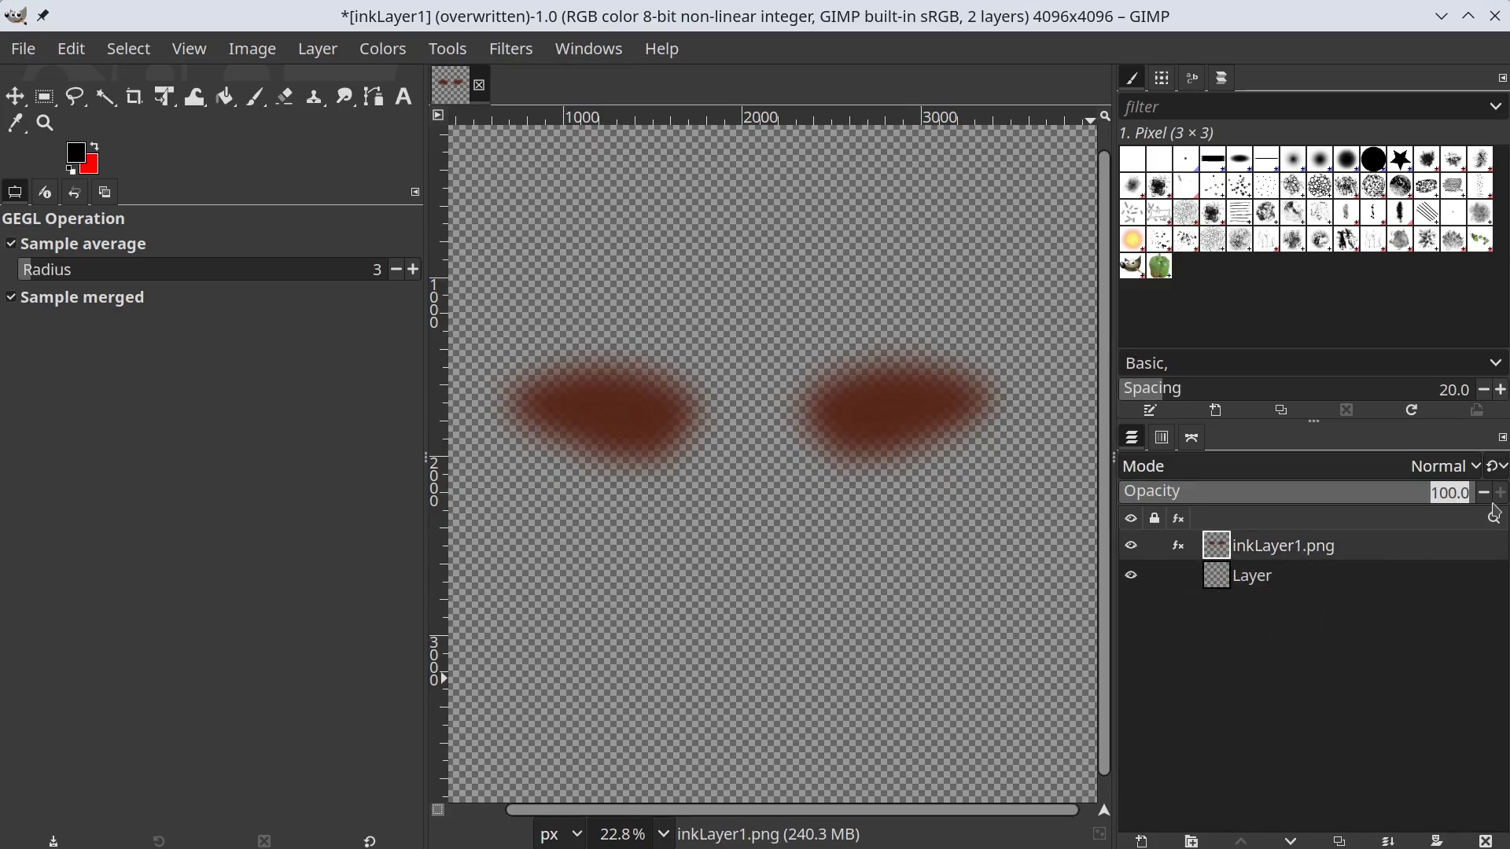
key(BackSpace)
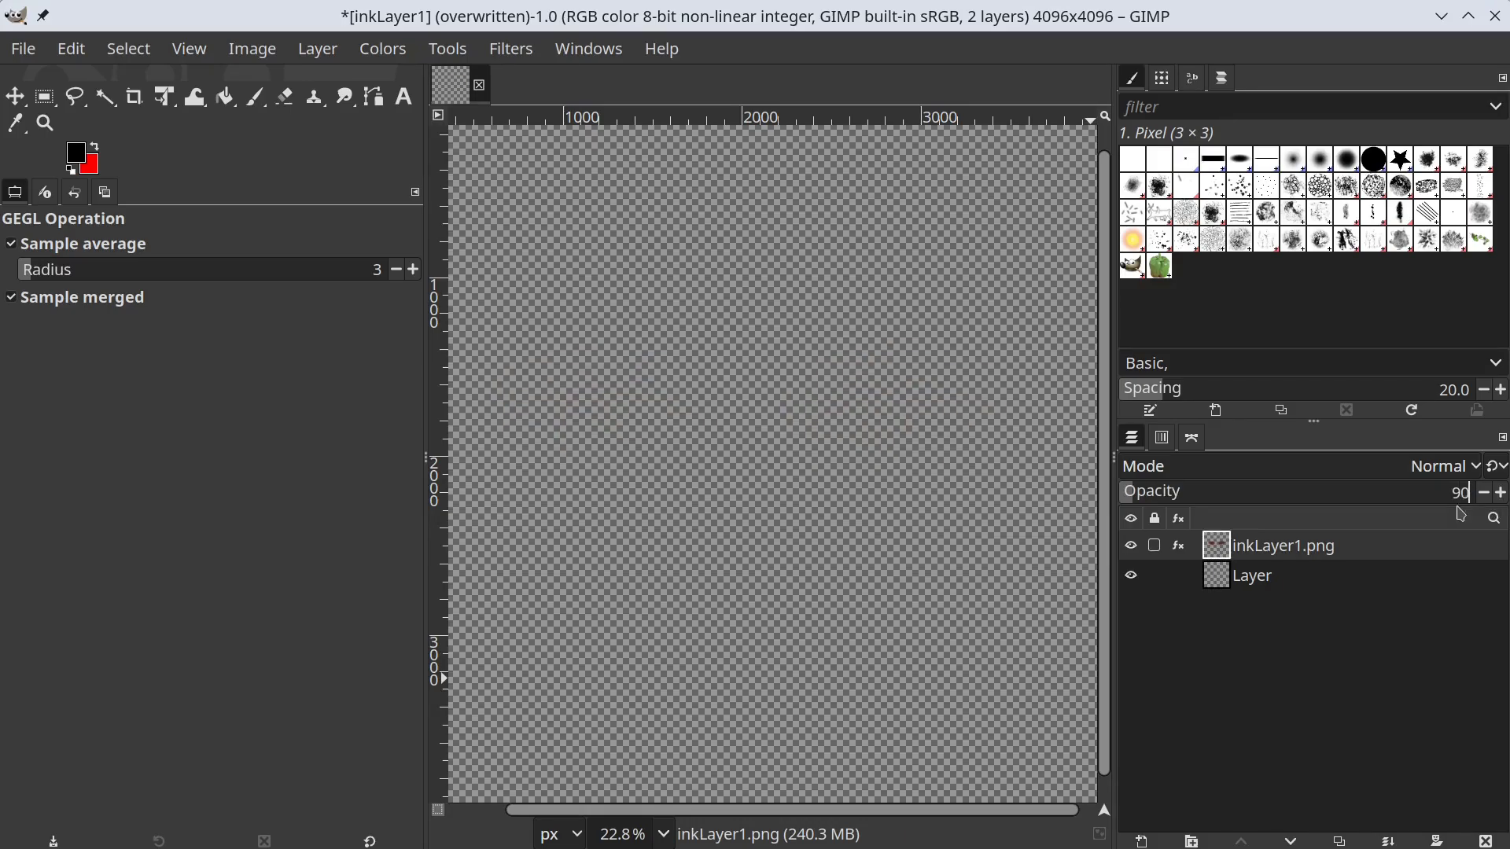
text(90)
key(Return)
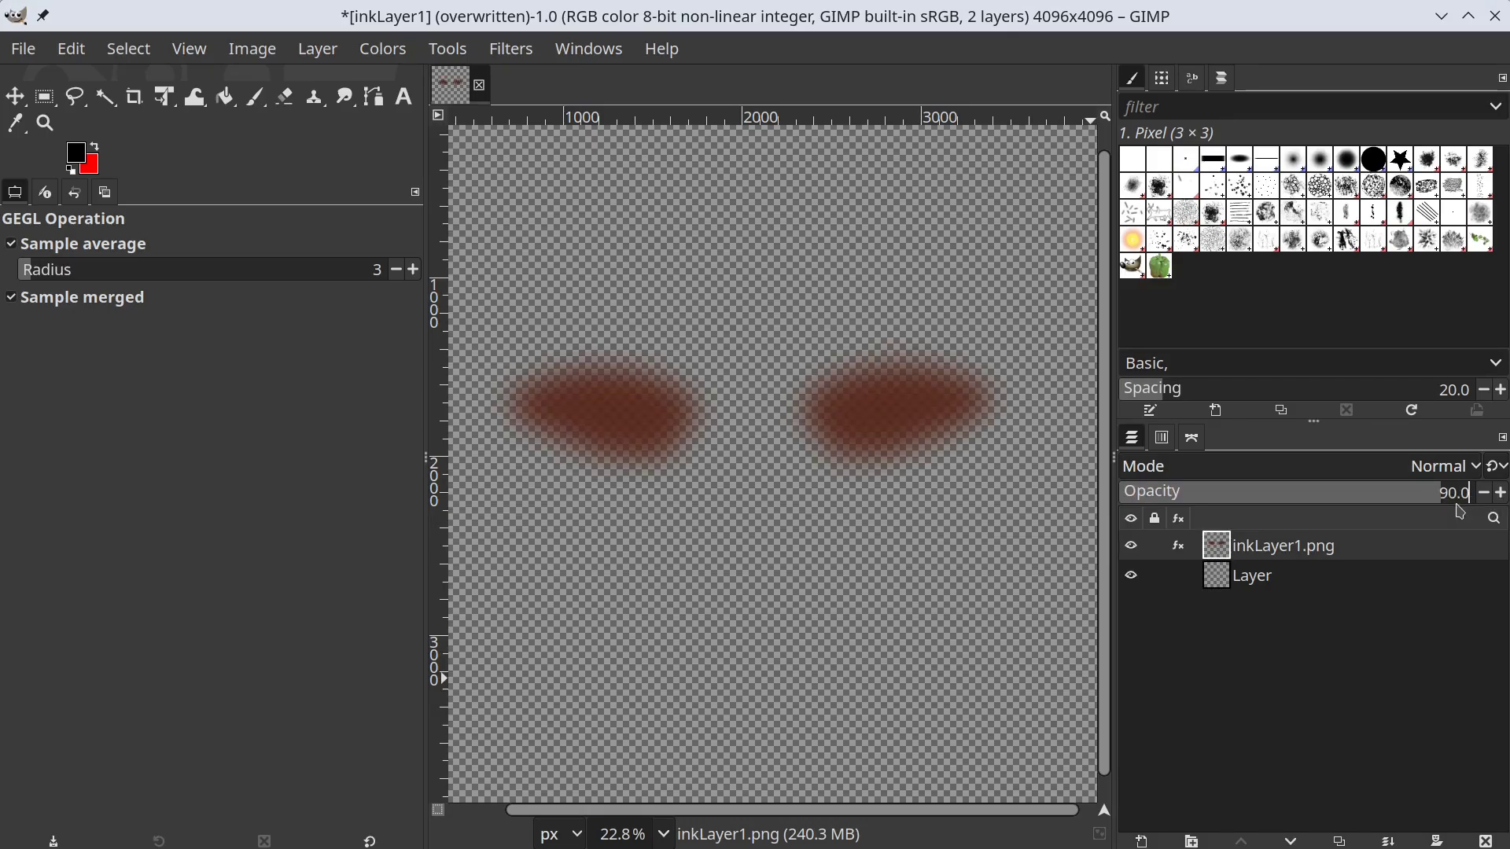
- Overwrite inkLayer1.png with the reduced-opacity version, then switch to Blender and reload the inkLayer1 image
click(38, 51)
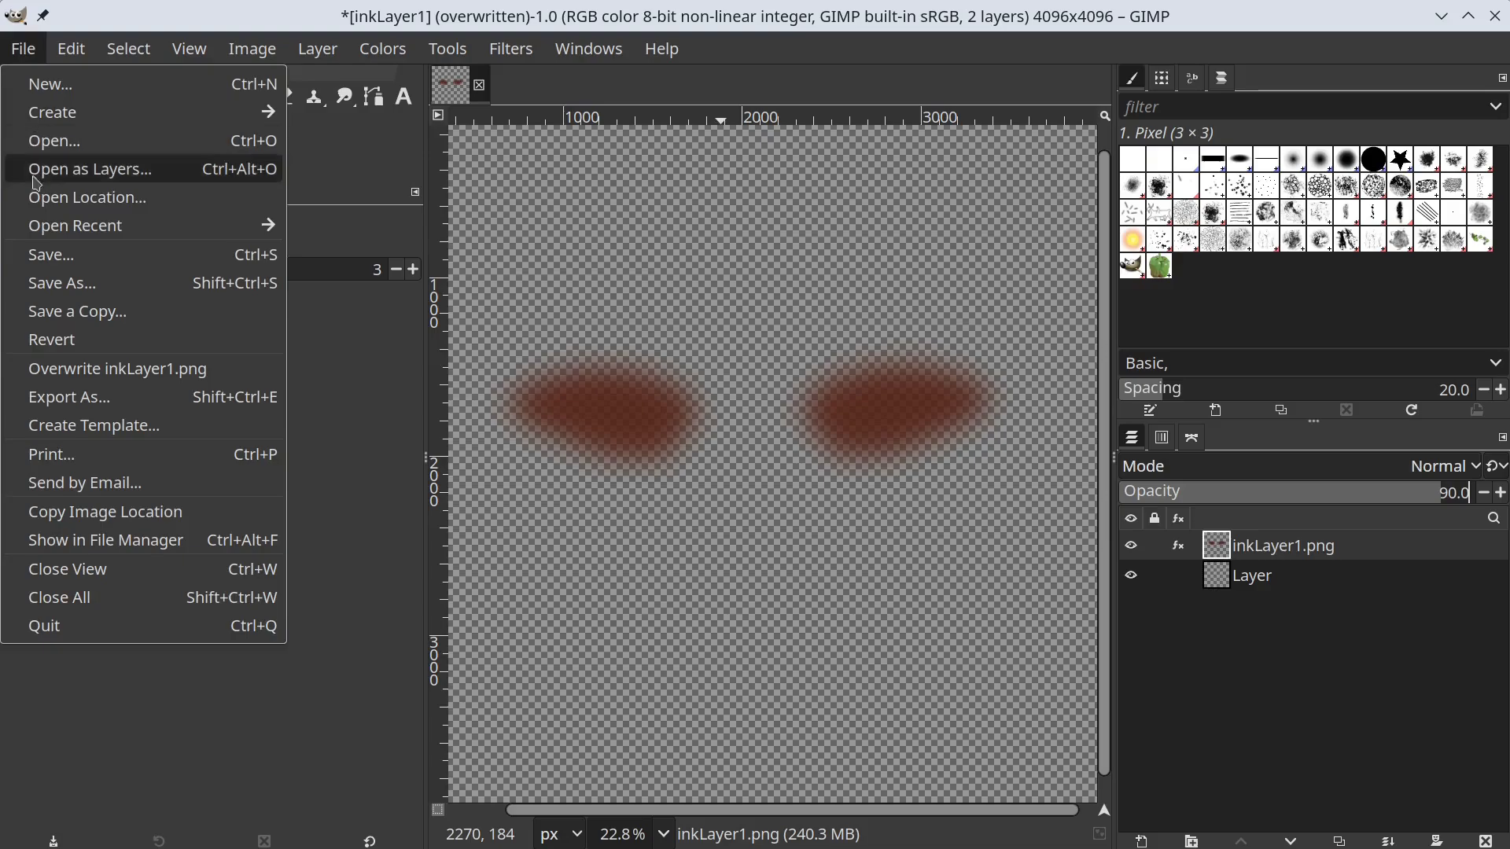
click(86, 377)
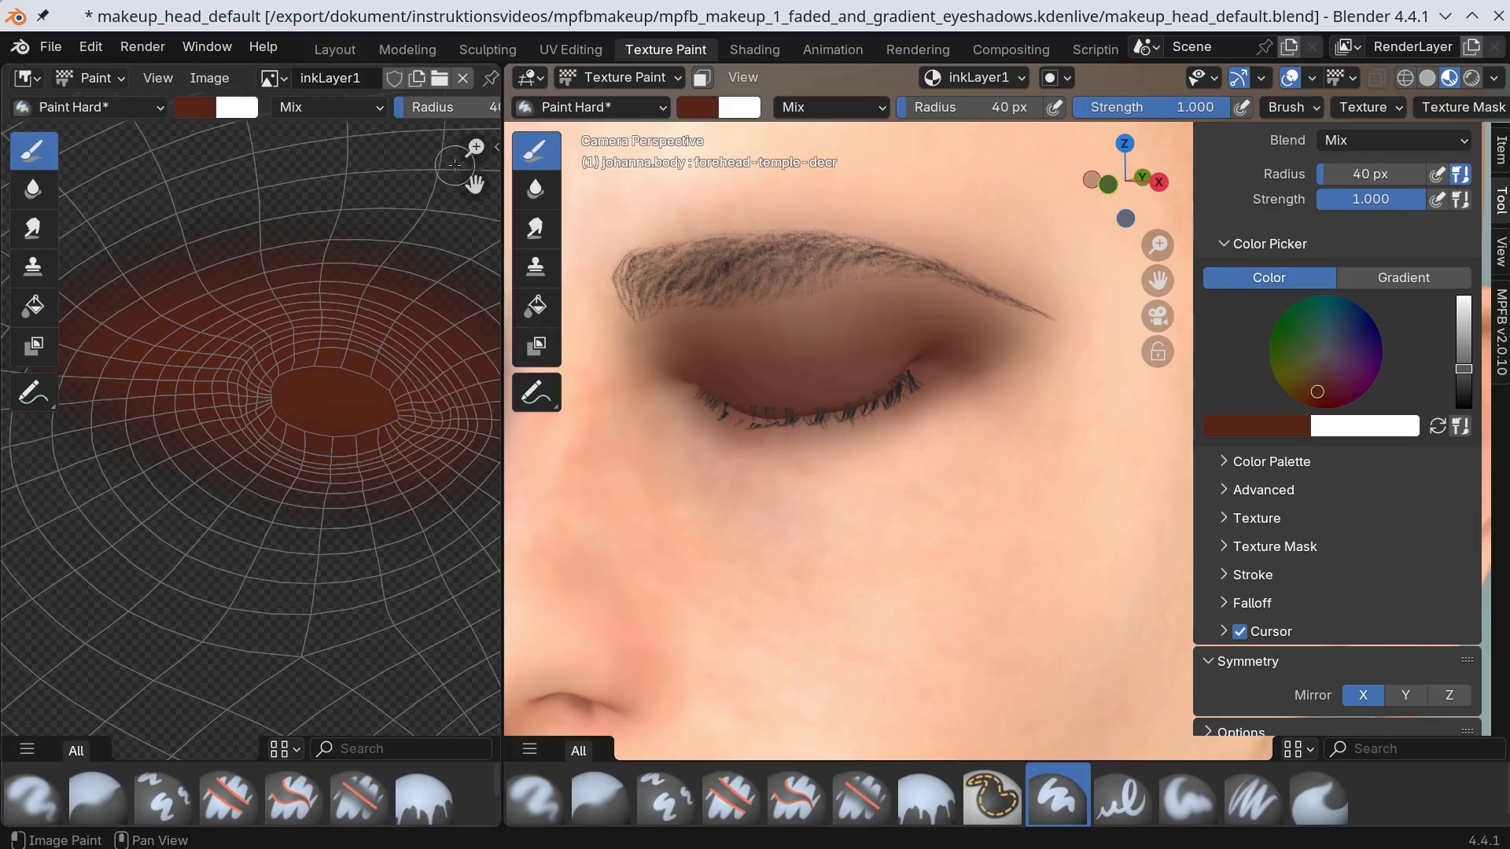
click(221, 83)
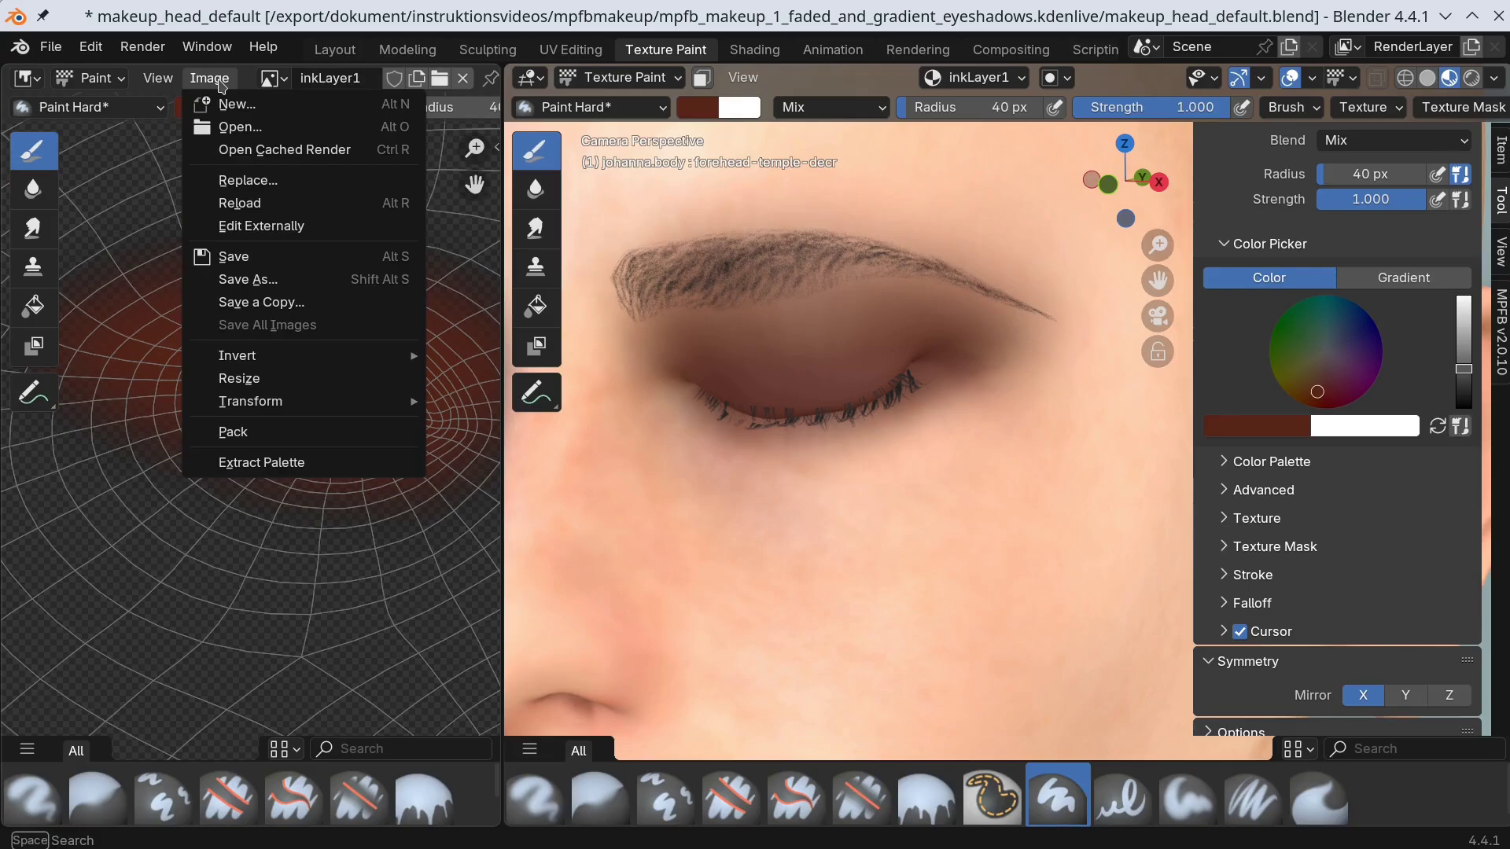
click(257, 206)
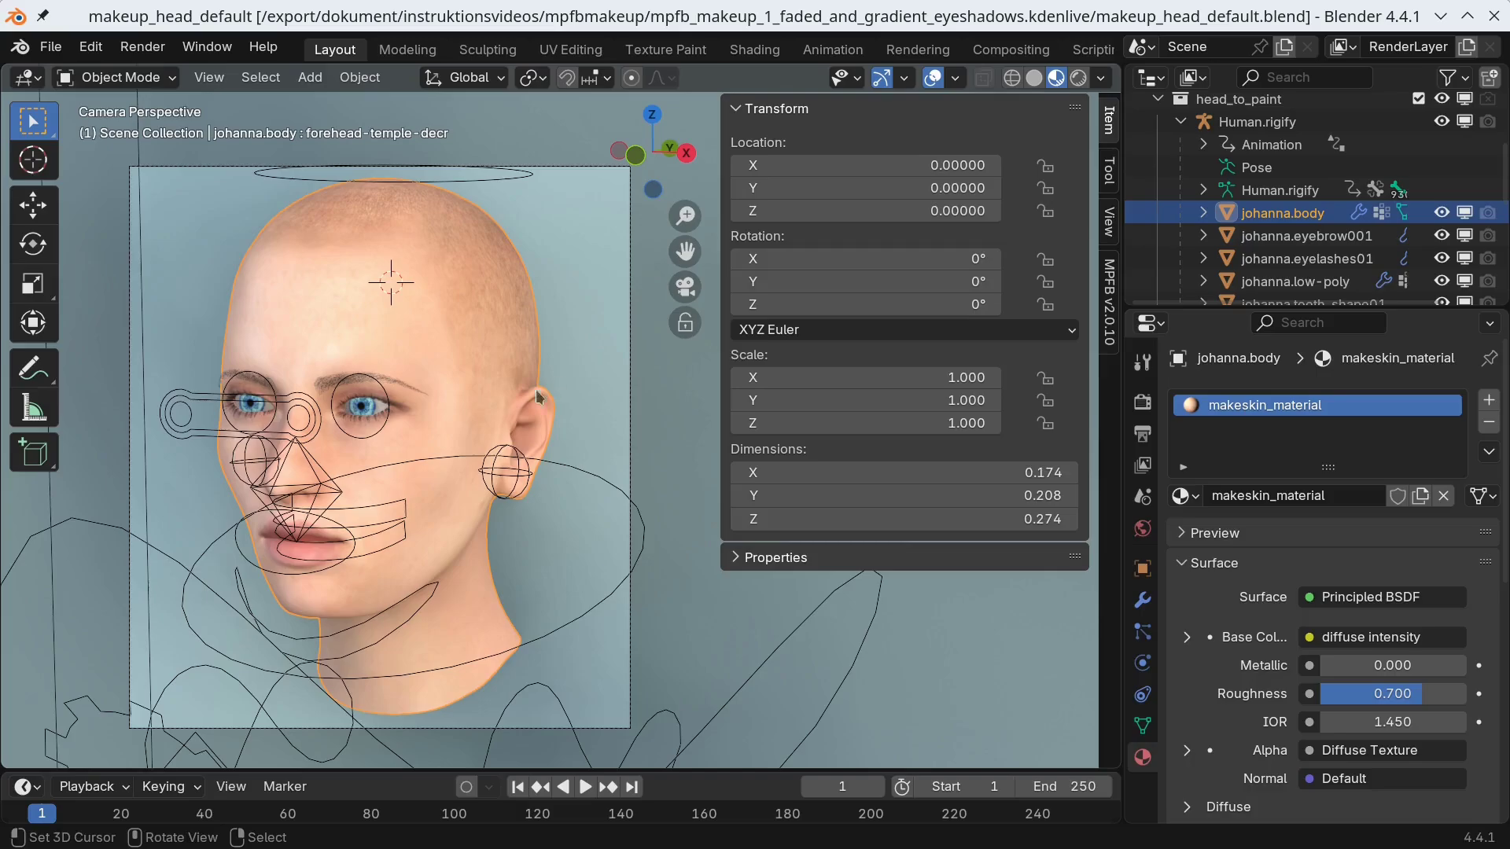
- Create an MPFB ink layer on the body with focus eyes wide solid and a 4096x4096 texture
click(914, 354)
scroll(914, 354, down, 3)
click(926, 488)
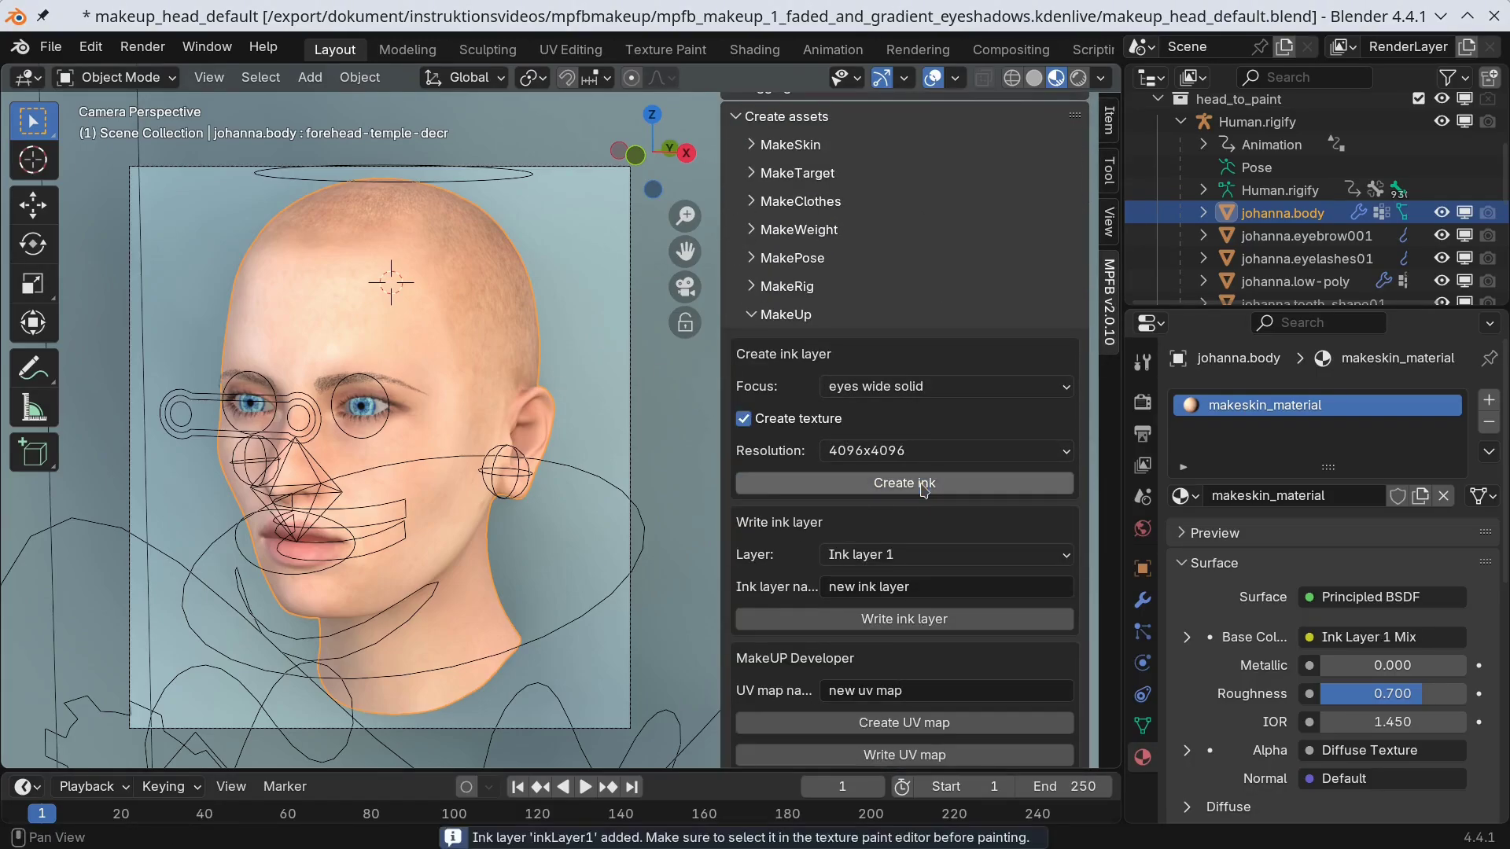
- Put the Human.rigify armature in Pose Mode and move both upper eyelid controls down to close the eyes
click(529, 472)
click(118, 78)
click(106, 151)
click(1109, 120)
click(814, 269)
right_click(358, 396)
shift+right_click(249, 392)
key(g)
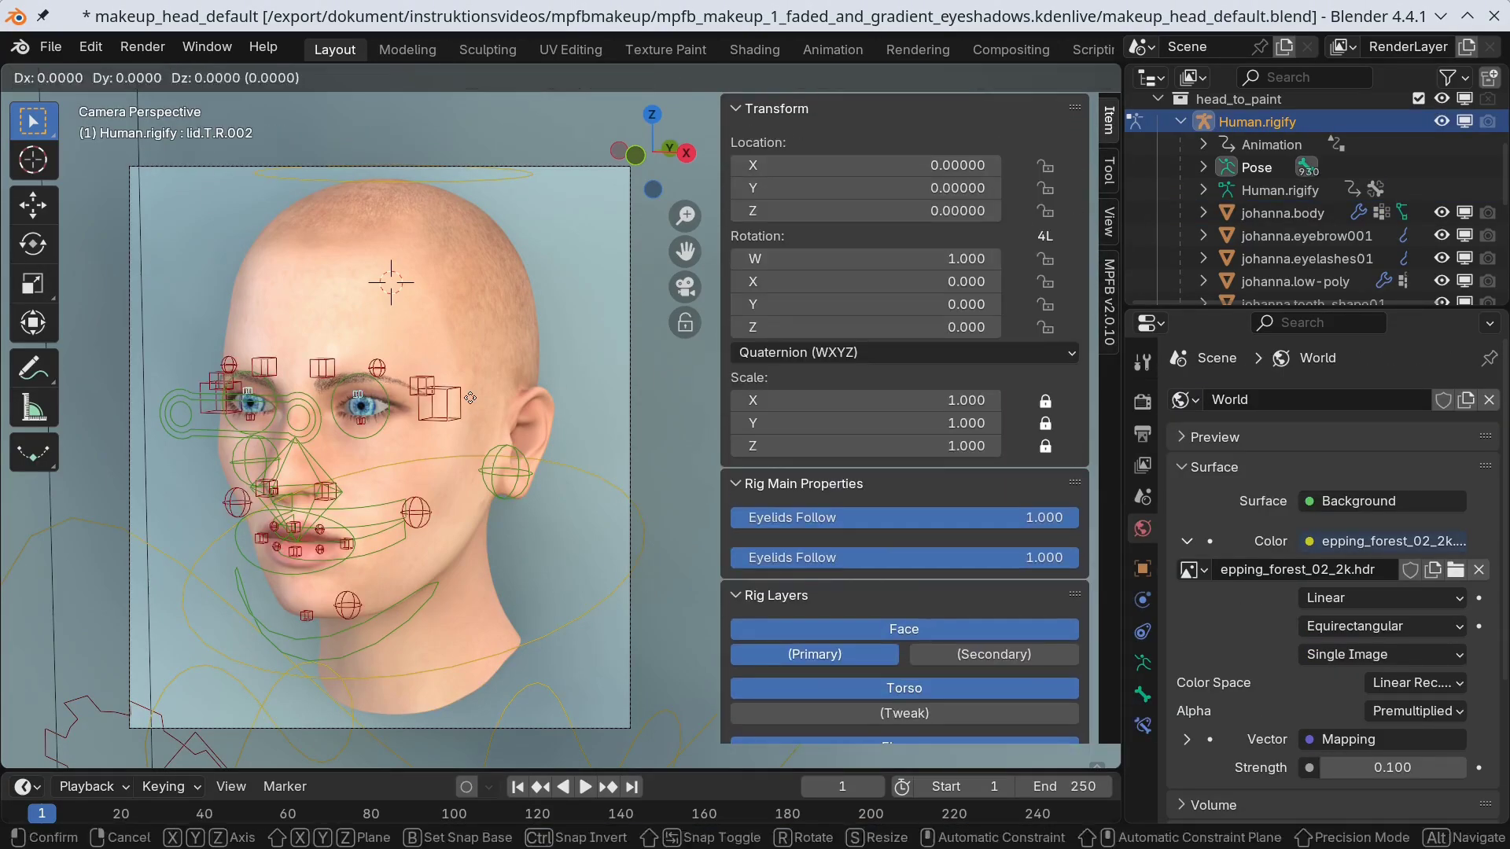
click(250, 417)
- Return the armature to Object Mode and hide Human.rigify in the viewport
click(118, 77)
click(106, 105)
click(1441, 121)
- Switch to the Texture Paint workspace and make inkLayer1 the active paint slot of the body
click(663, 53)
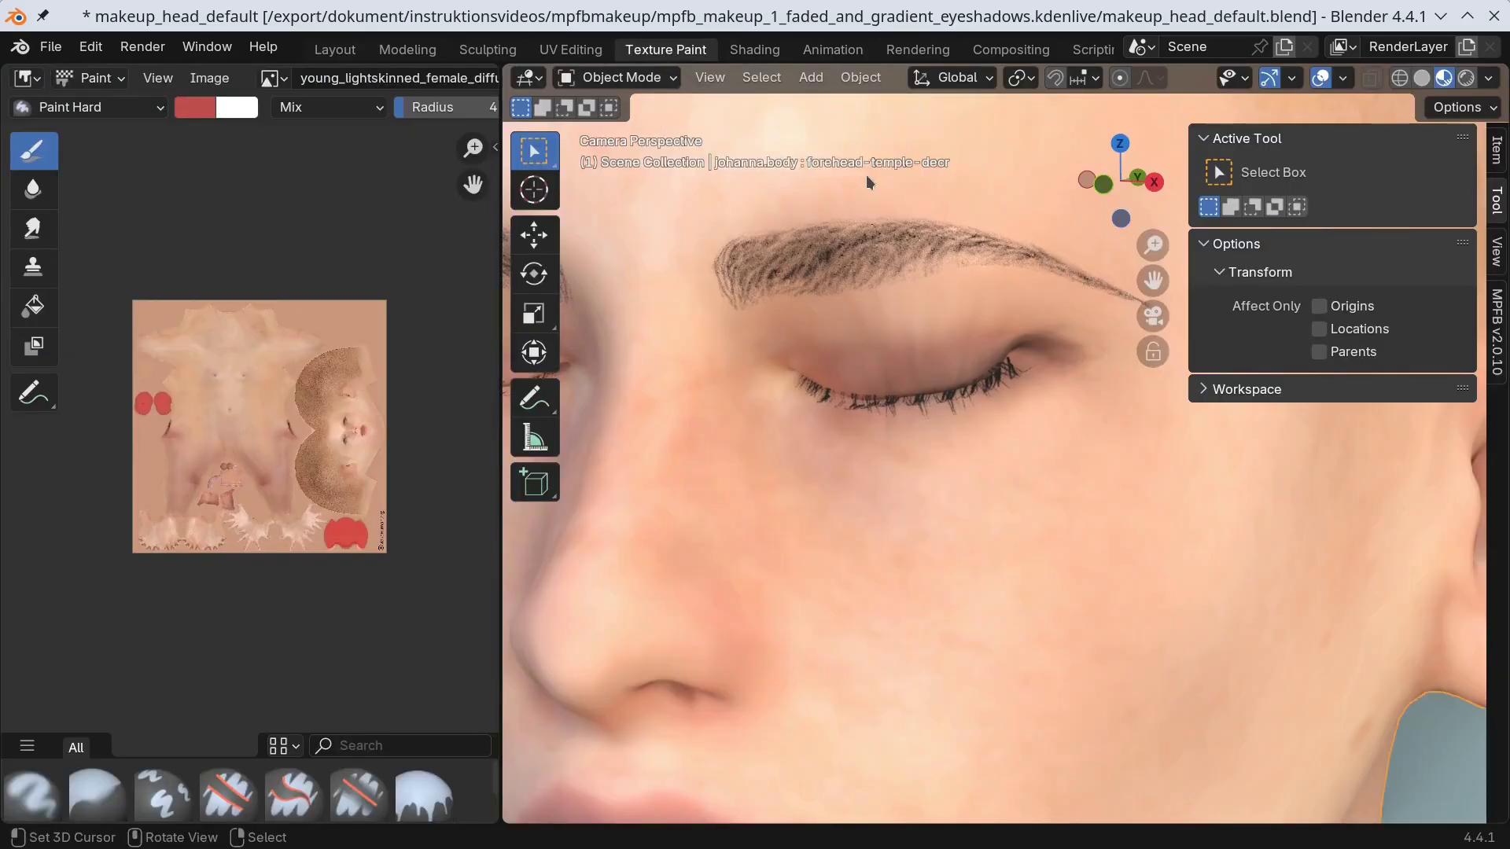
click(967, 77)
click(918, 192)
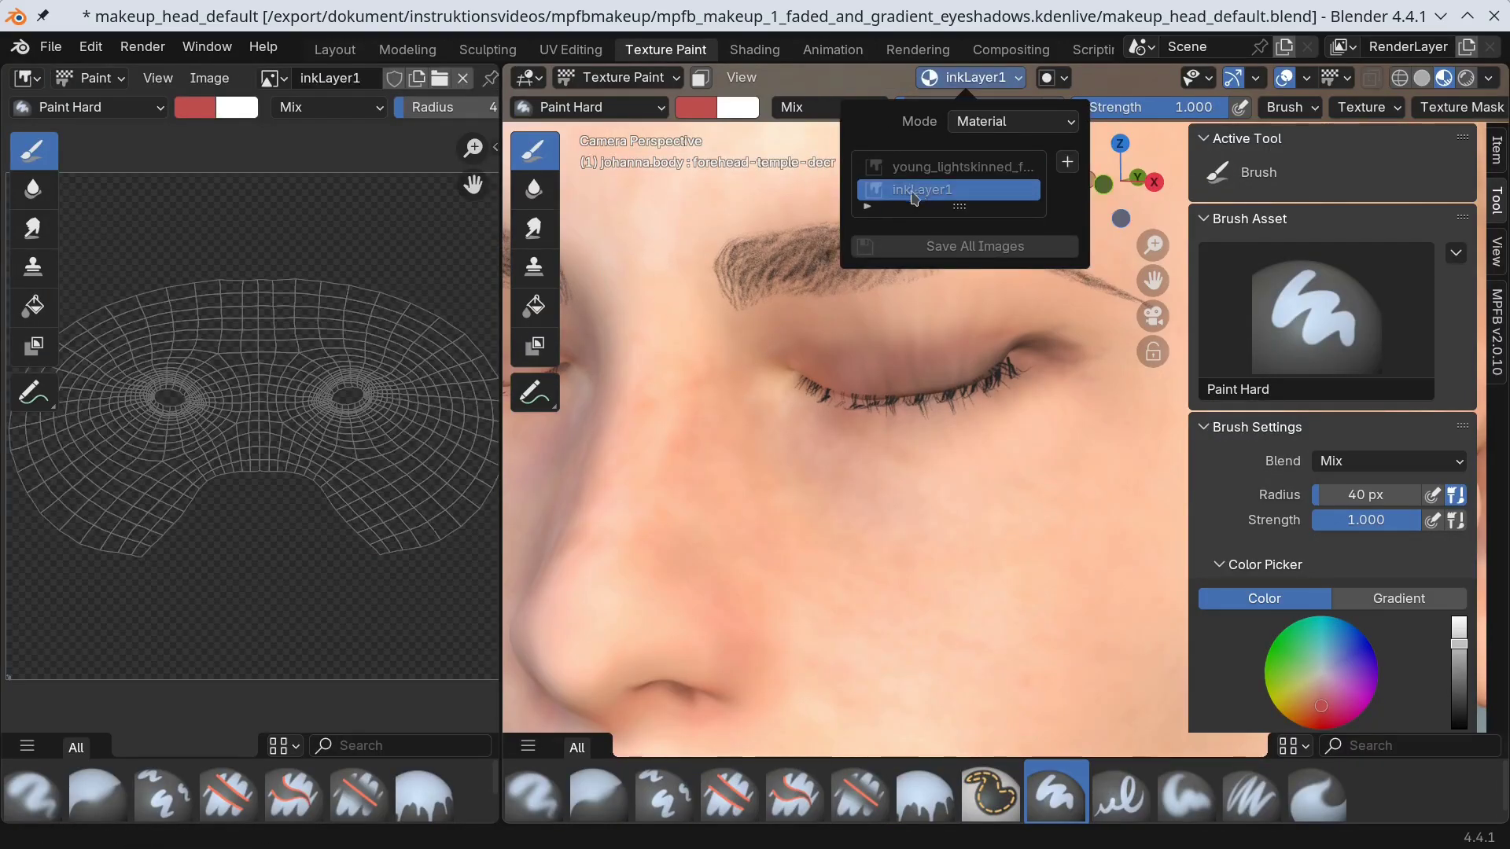
scroll(1309, 556, down, 10)
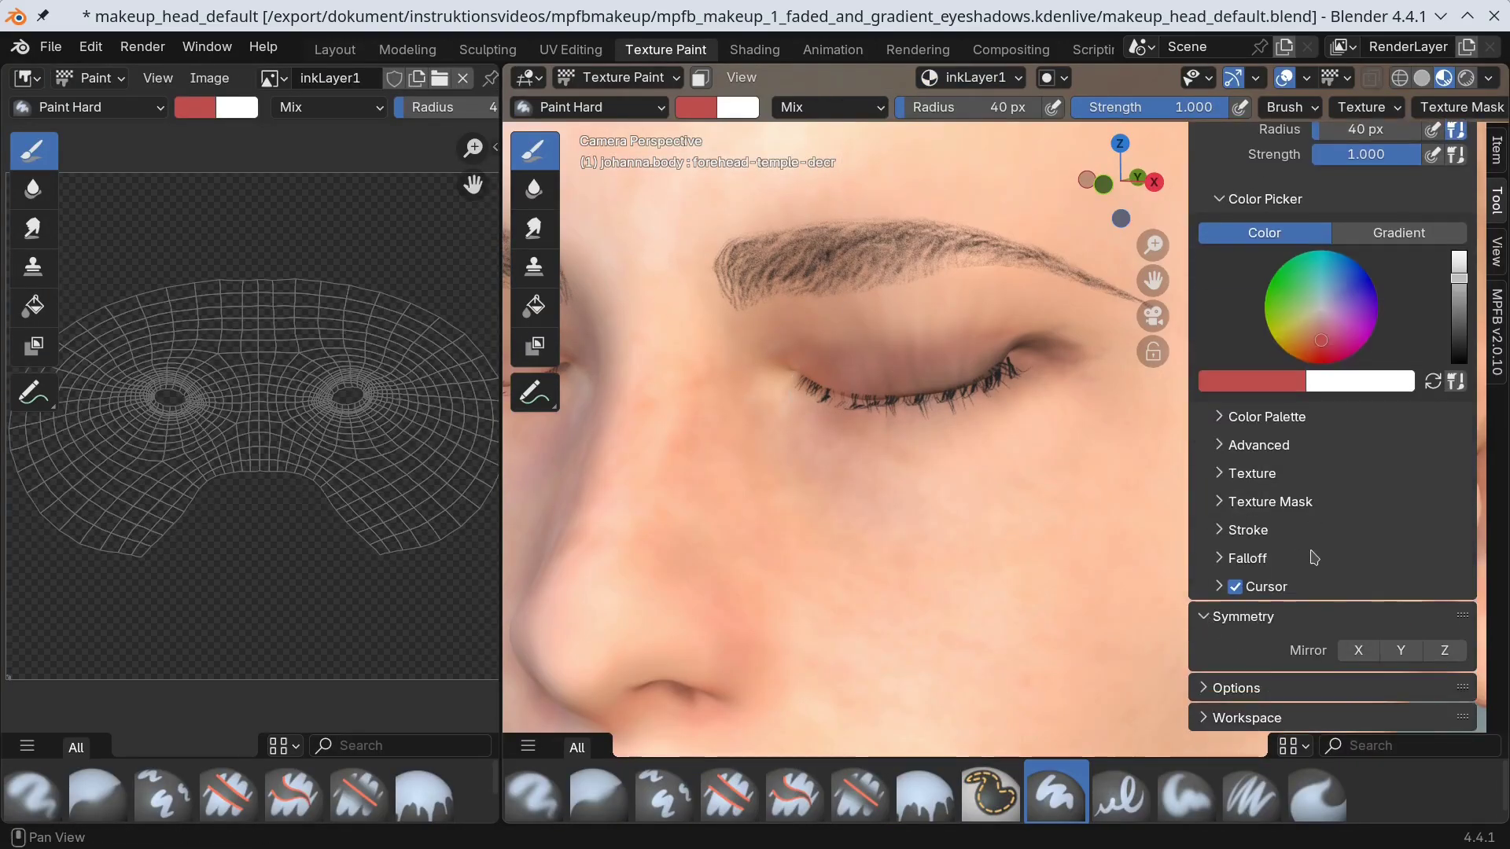
- Choose a bright yellow brush colour, mirror painting in X and paint a vertical stripe over the inner eye corner
drag(1328, 341, 1274, 338)
drag(1458, 278, 1458, 252)
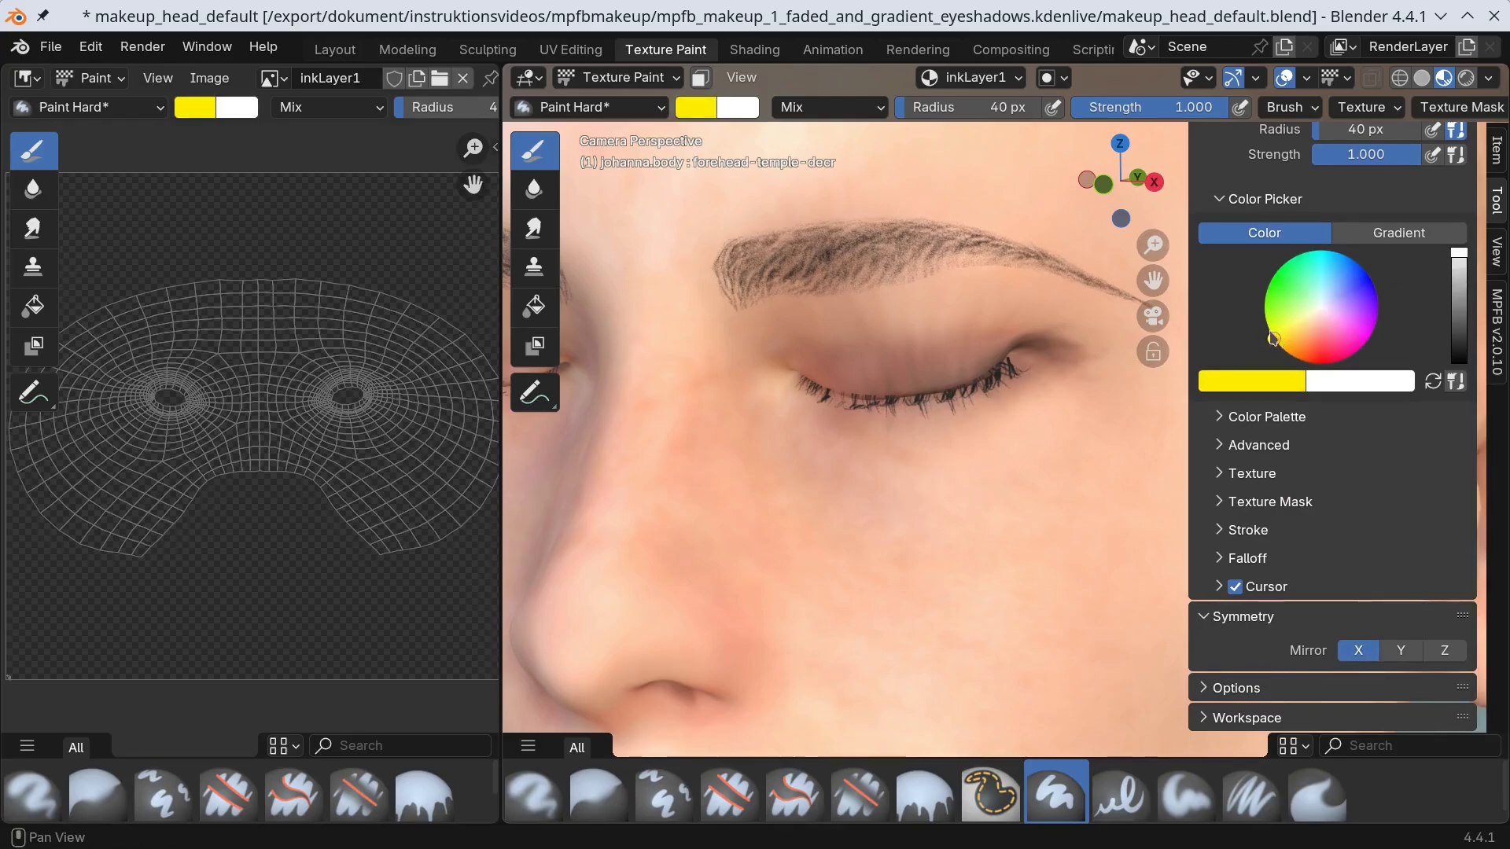
drag(1279, 337, 1290, 326)
mouse_move(795, 341)
mouse_down()
mouse_move(815, 416)
mouse_move(806, 308)
mouse_move(782, 331)
mouse_up()
- Paint an orange and a red vertical stripe across the eyelid beside the yellow one
click(1302, 336)
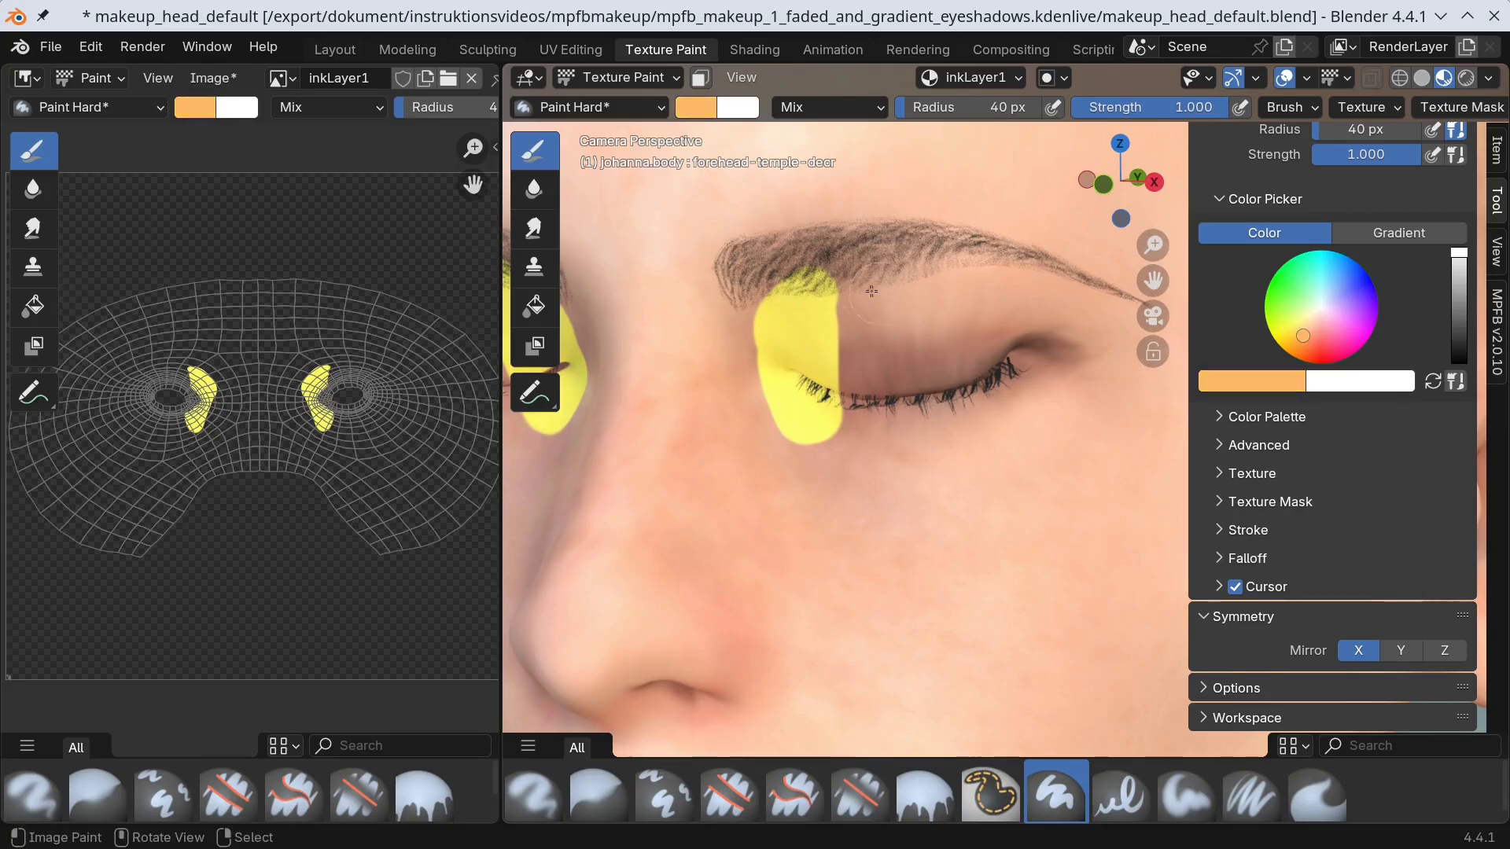
drag(859, 268, 858, 421)
click(1328, 336)
drag(912, 279, 914, 440)
- Paint pink, purple and light blue vertical stripes from the red one to the outer eye corner
click(1347, 303)
drag(975, 267, 977, 441)
drag(1023, 264, 1026, 448)
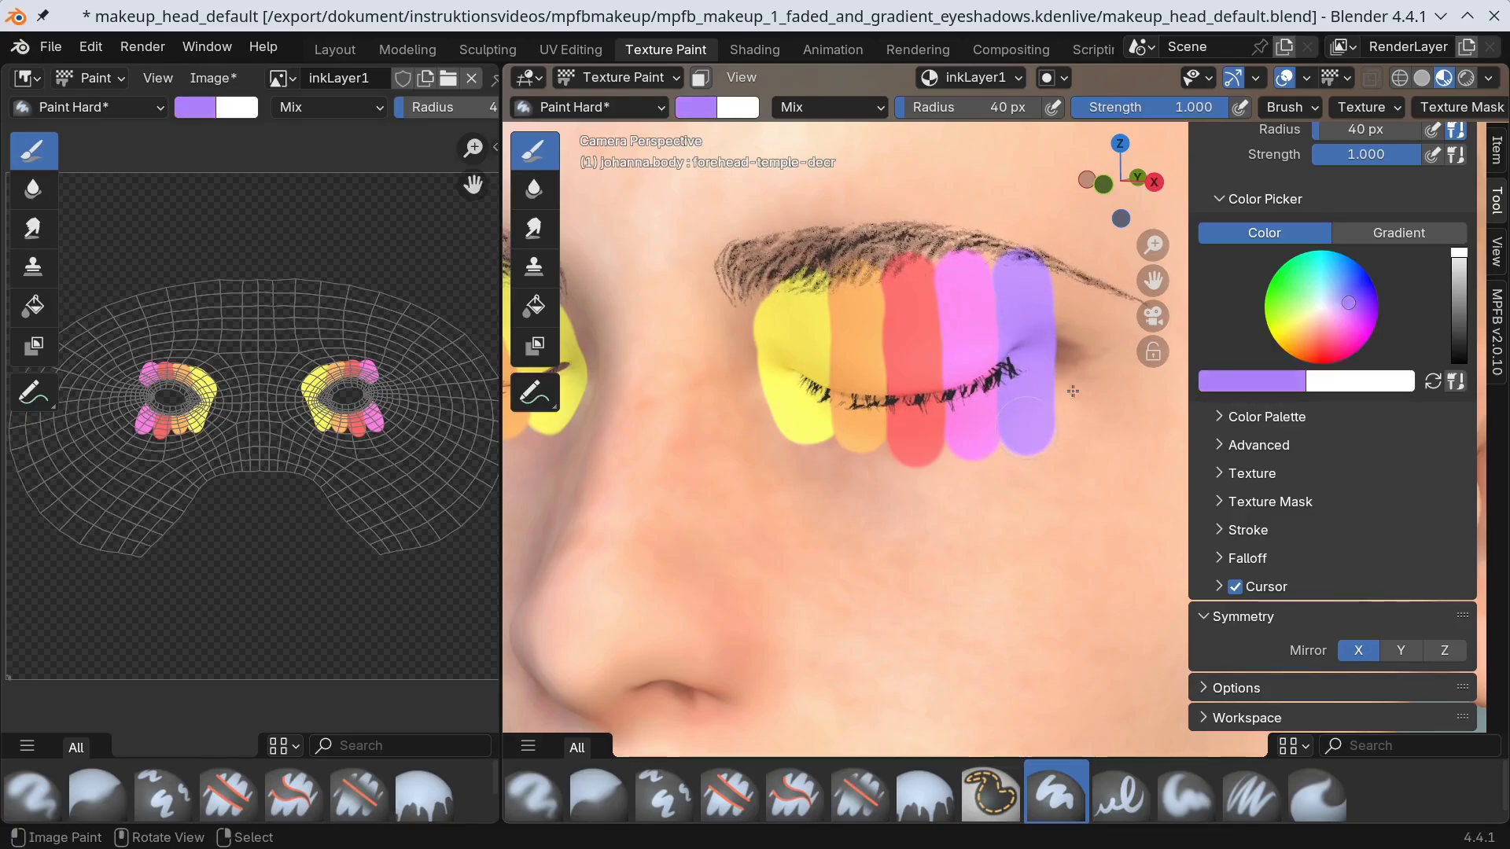
click(1326, 282)
mouse_move(1085, 301)
mouse_down()
mouse_move(1089, 365)
mouse_move(1103, 365)
mouse_move(1085, 310)
mouse_move(1082, 384)
mouse_up()
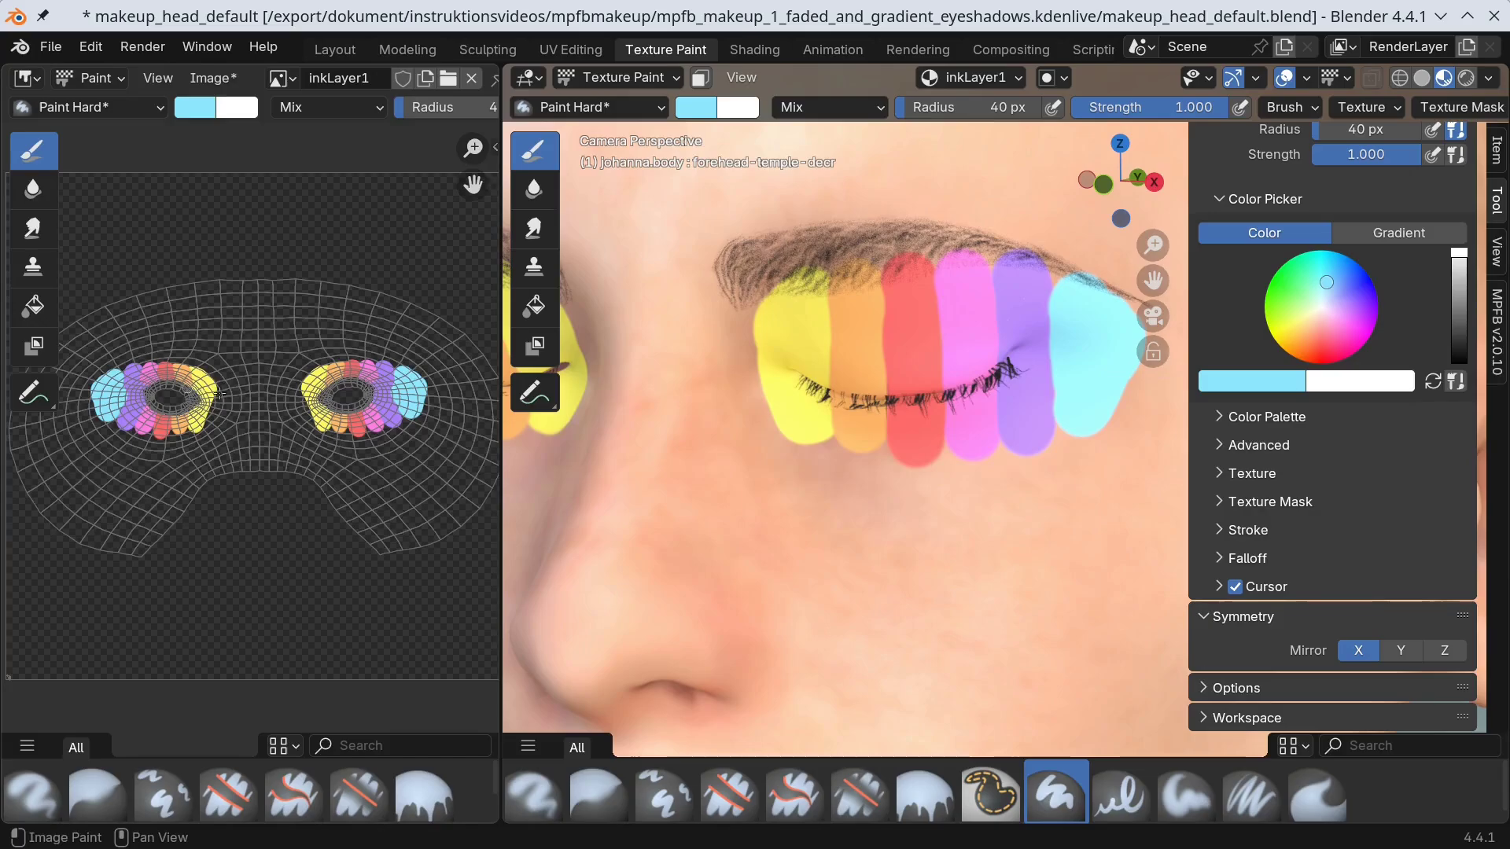
- Enlarge the image editor, show its sidebar, and fill the yellow stripe's gap at the inner eye corner with sampled yellow
scroll(281, 361, up, 5)
scroll(281, 362, up, 2)
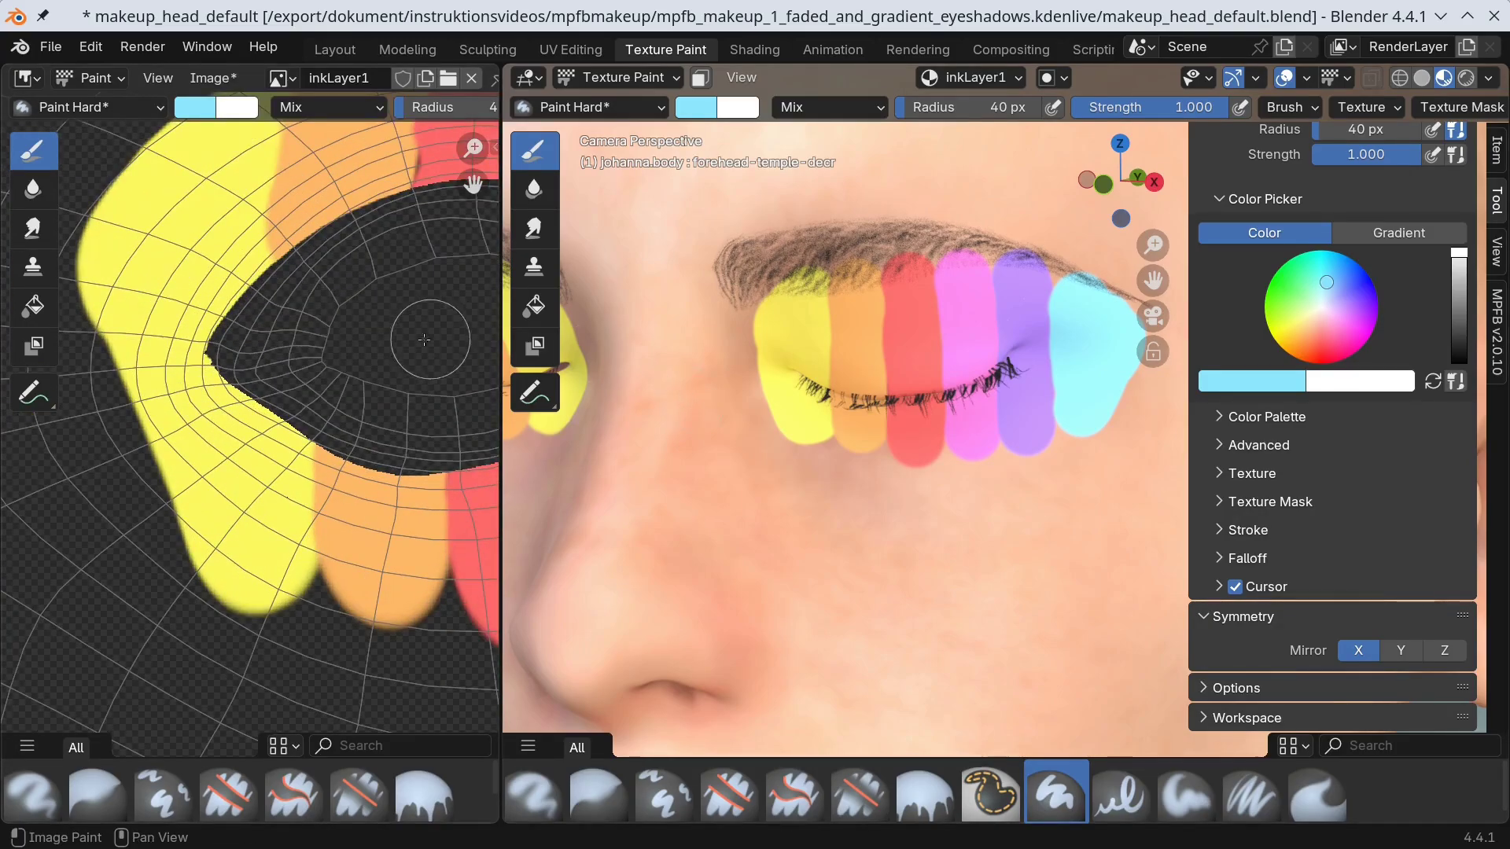
mouse_move(501, 314)
mouse_down()
mouse_move(811, 330)
mouse_move(846, 318)
mouse_up()
key(n)
scroll(136, 517, down, 2)
scroll(653, 354, down, 5)
key(shift+x)
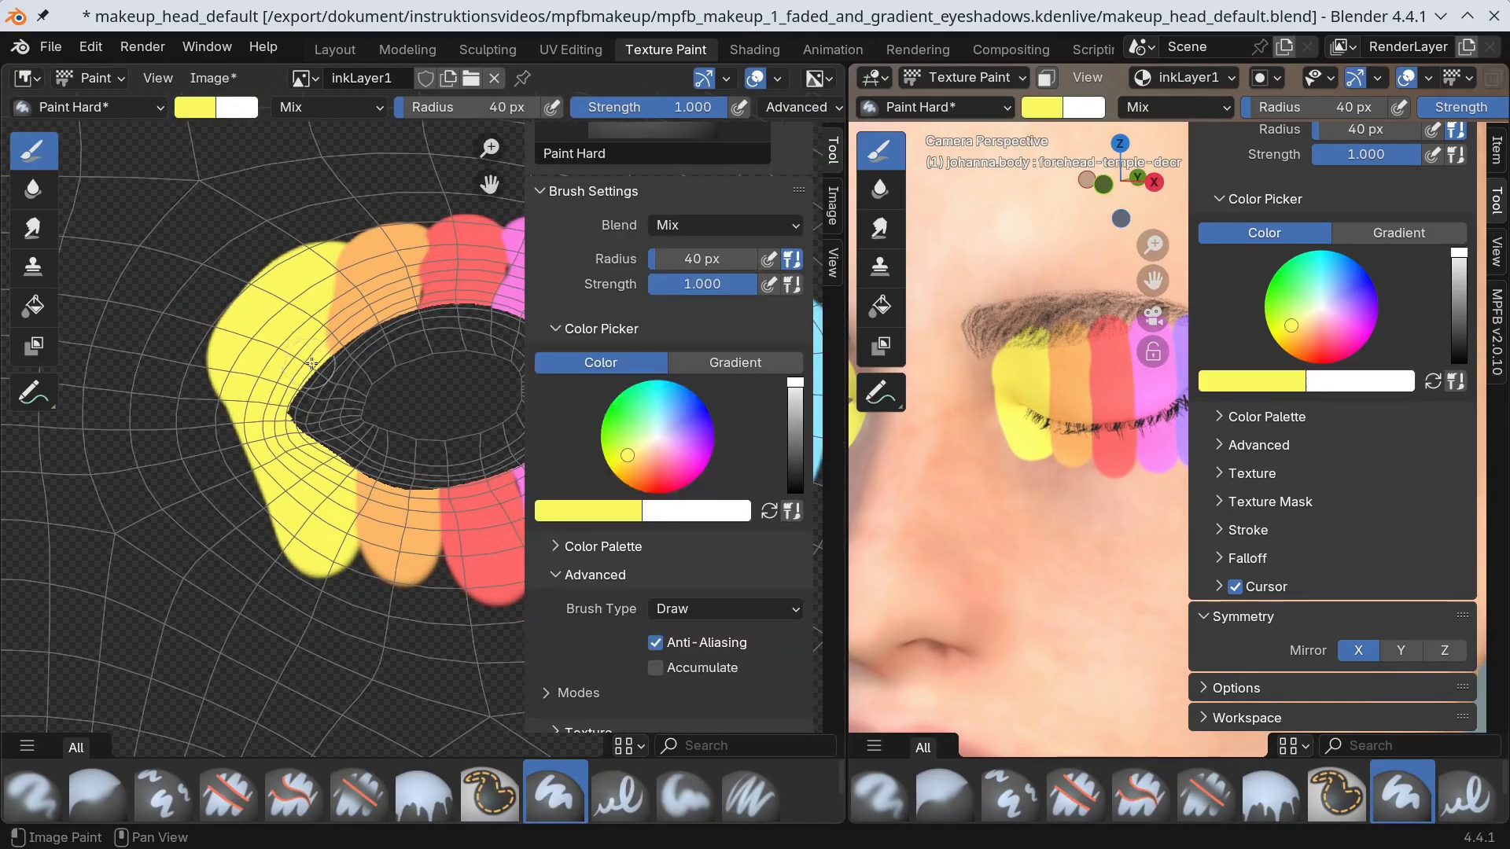
key(shift+x)
mouse_move(315, 378)
mouse_down()
mouse_move(330, 456)
mouse_move(347, 361)
mouse_move(397, 327)
mouse_up()
- Set the brush radius to 20 px and fill the orange stripe across the eye opening in the texture
click(702, 259)
text(20)
key(Return)
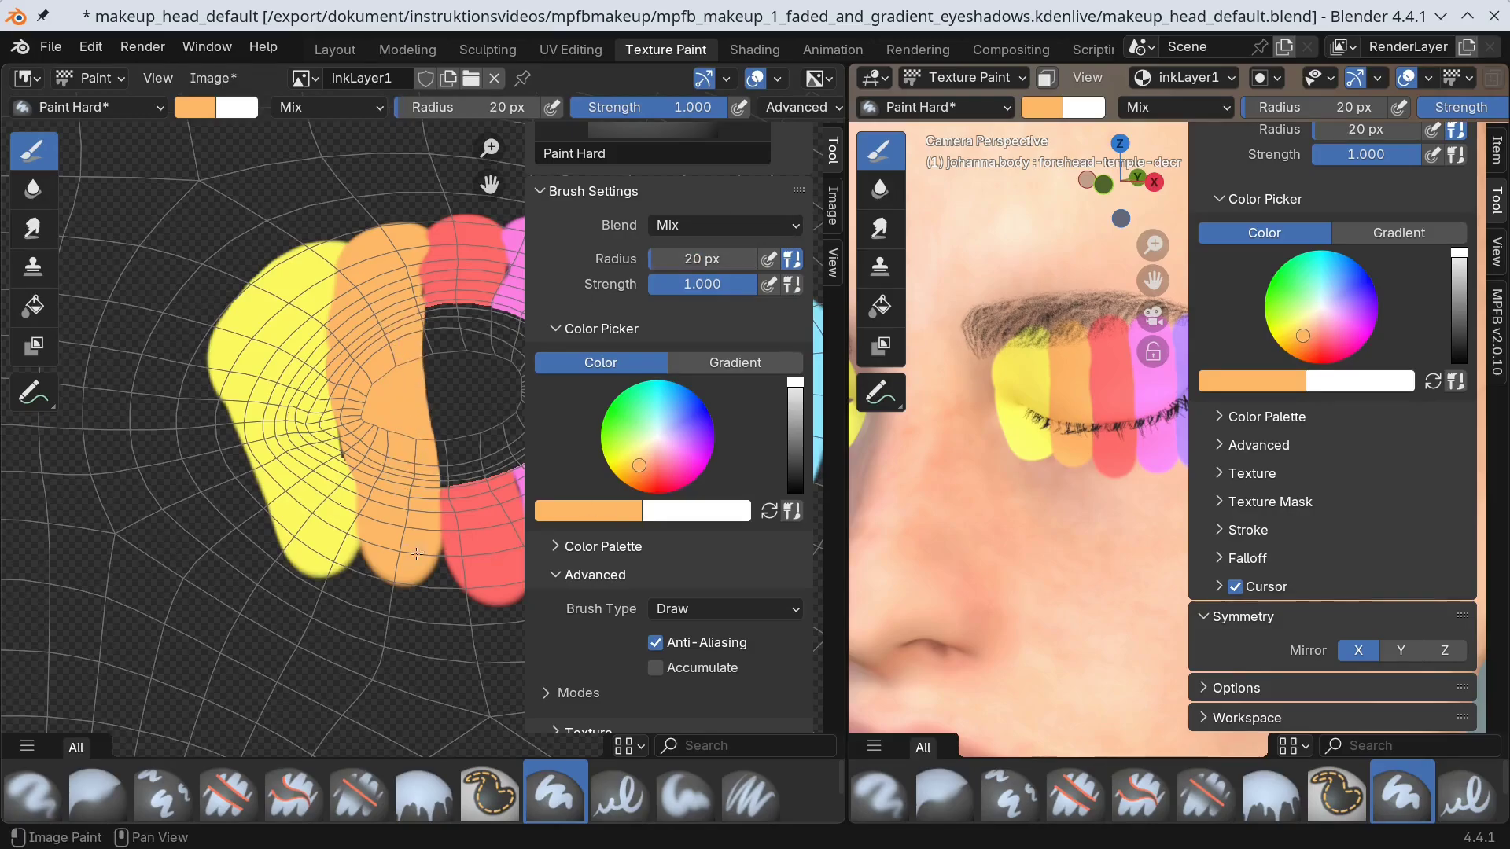
mouse_move(432, 550)
mouse_down()
mouse_move(381, 577)
mouse_move(350, 459)
mouse_up()
drag(505, 472, 329, 489)
- Fill the first eye's red, pink and purple stripes across the opening with sampled colours and straighten their edges
key(shift+x)
mouse_move(319, 272)
mouse_down()
mouse_move(323, 471)
mouse_move(265, 441)
mouse_move(262, 246)
mouse_move(292, 464)
mouse_up()
key(s)
mouse_move(346, 259)
mouse_down()
mouse_move(358, 538)
mouse_move(391, 608)
mouse_move(402, 471)
mouse_move(364, 341)
mouse_move(373, 428)
mouse_up()
key(s)
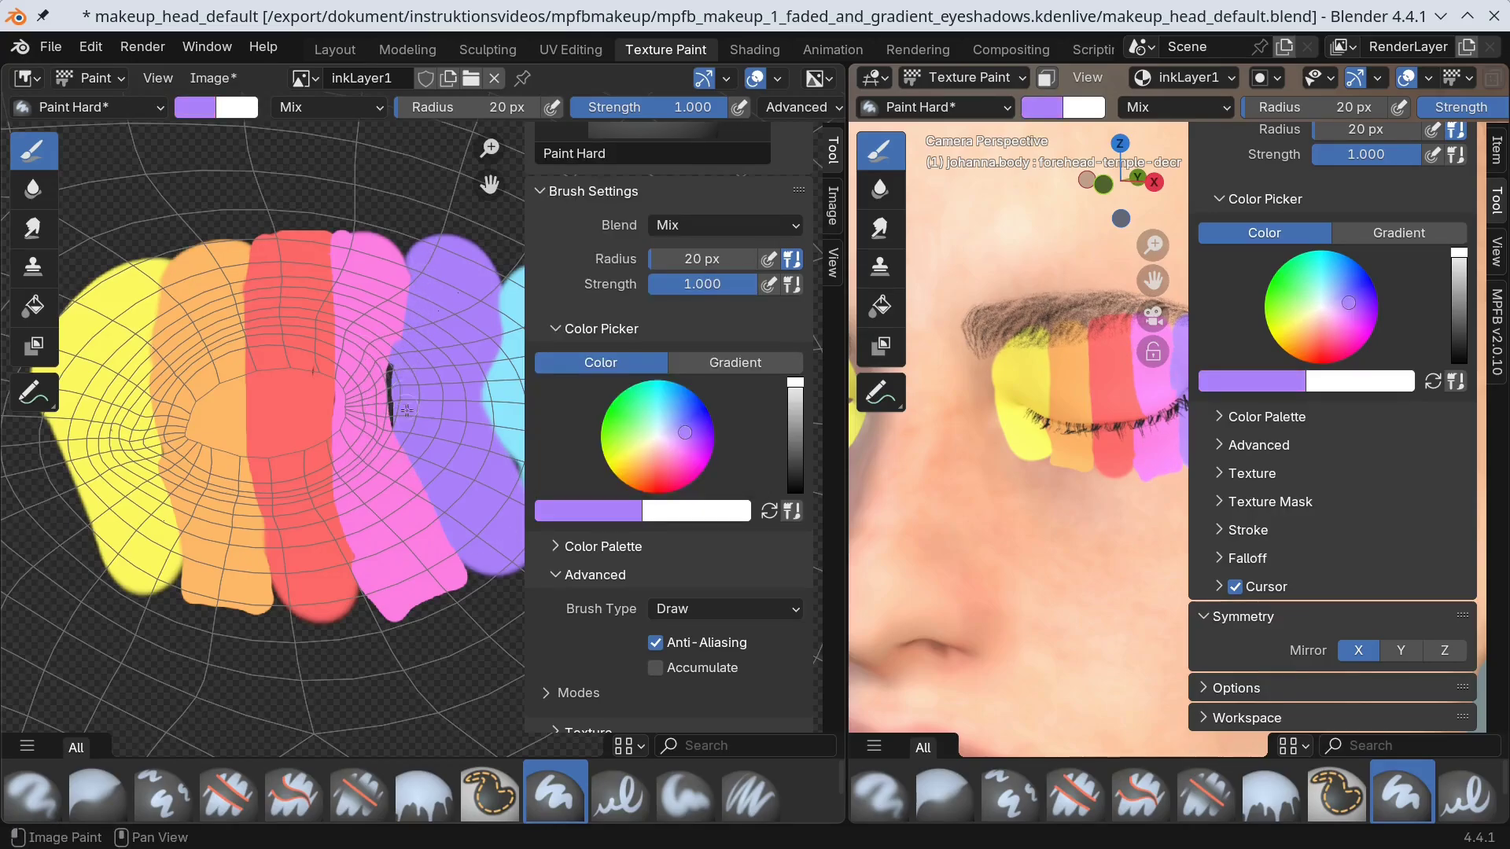
key(s)
scroll(295, 367, right, 5)
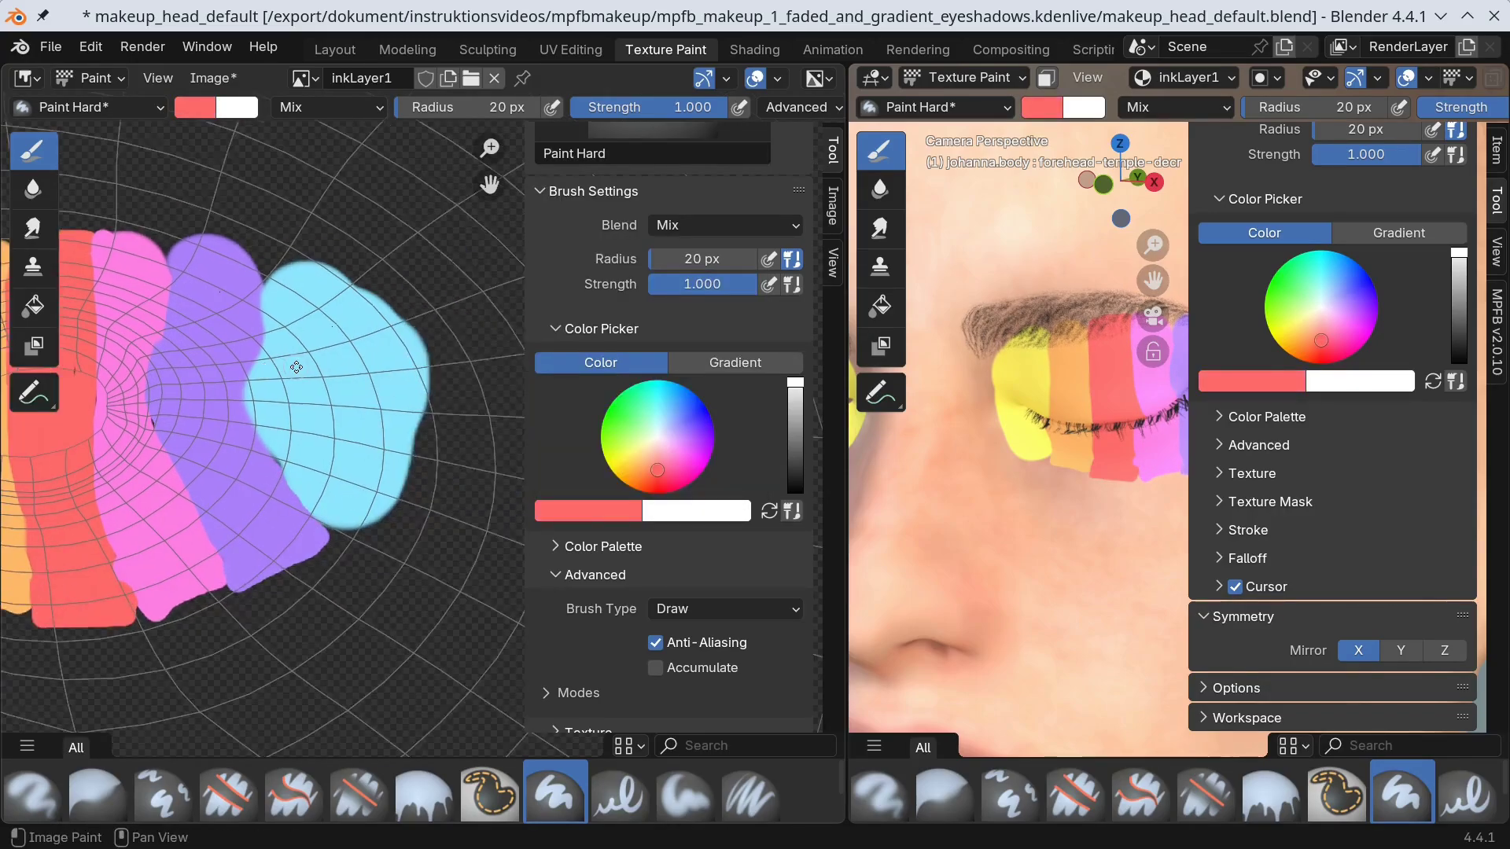
drag(296, 367, 388, 367)
key(s)
drag(239, 255, 336, 436)
mouse_move(236, 377)
mouse_down()
mouse_move(422, 411)
mouse_move(492, 448)
mouse_up()
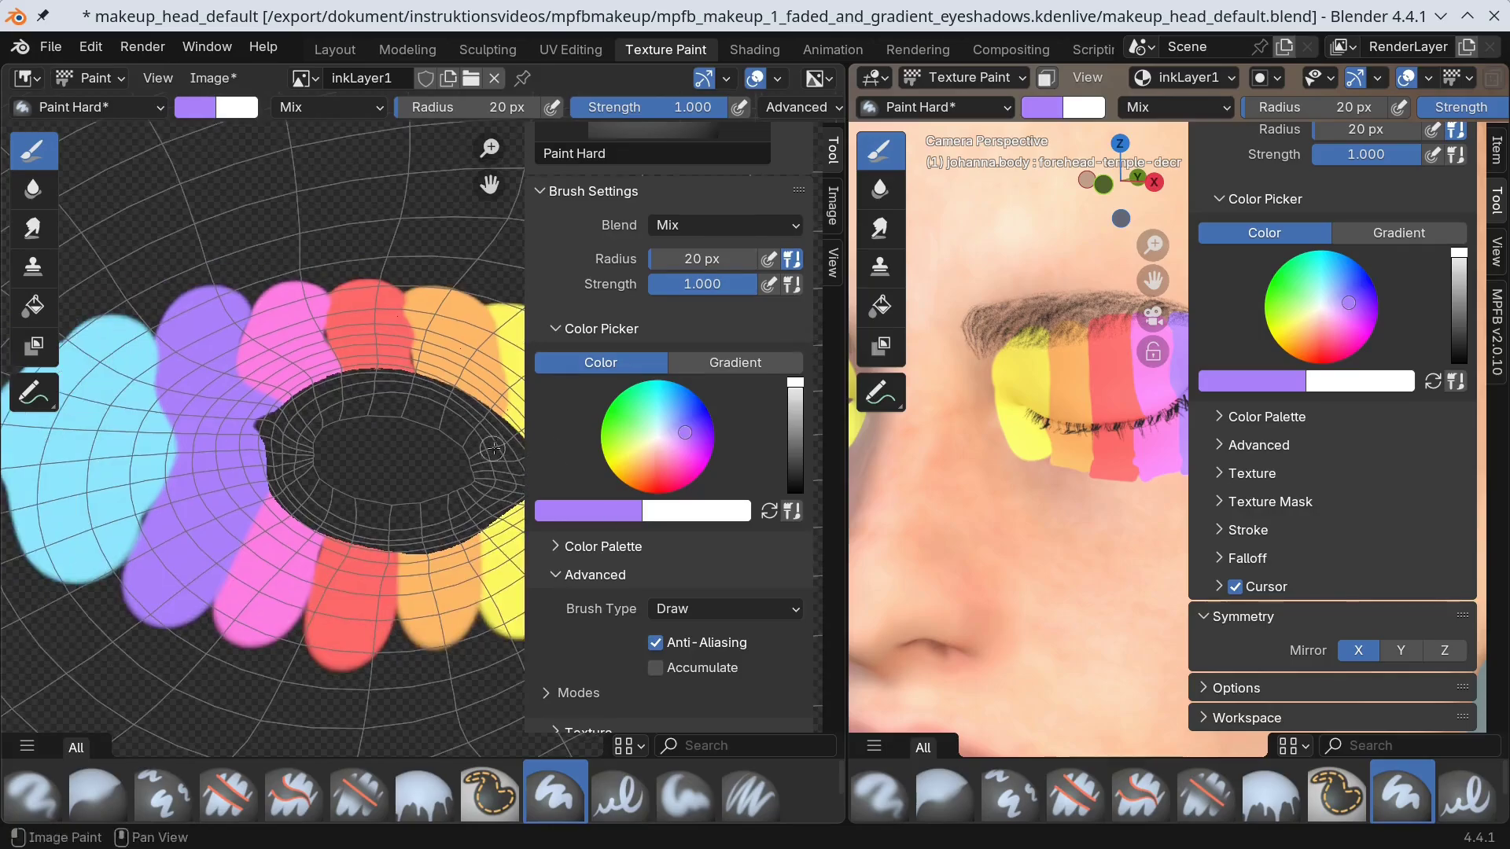
- Fill the yellow, orange and red stripes across the second eye's opening in the texture using sampled colours
key(s)
mouse_move(500, 391)
mouse_down()
mouse_move(297, 426)
mouse_move(307, 550)
mouse_up()
key(s)
mouse_move(288, 447)
mouse_down()
mouse_move(272, 532)
mouse_move(235, 472)
mouse_move(279, 577)
mouse_move(287, 684)
mouse_up()
key(s)
mouse_move(153, 393)
mouse_down()
mouse_move(140, 509)
mouse_move(174, 407)
mouse_move(189, 525)
mouse_move(174, 695)
mouse_up()
drag(126, 377, 387, 410)
key(s)
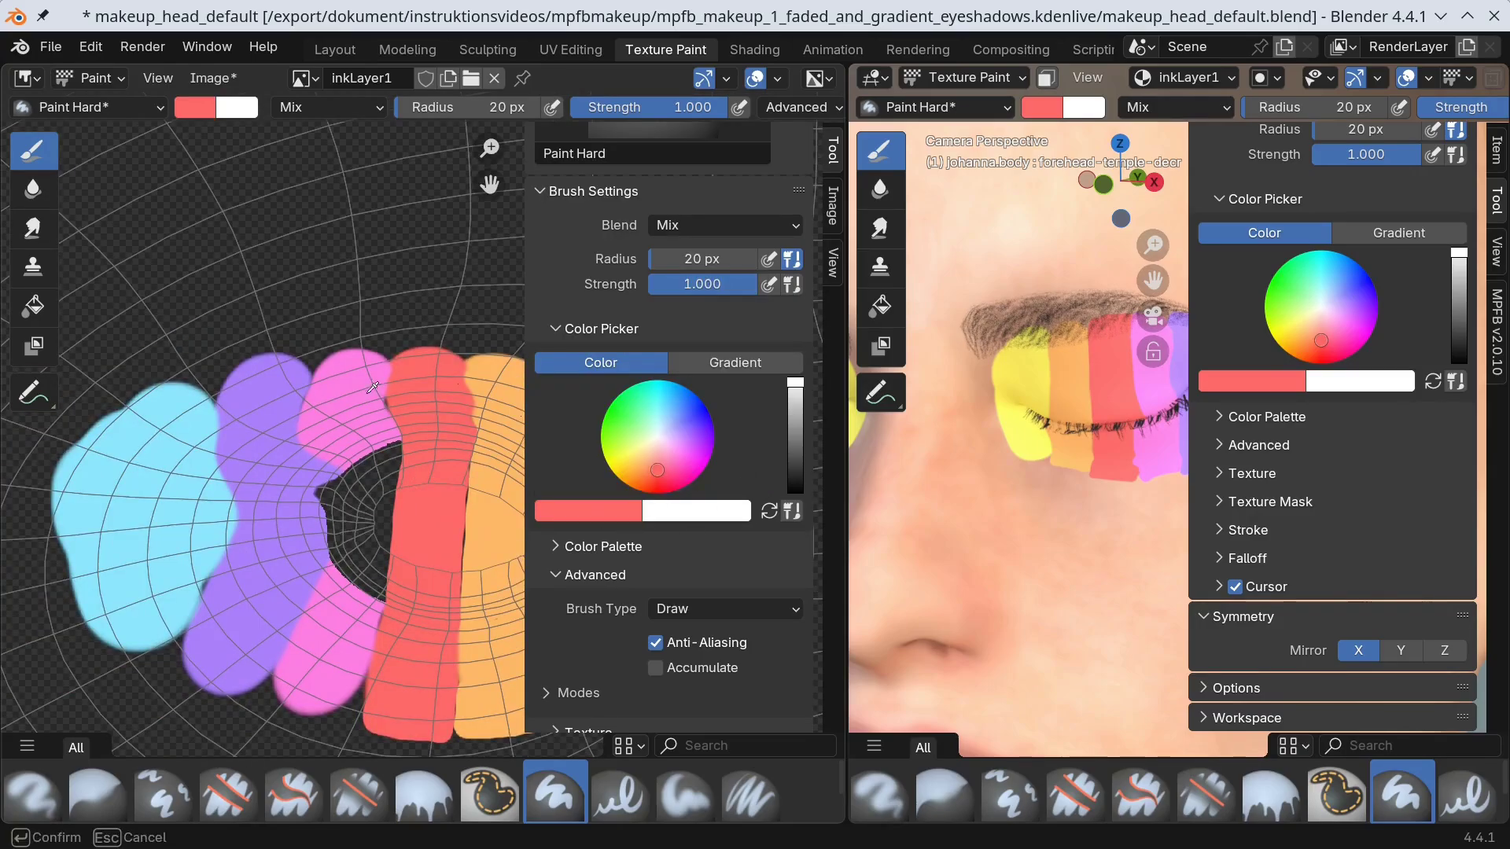
- Fill the second eye's pink and purple stripes with sampled colours and touch up the outer light blue stripe
click(373, 387)
mouse_move(334, 460)
mouse_down()
mouse_move(389, 488)
mouse_move(356, 543)
mouse_up()
drag(352, 695, 279, 691)
click(588, 511)
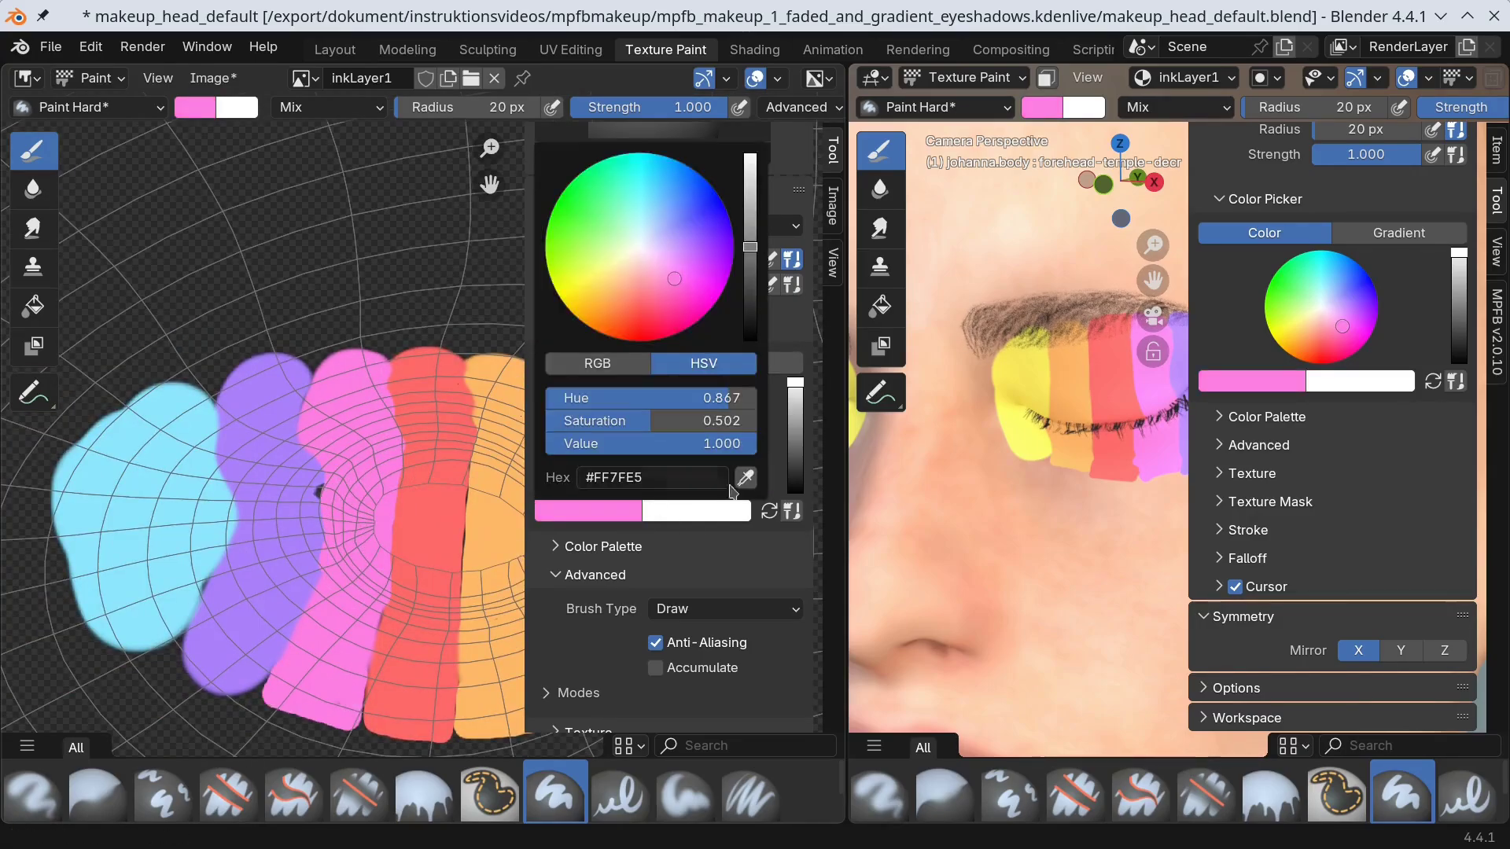
click(744, 478)
click(267, 424)
mouse_move(303, 361)
mouse_down()
mouse_move(302, 436)
mouse_move(224, 386)
mouse_move(274, 360)
mouse_up()
key(shift+x)
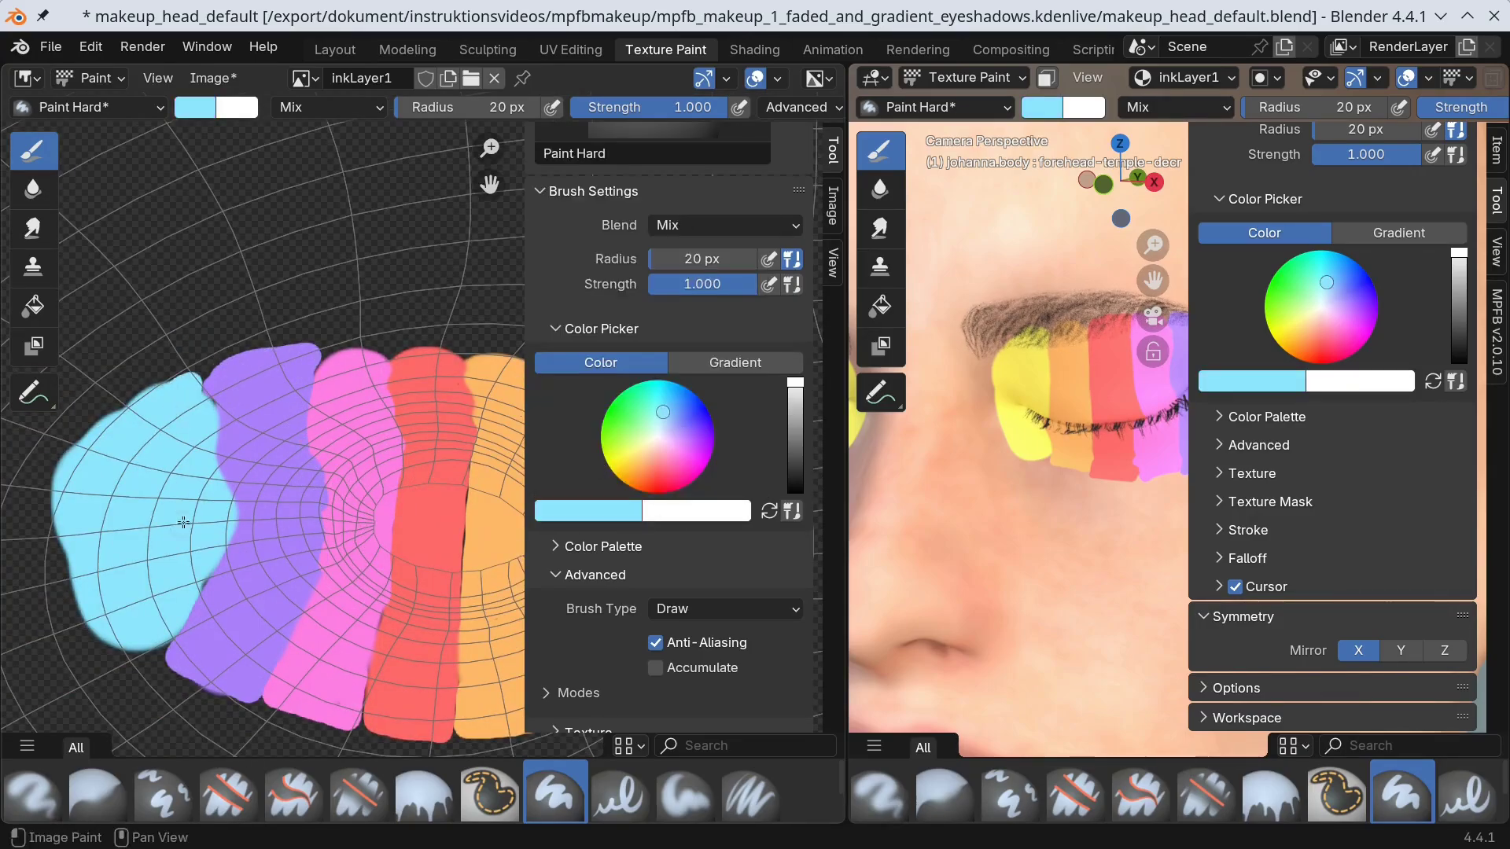
drag(216, 420, 92, 540)
- Enlarge the 3D view and extend the yellow stripe's lower edge below the lashes with sampled yellow
drag(846, 471, 481, 440)
scroll(778, 405, up, 2)
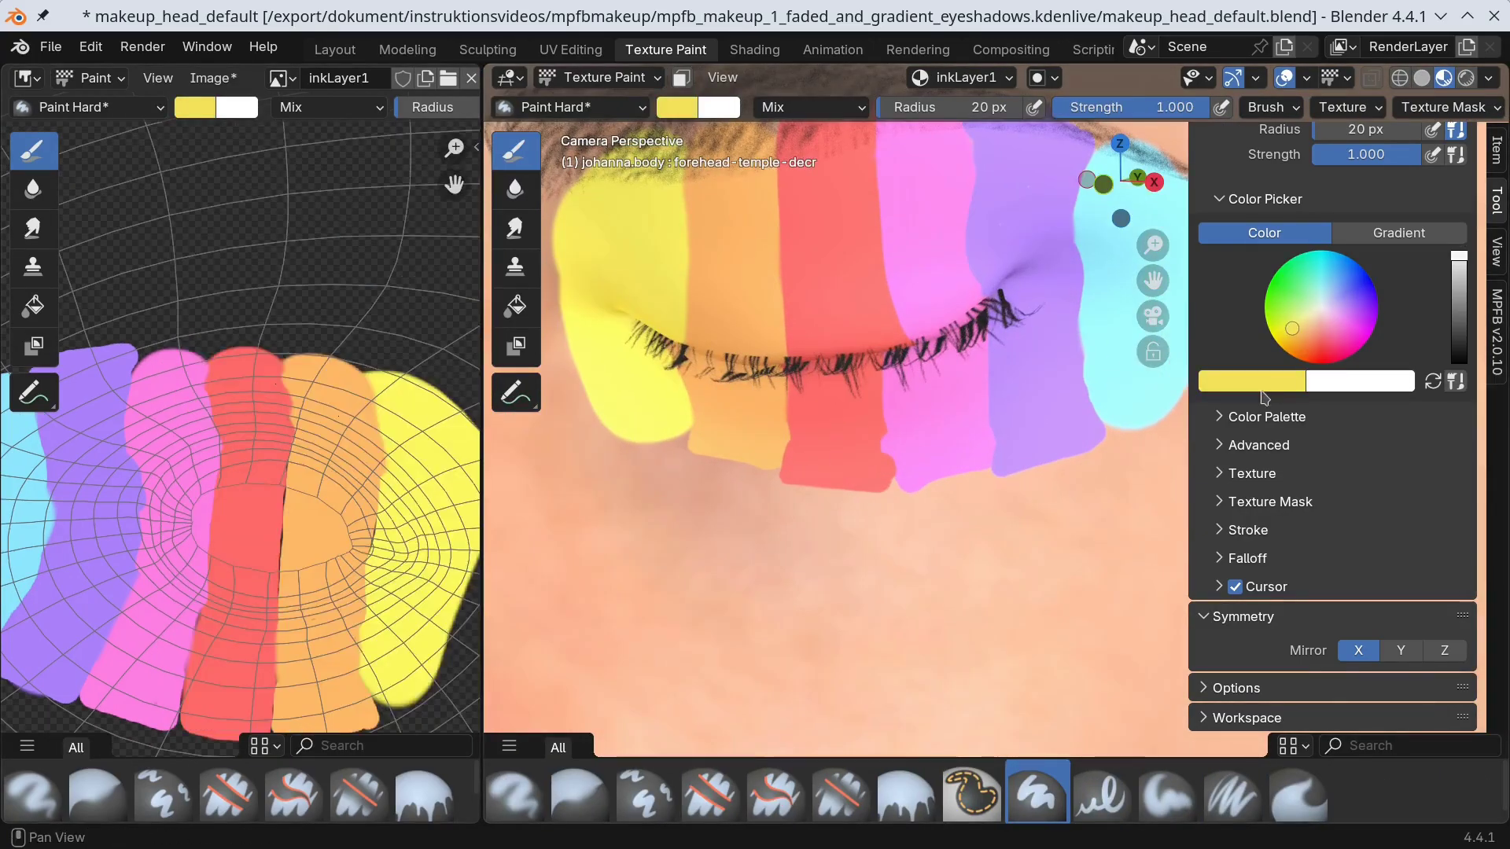
key(s)
click(655, 337)
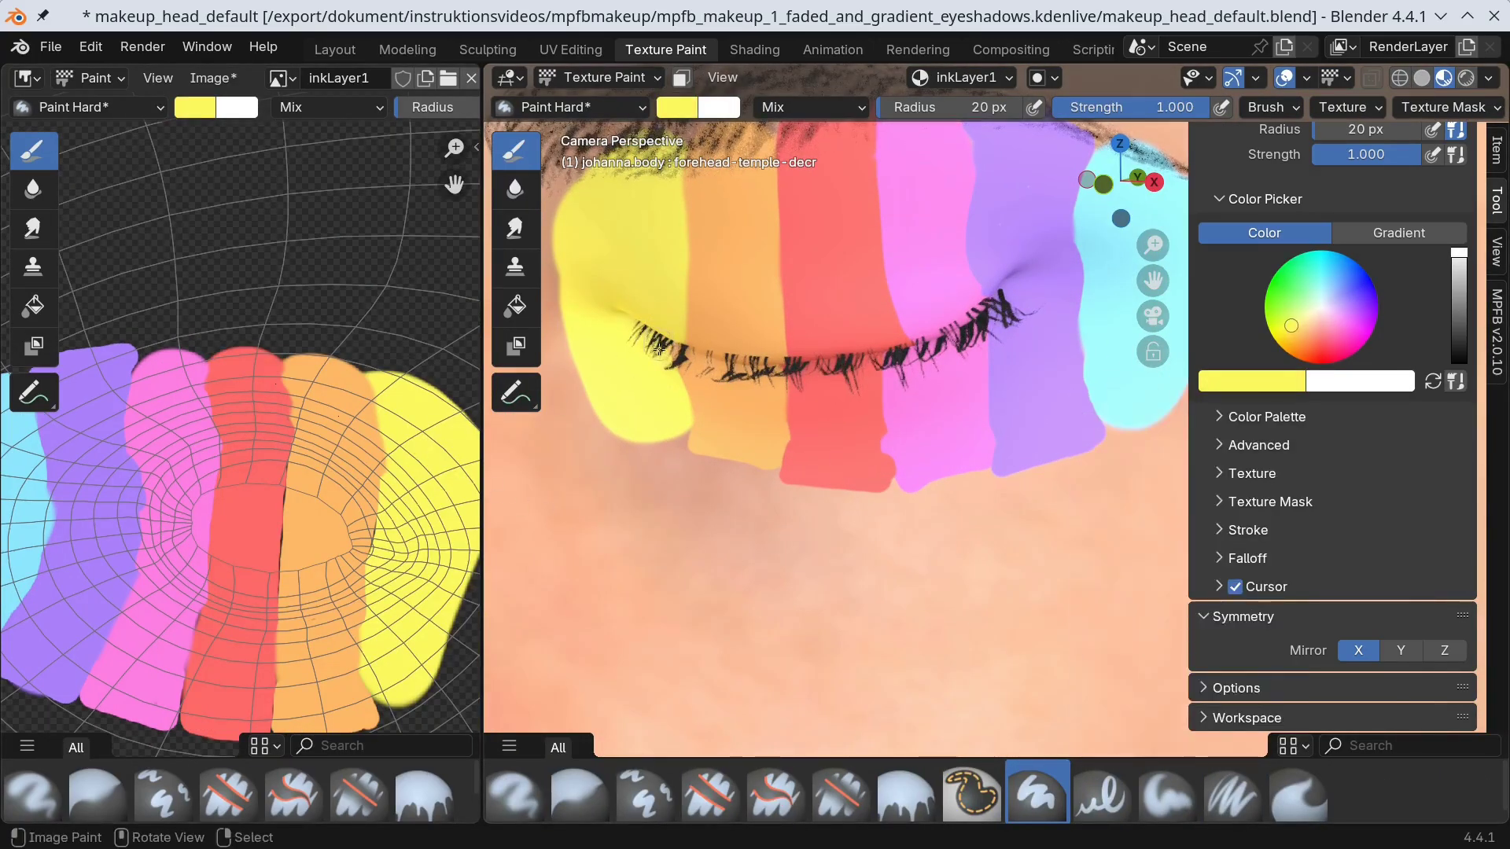
mouse_move(678, 420)
mouse_down()
mouse_move(628, 427)
mouse_move(667, 438)
mouse_up()
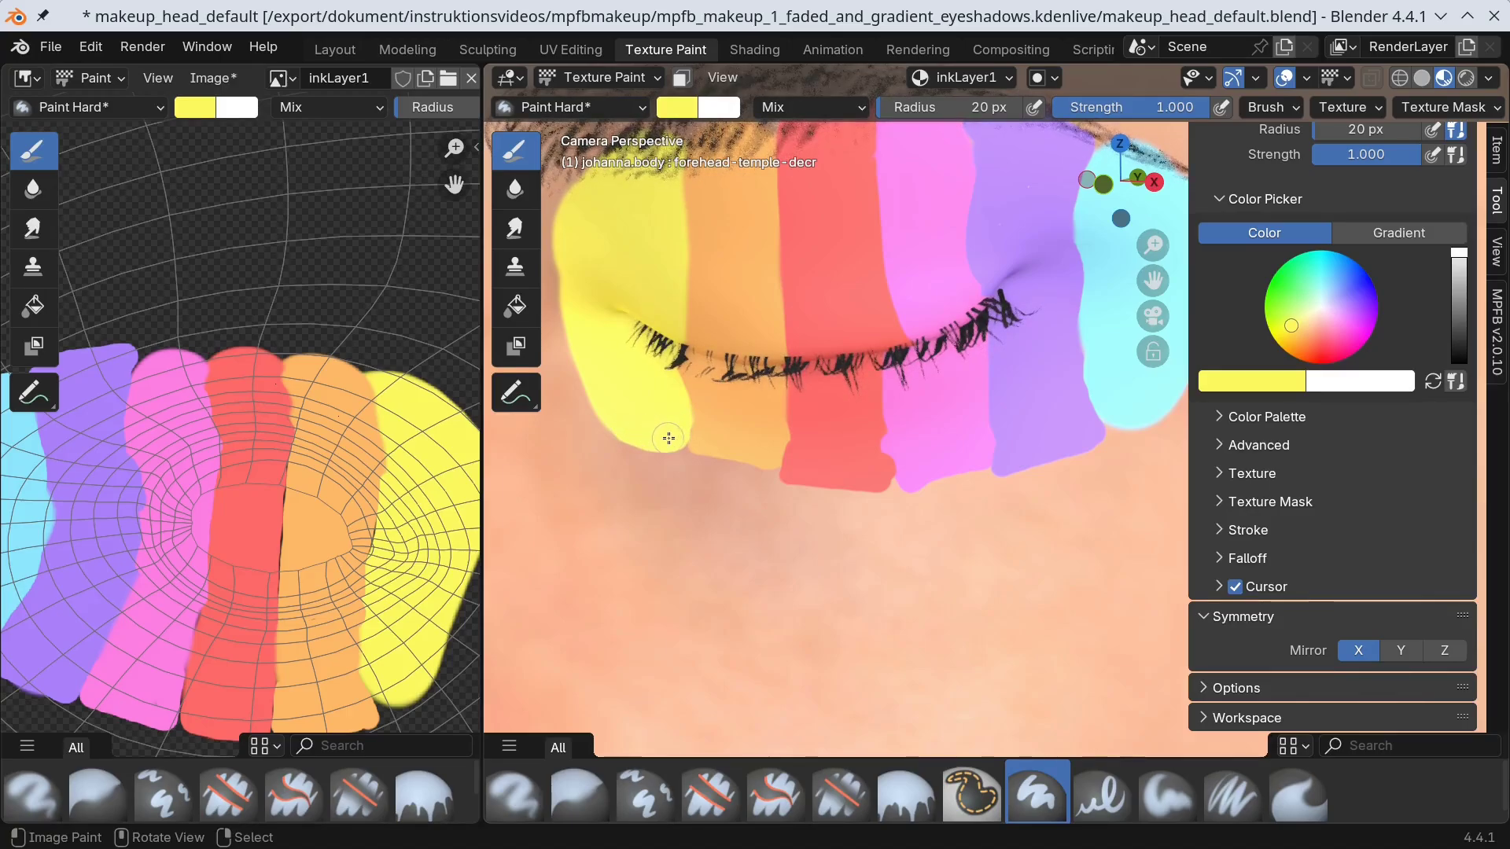
- Sample the red from the texture and extend the red stripe's lower edge under the eye
click(1290, 393)
click(1290, 734)
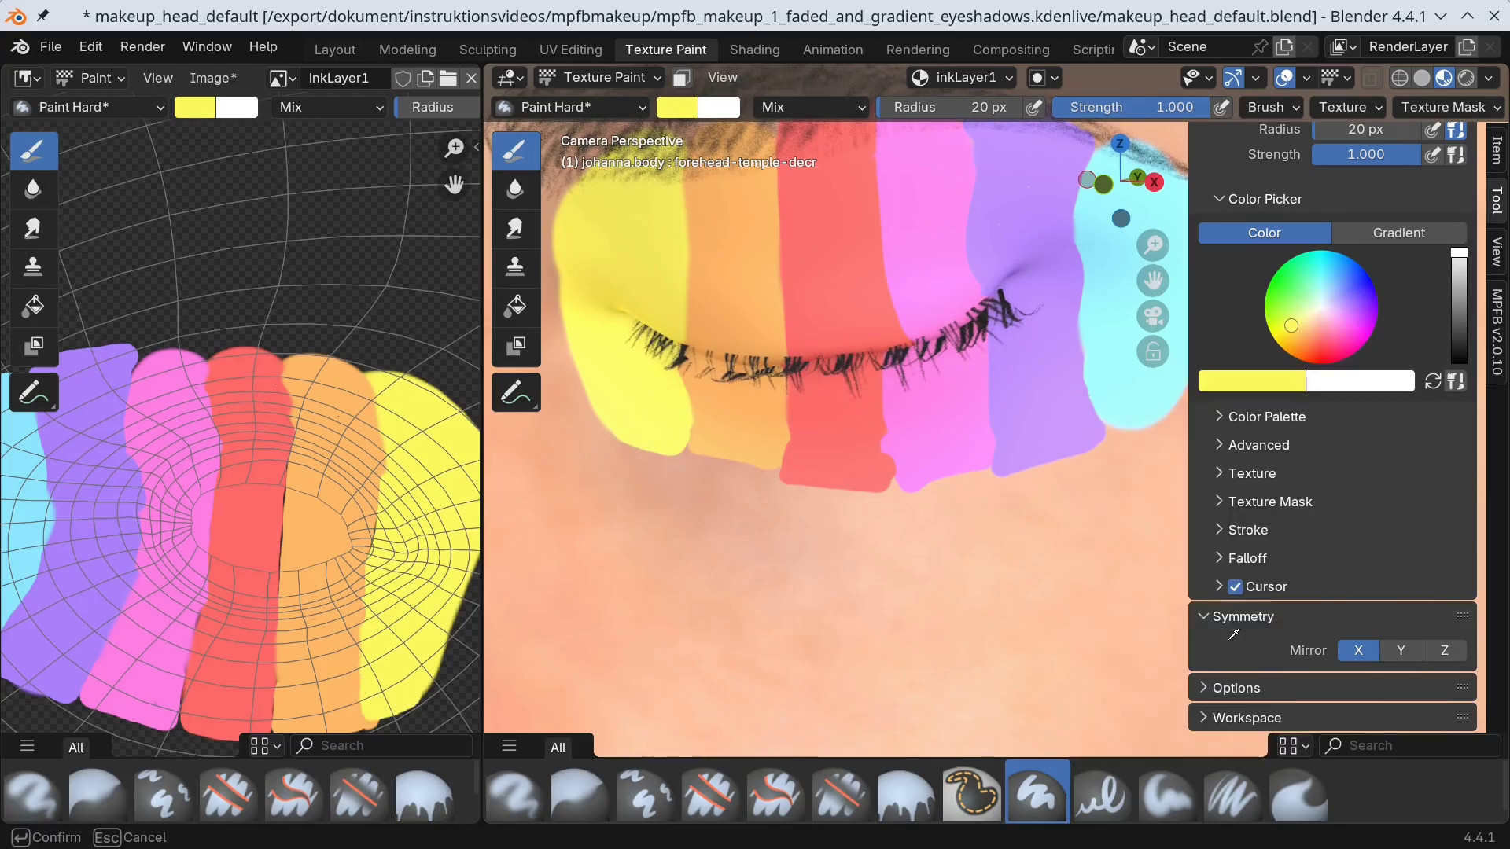
click(274, 443)
mouse_move(878, 387)
mouse_down()
mouse_move(879, 478)
mouse_move(783, 476)
mouse_up()
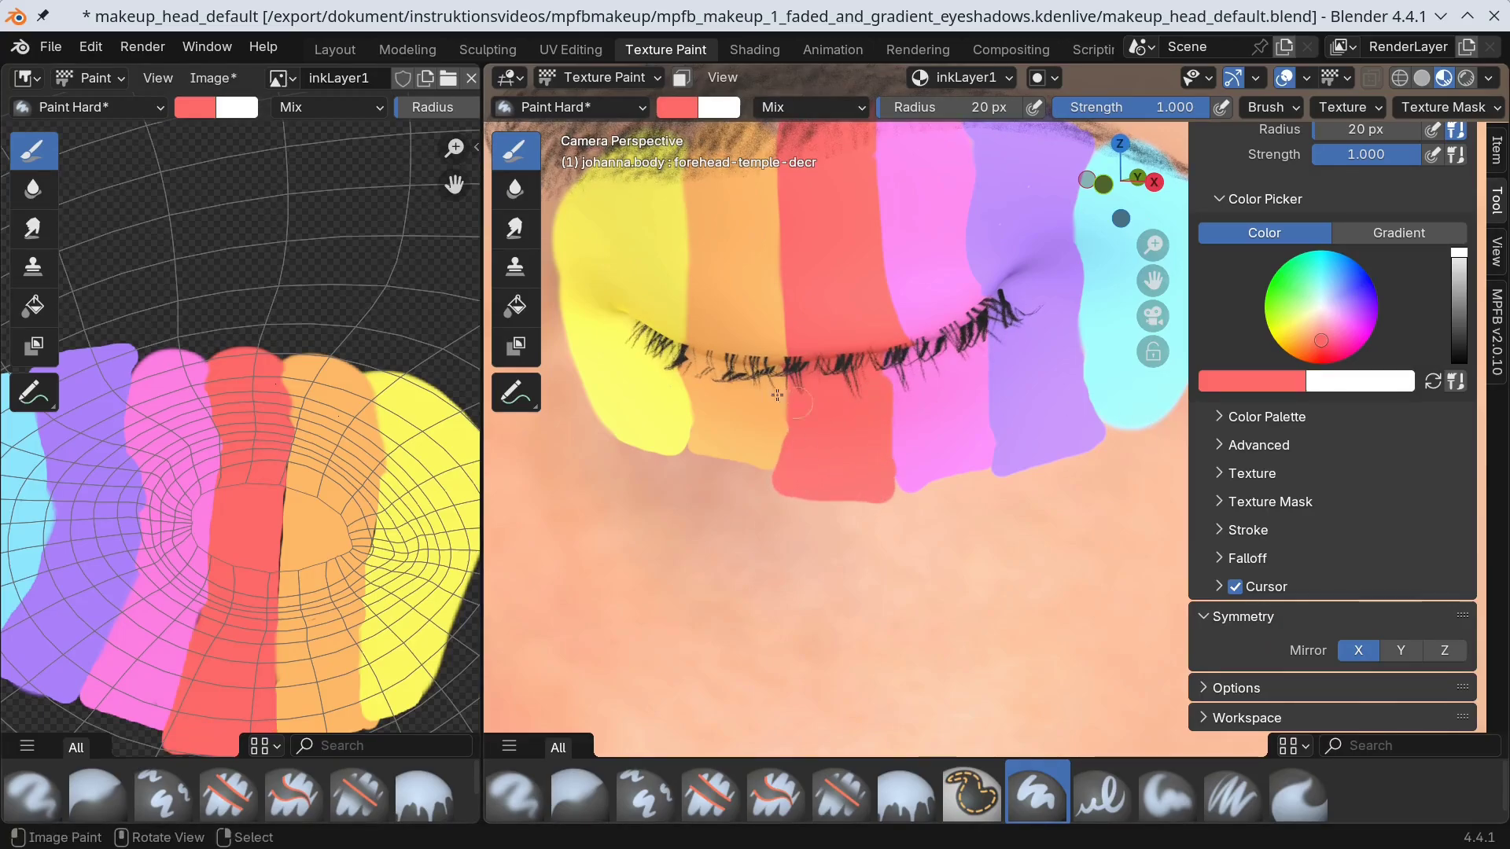
- Set the brush blend to Erase Alpha and trim the stripes' lower and upper edges into a smooth eyeshadow outline
scroll(1337, 330, up, 4)
click(1360, 238)
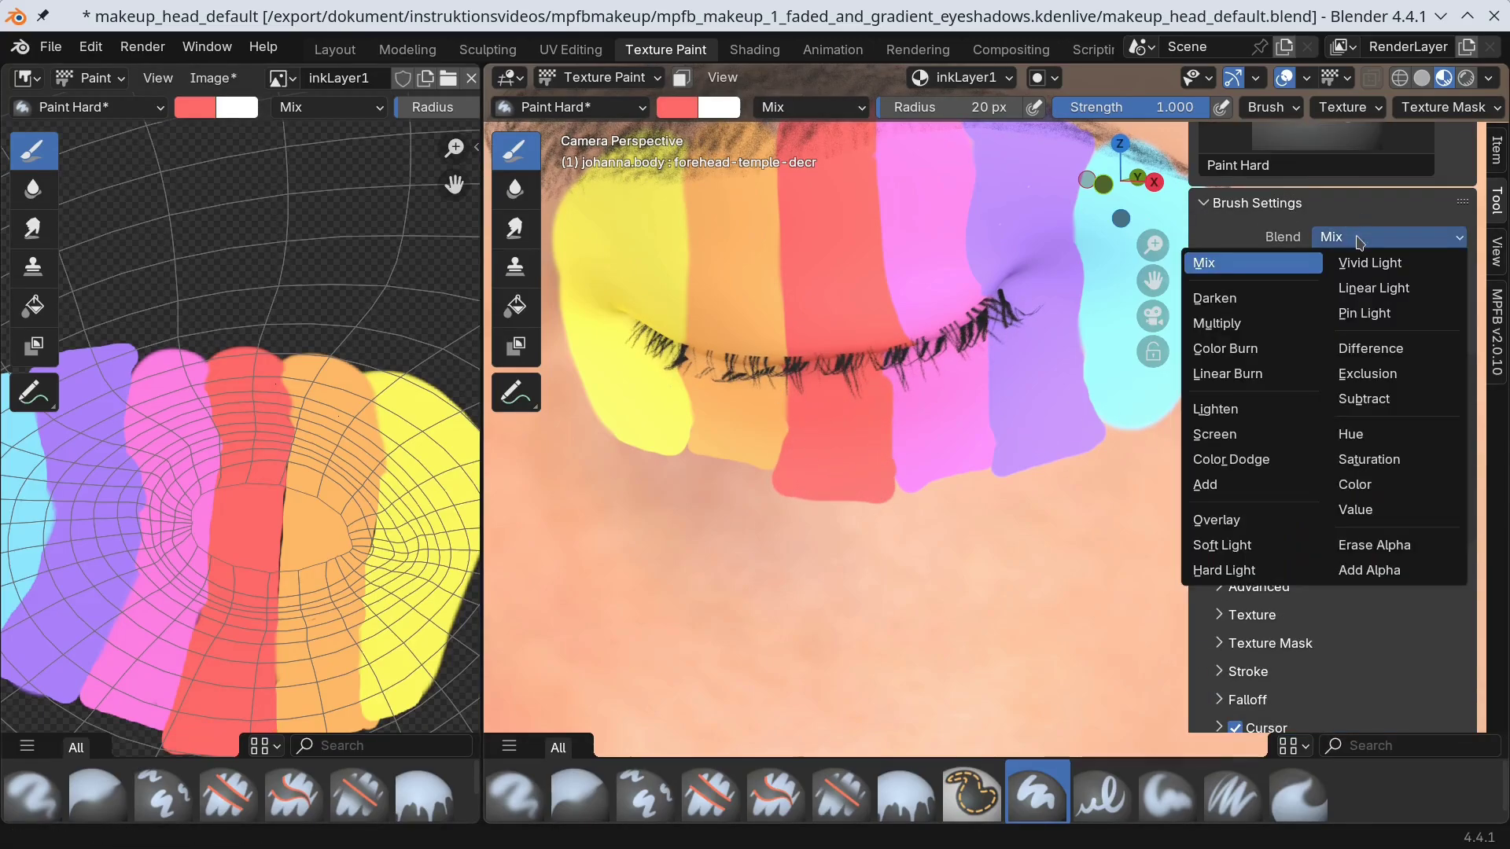
click(1372, 544)
scroll(998, 475, down, 3)
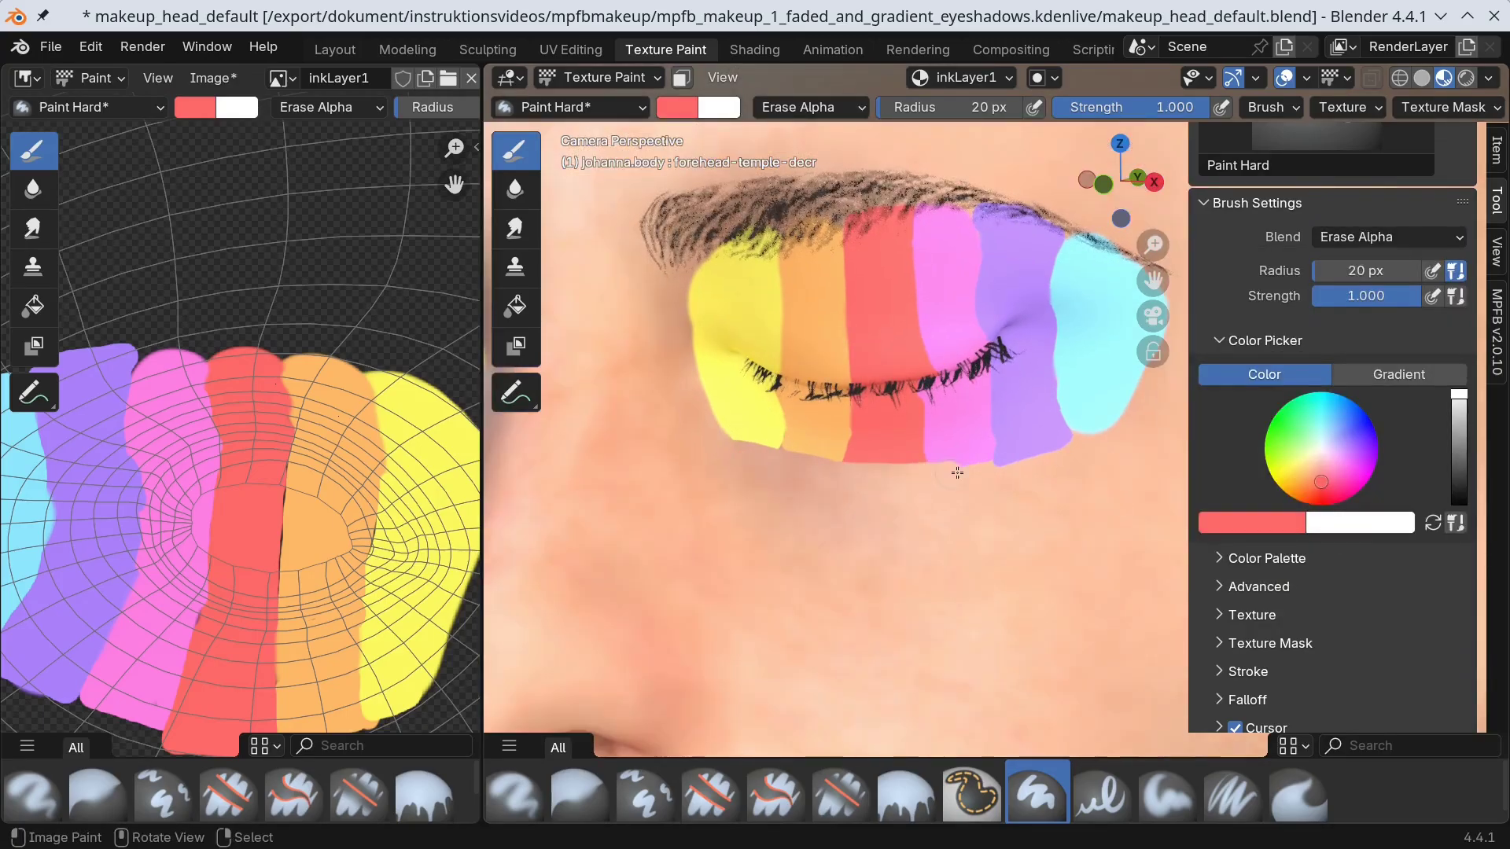
drag(957, 473, 1116, 421)
drag(957, 218, 840, 200)
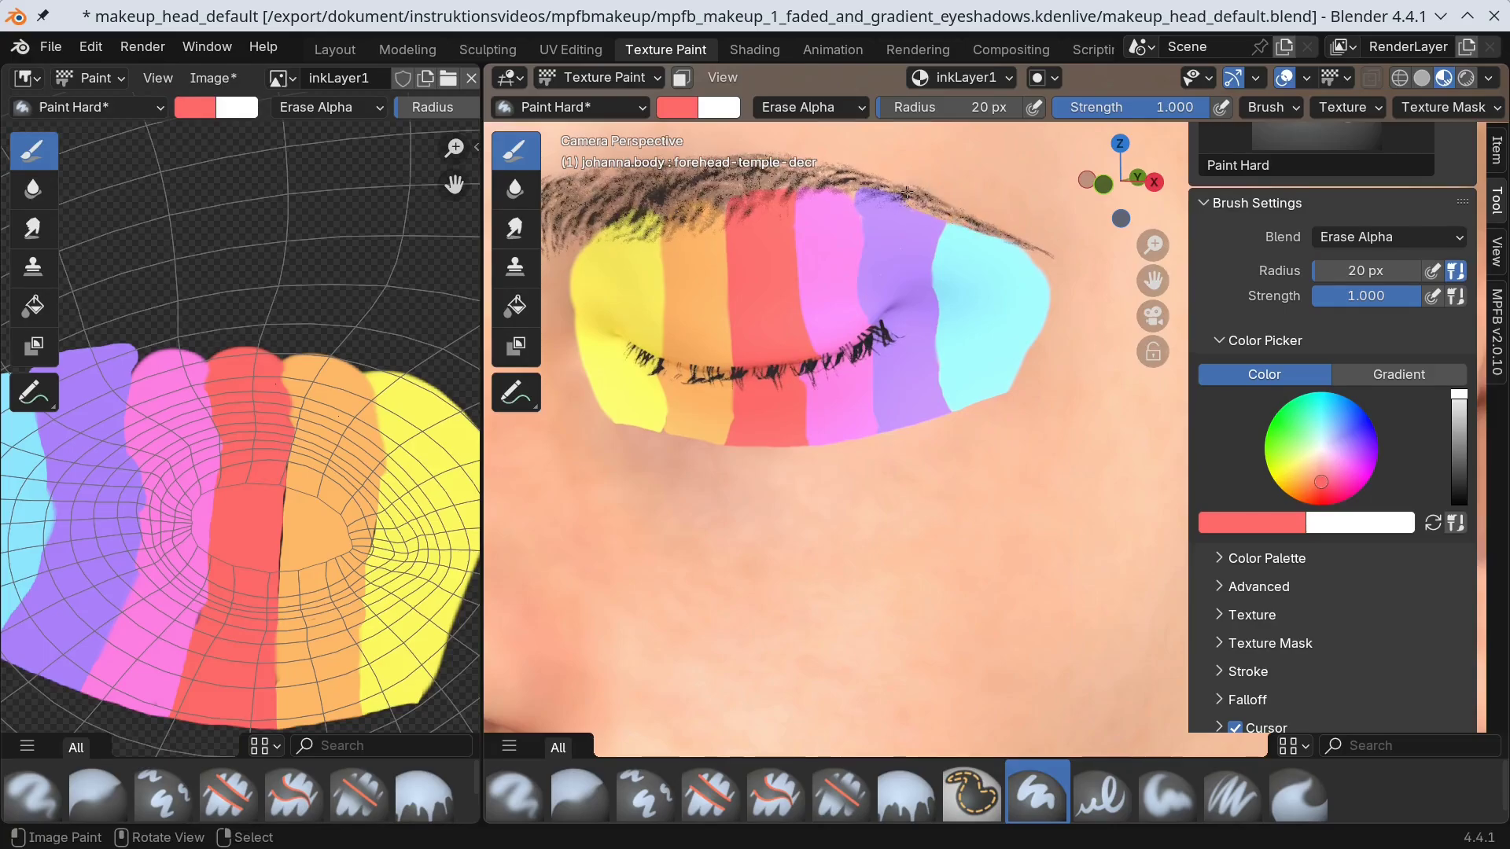
scroll(863, 440, down, 2)
scroll(864, 440, down, 2)
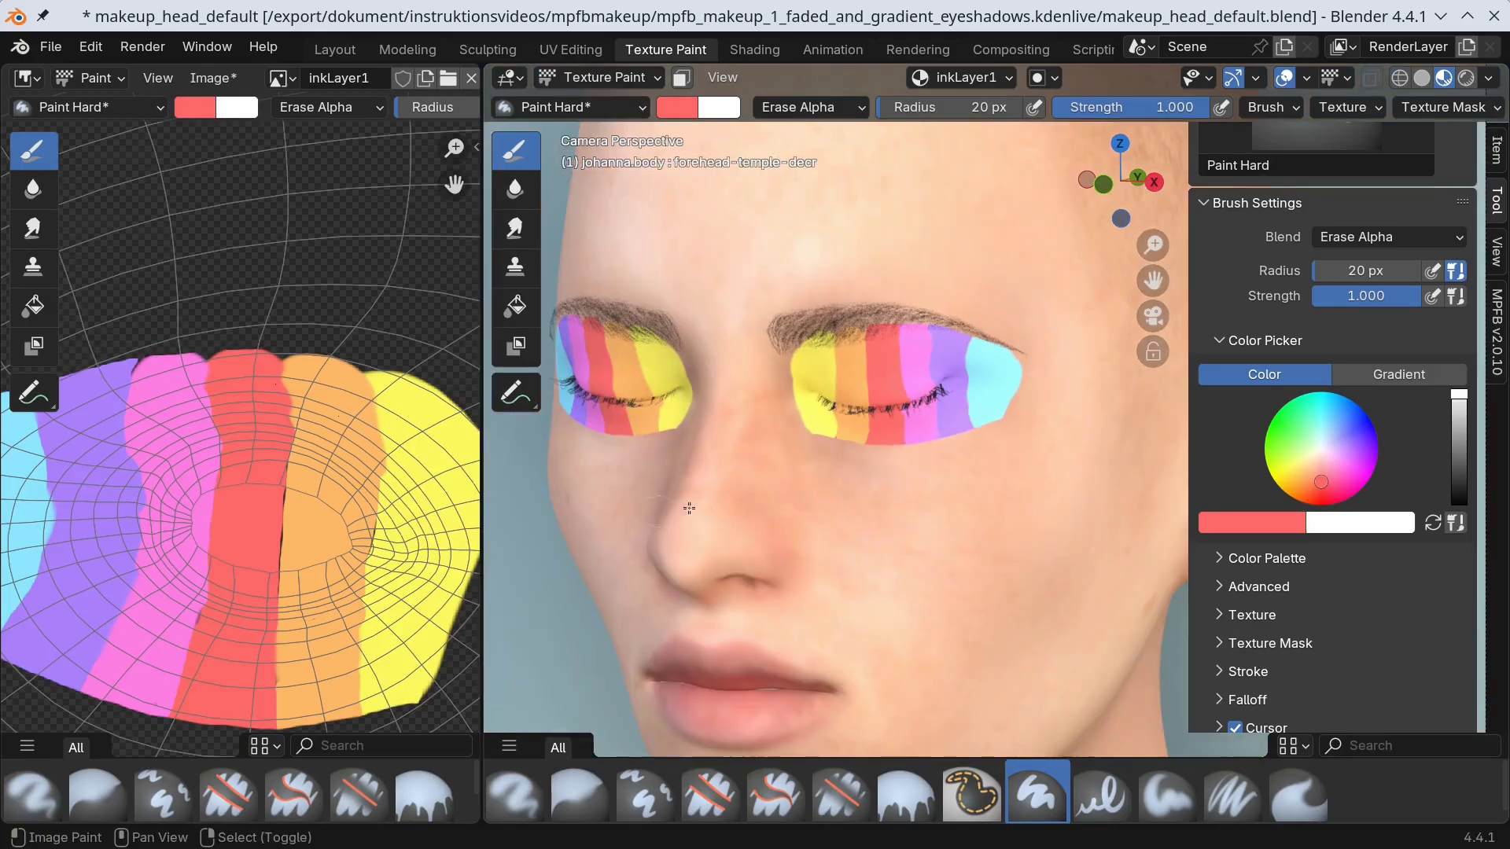
drag(686, 513, 807, 523)
scroll(971, 475, up, 4)
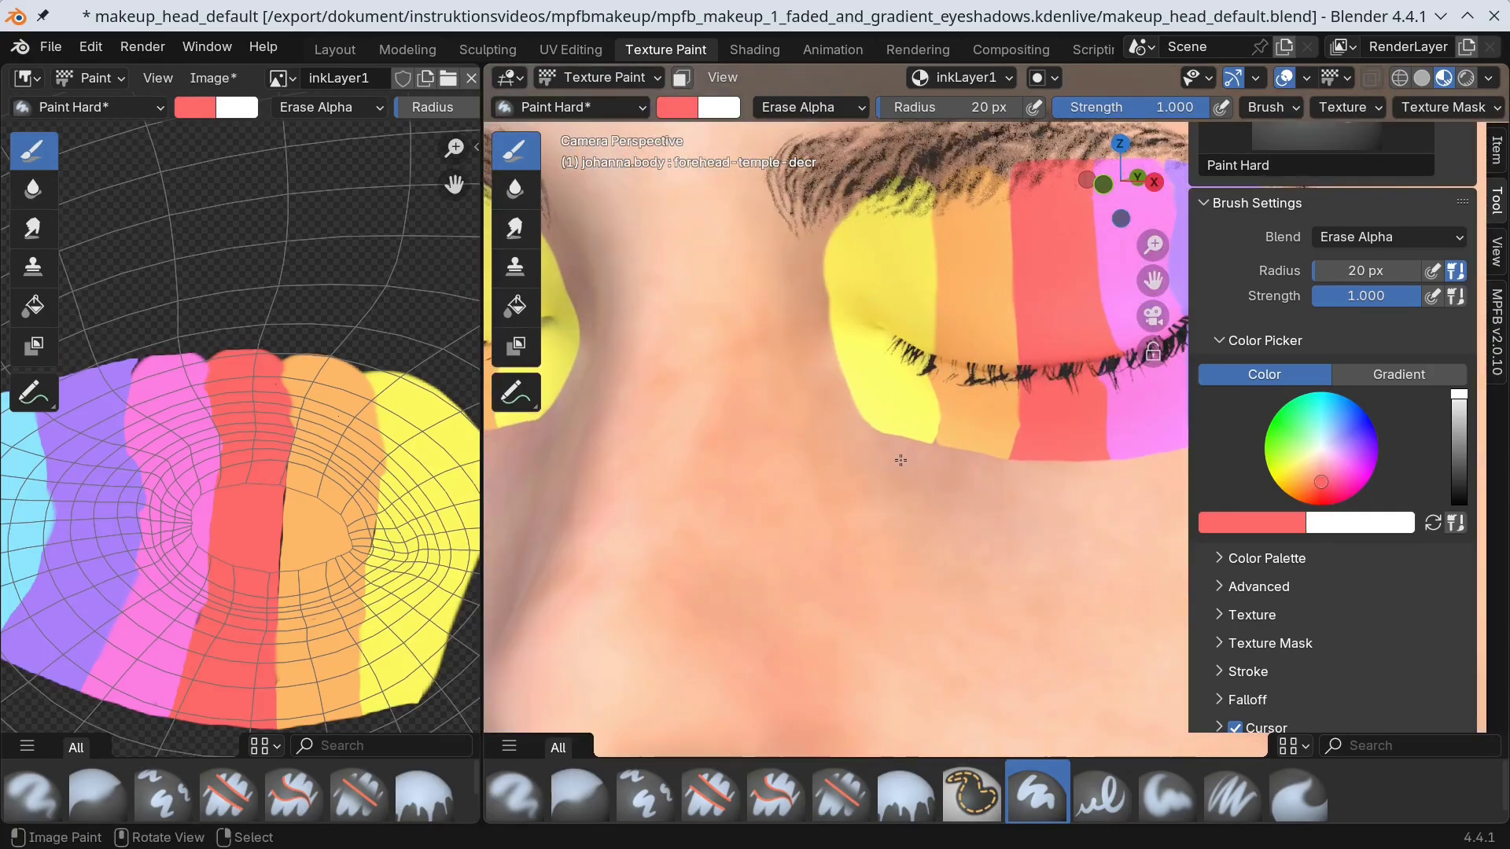
scroll(942, 521, down, 4)
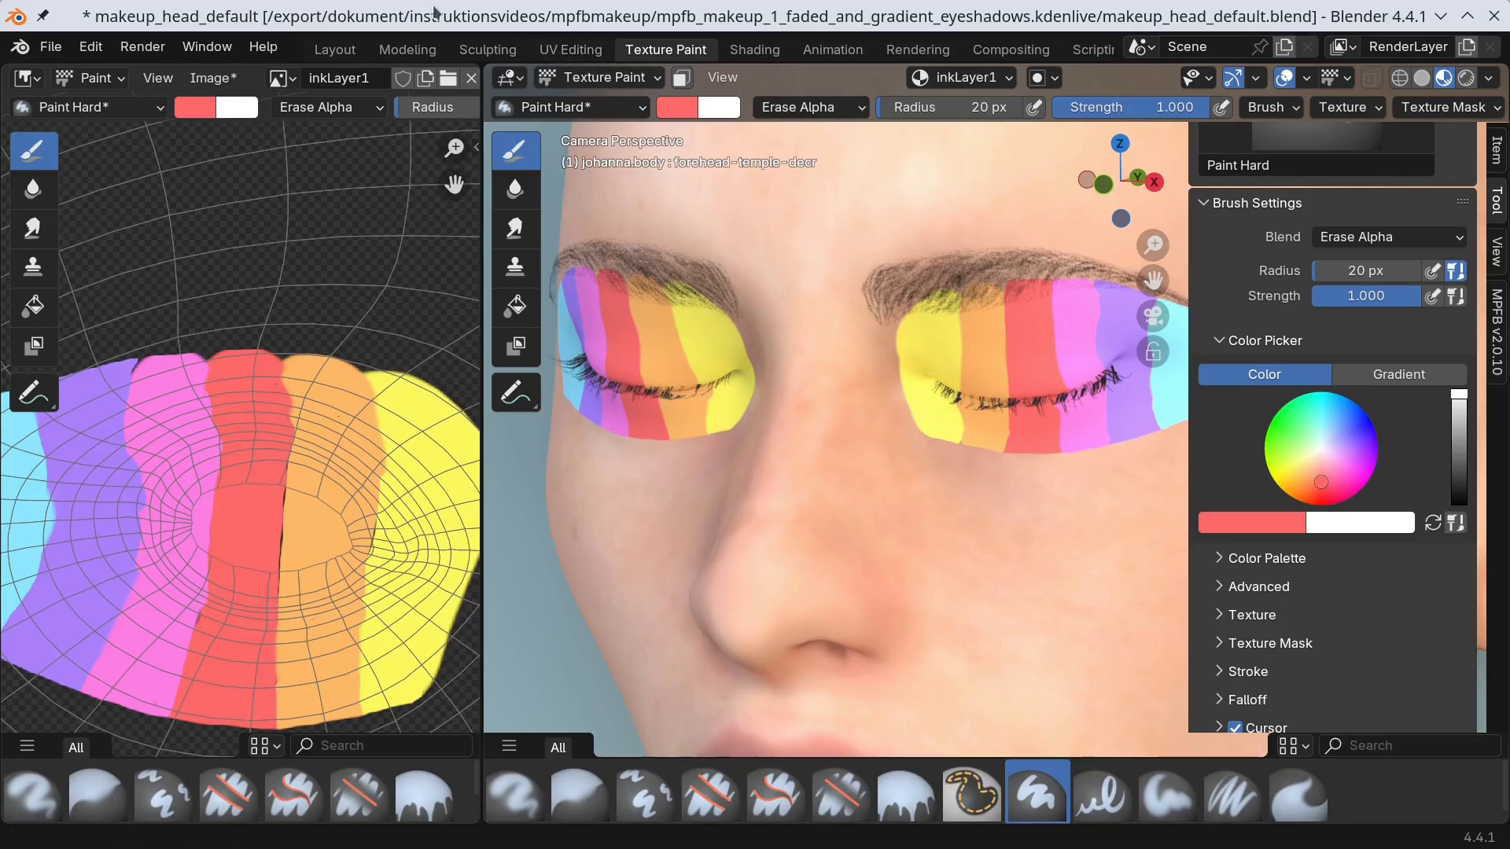
- Save the painted ink layer texture to the /tmp folder as inkLayer1.png
click(206, 77)
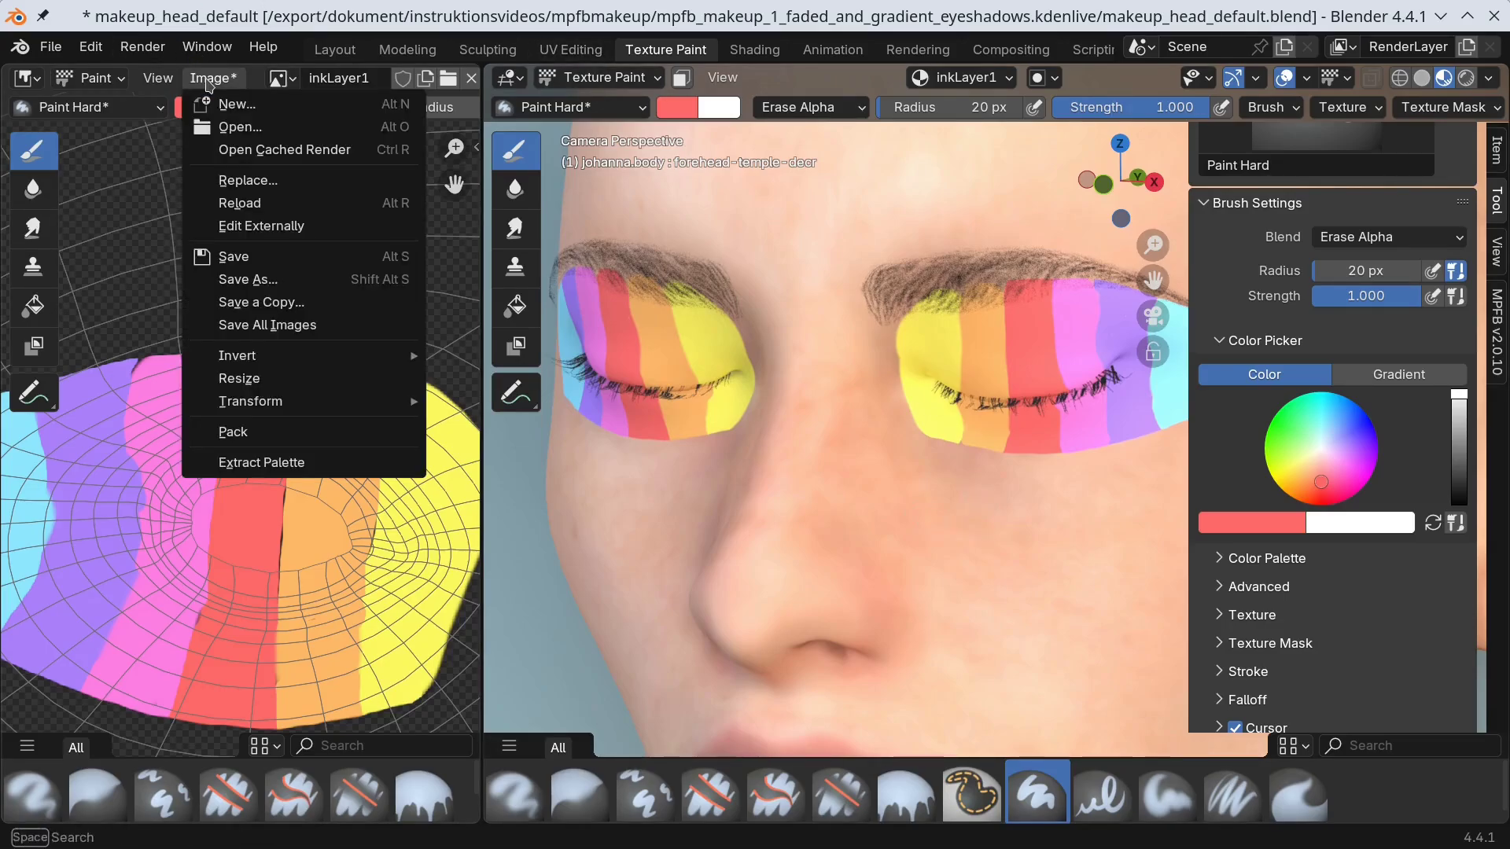
click(296, 284)
click(774, 146)
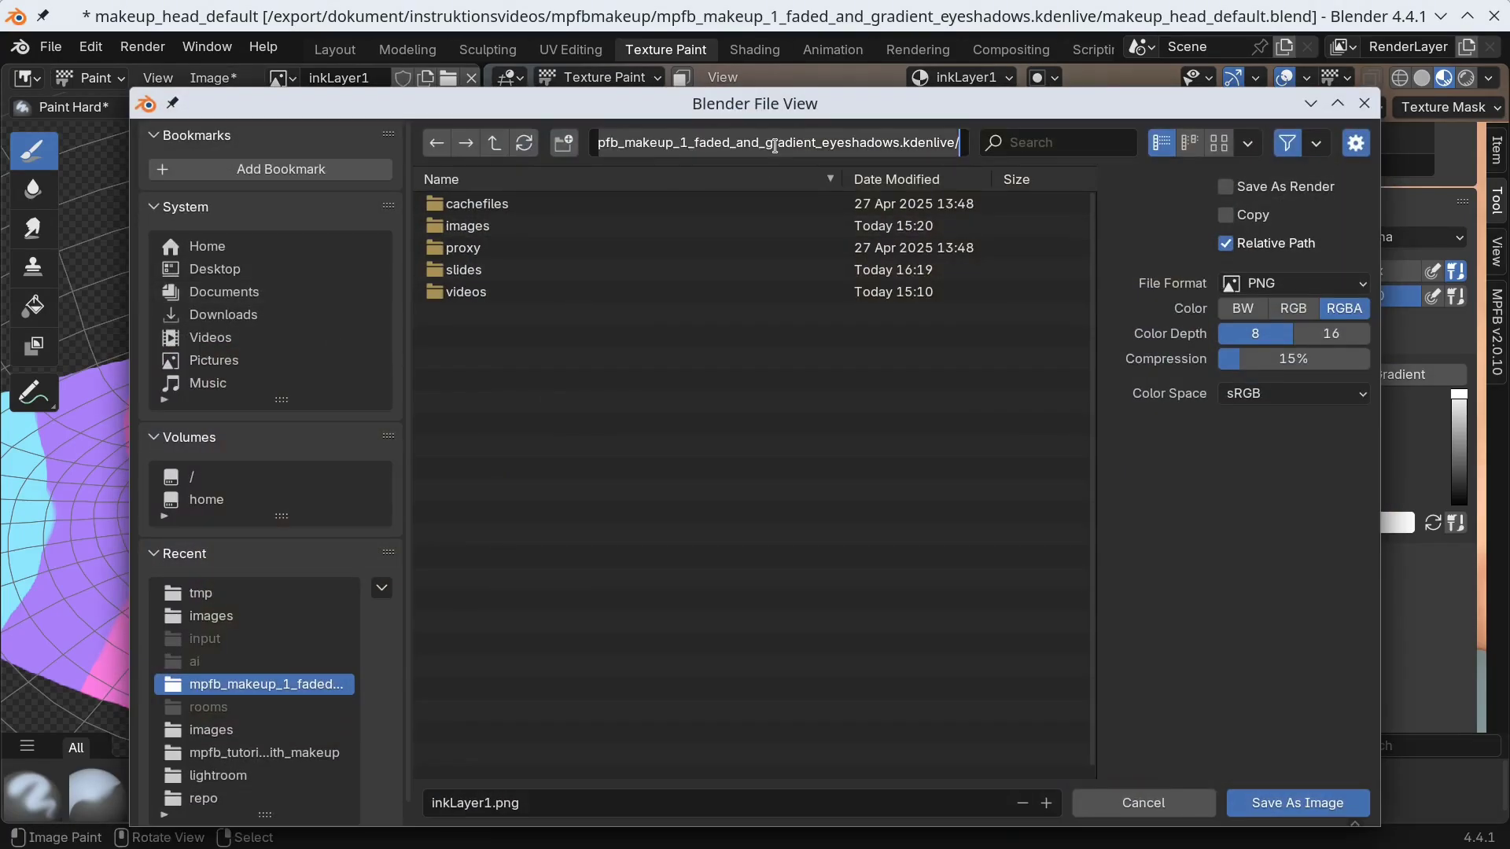
key(ctrl+a)
text(/tmp)
key(Return)
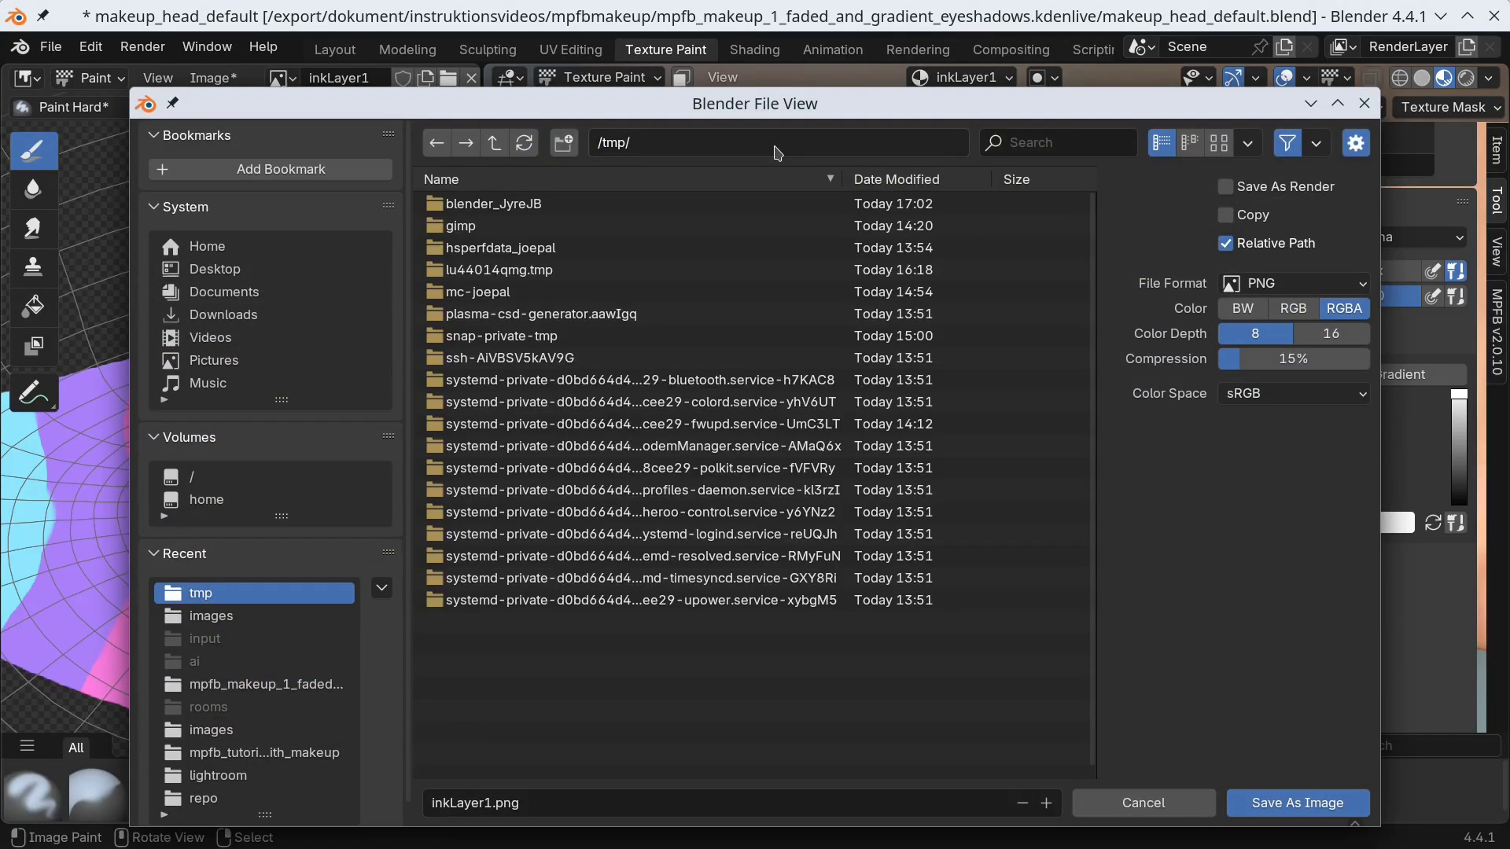
click(1293, 806)
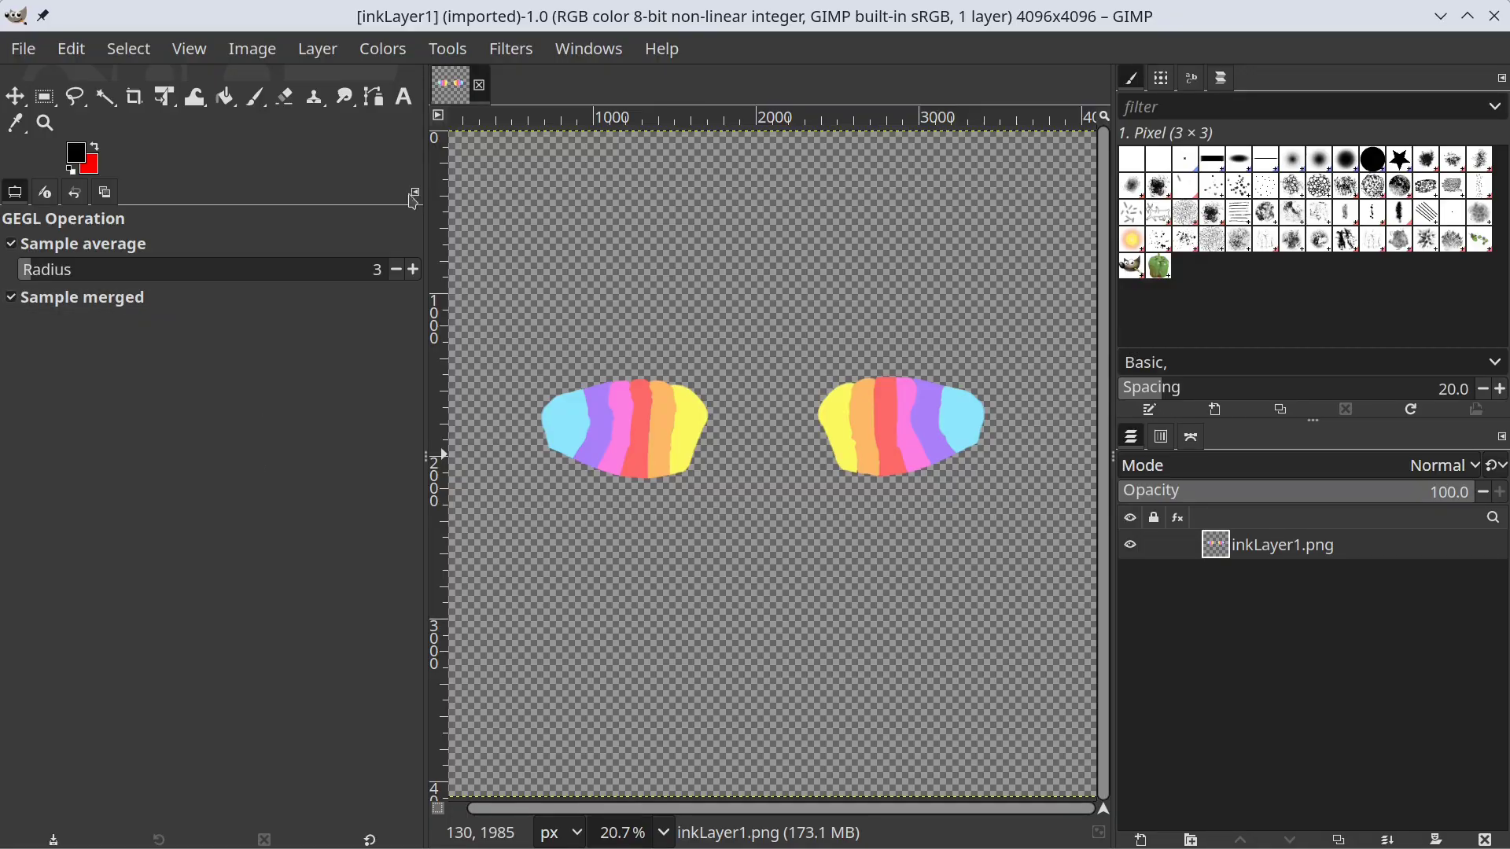
- Switch to GIMP and apply a Gaussian Blur of size 60 in X and Y to inkLayer1.png
click(512, 50)
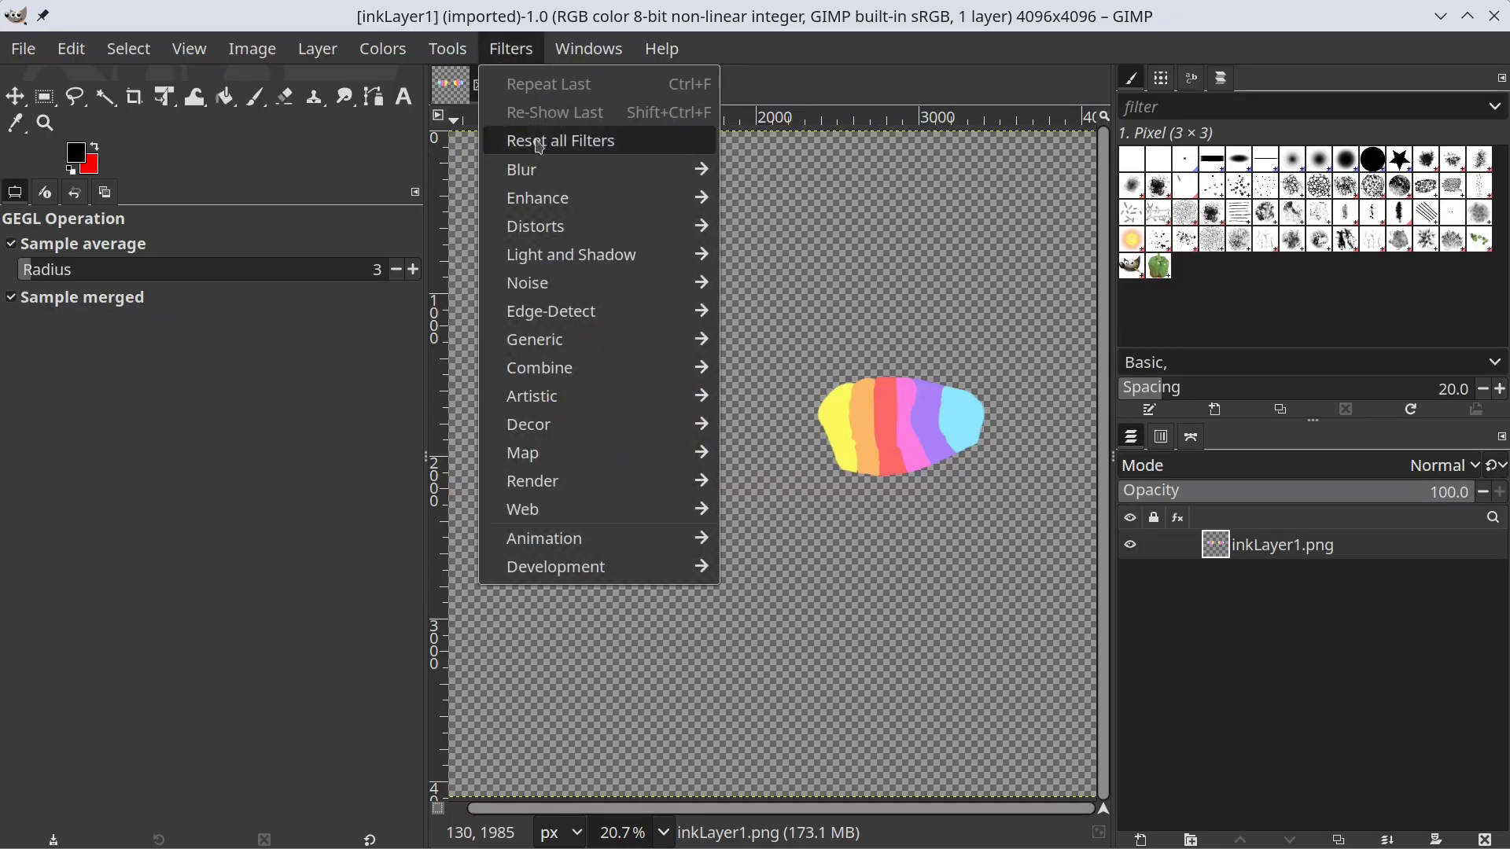
mouse_move(535, 170)
click(773, 206)
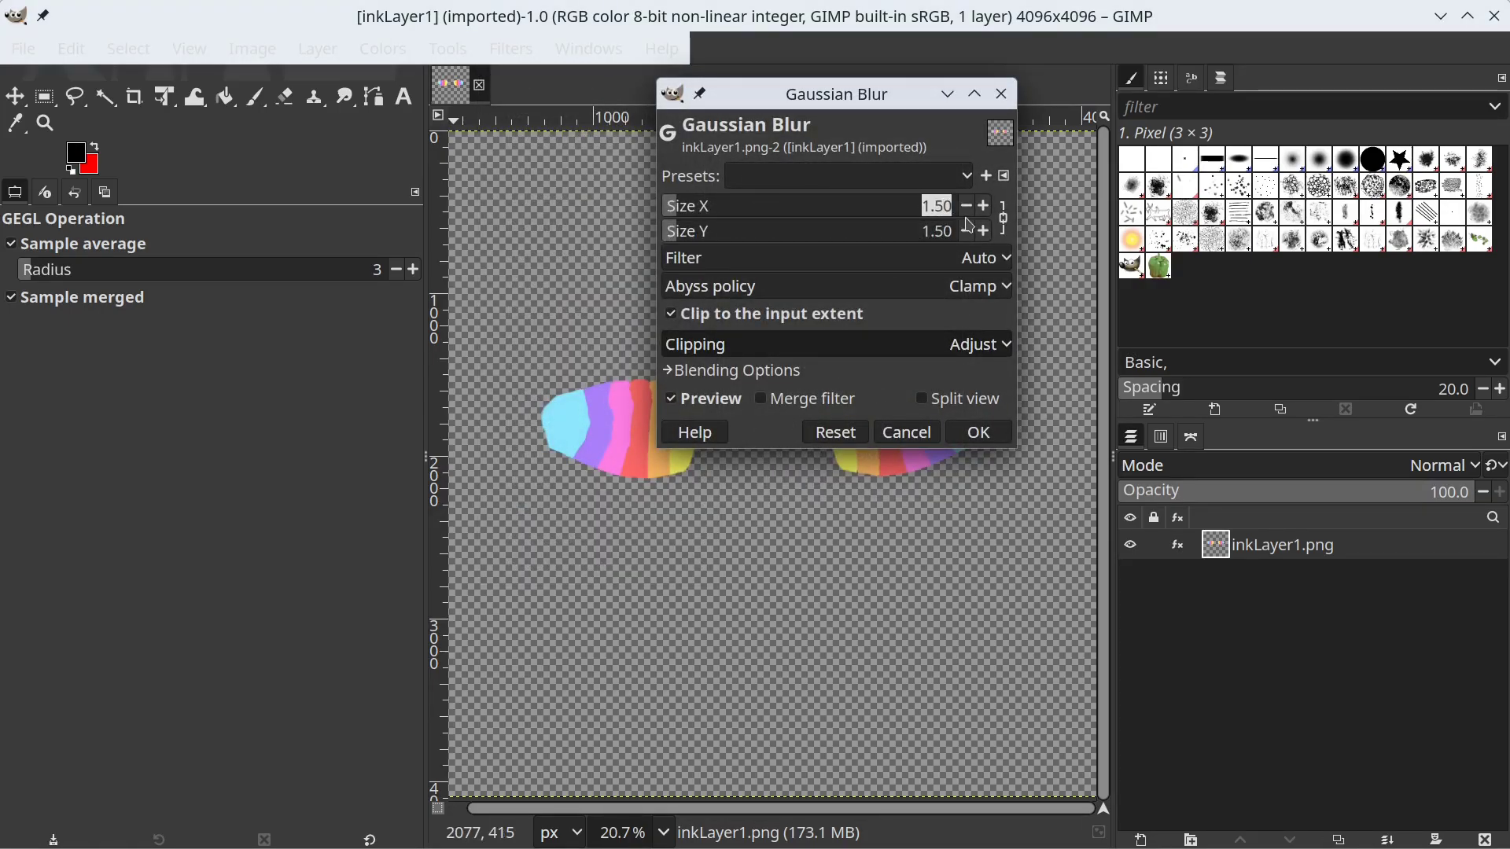
text(60)
key(Tab)
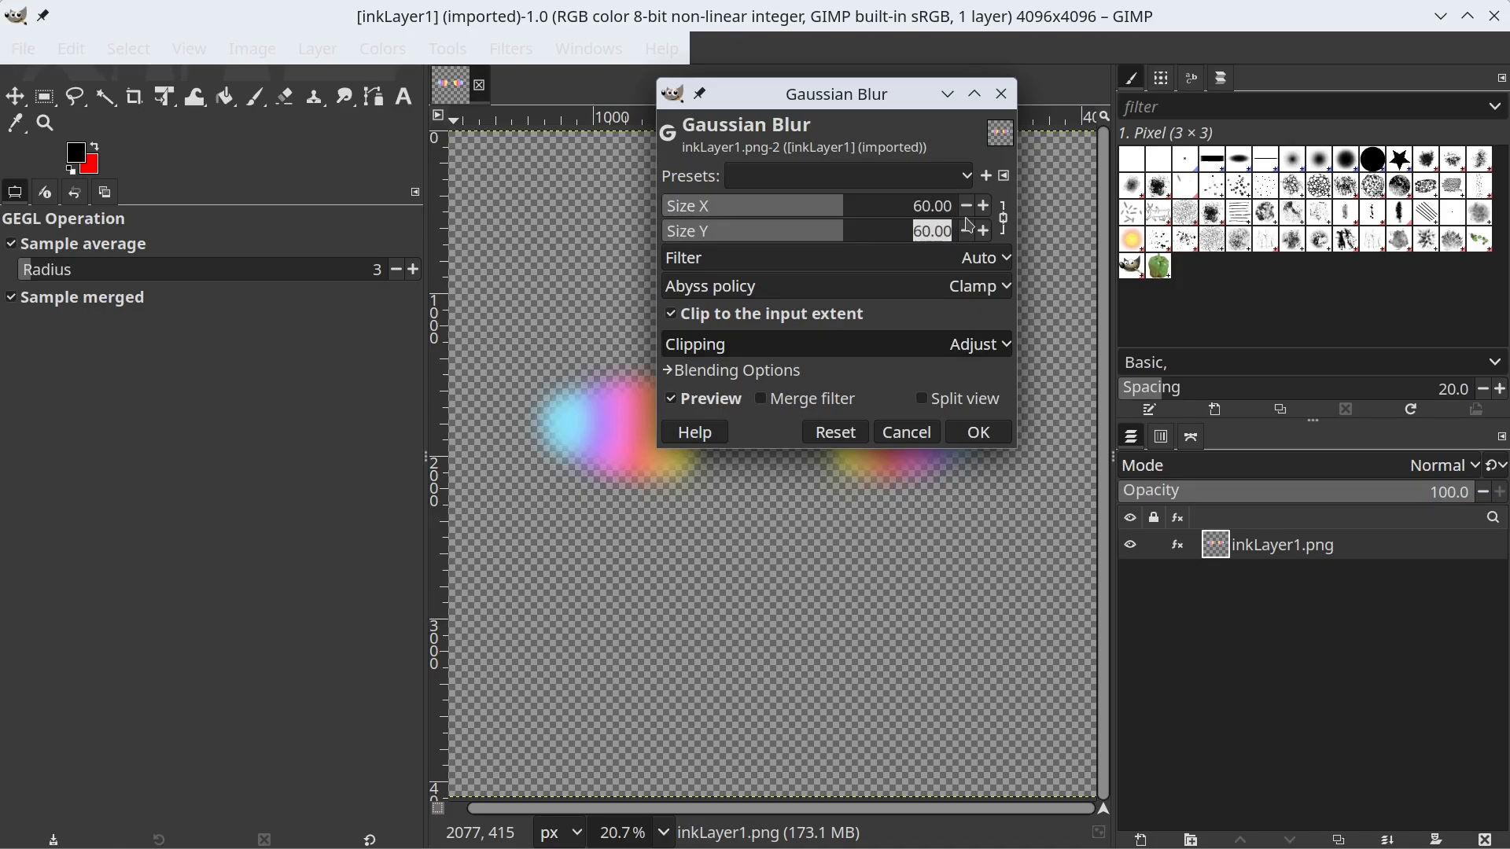
click(984, 433)
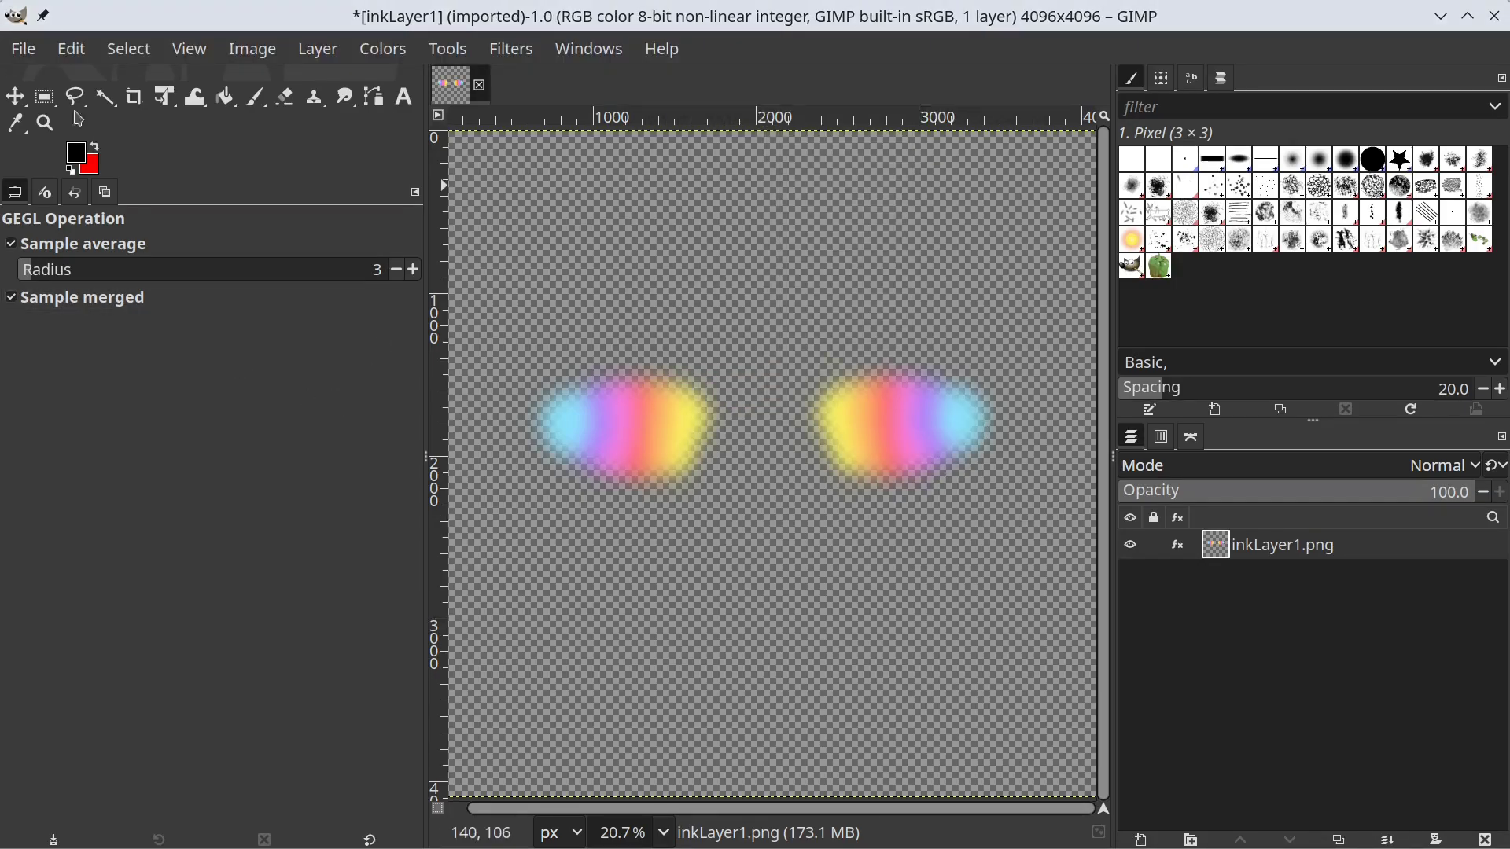
- Overwrite inkLayer1.png with the blurred image, switch to Blender and reload the texture to inspect the eyeshadow
click(23, 48)
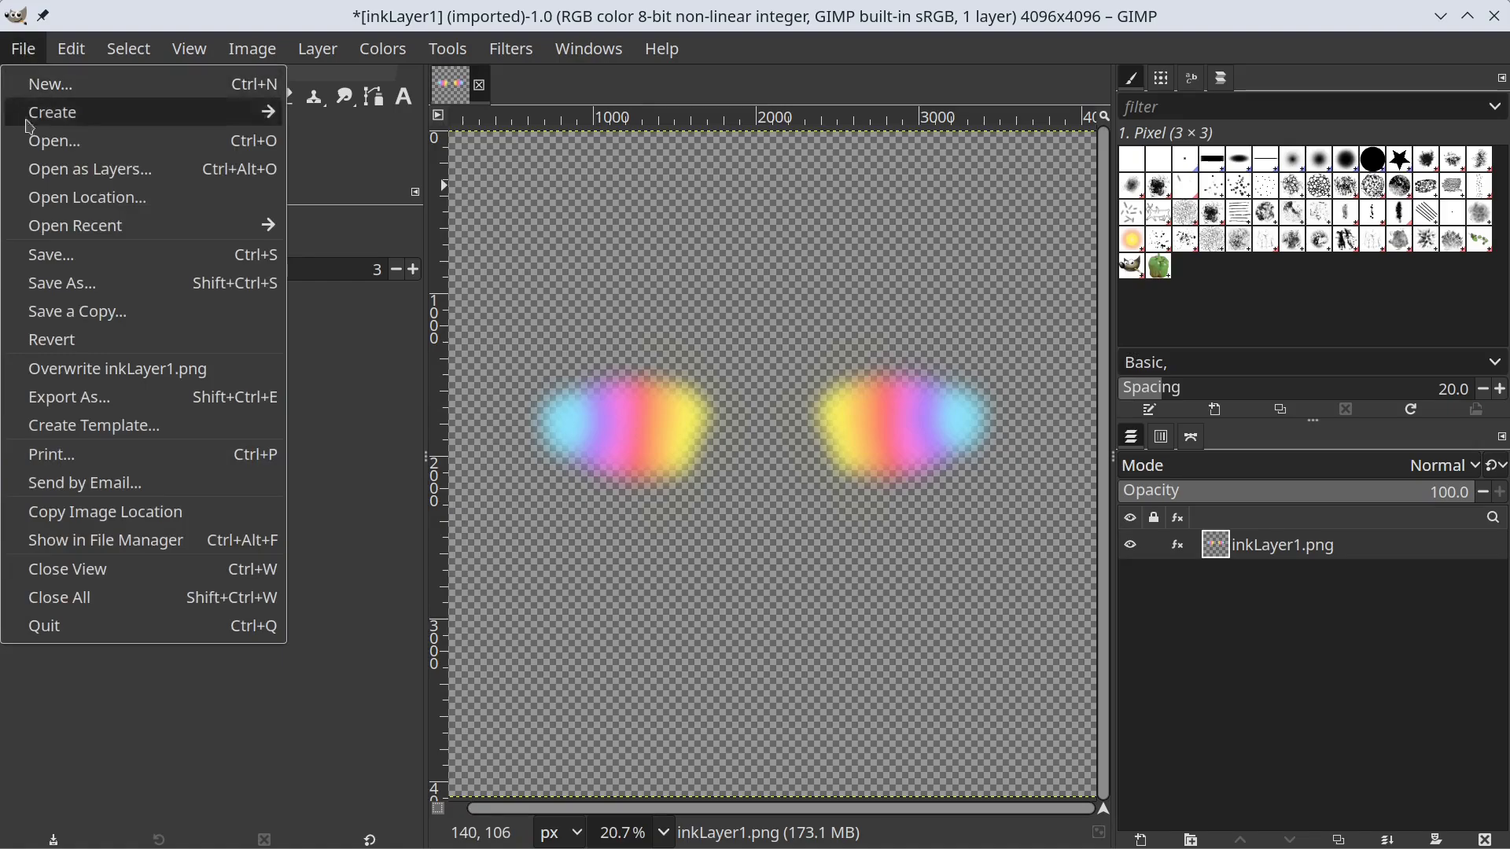
click(113, 375)
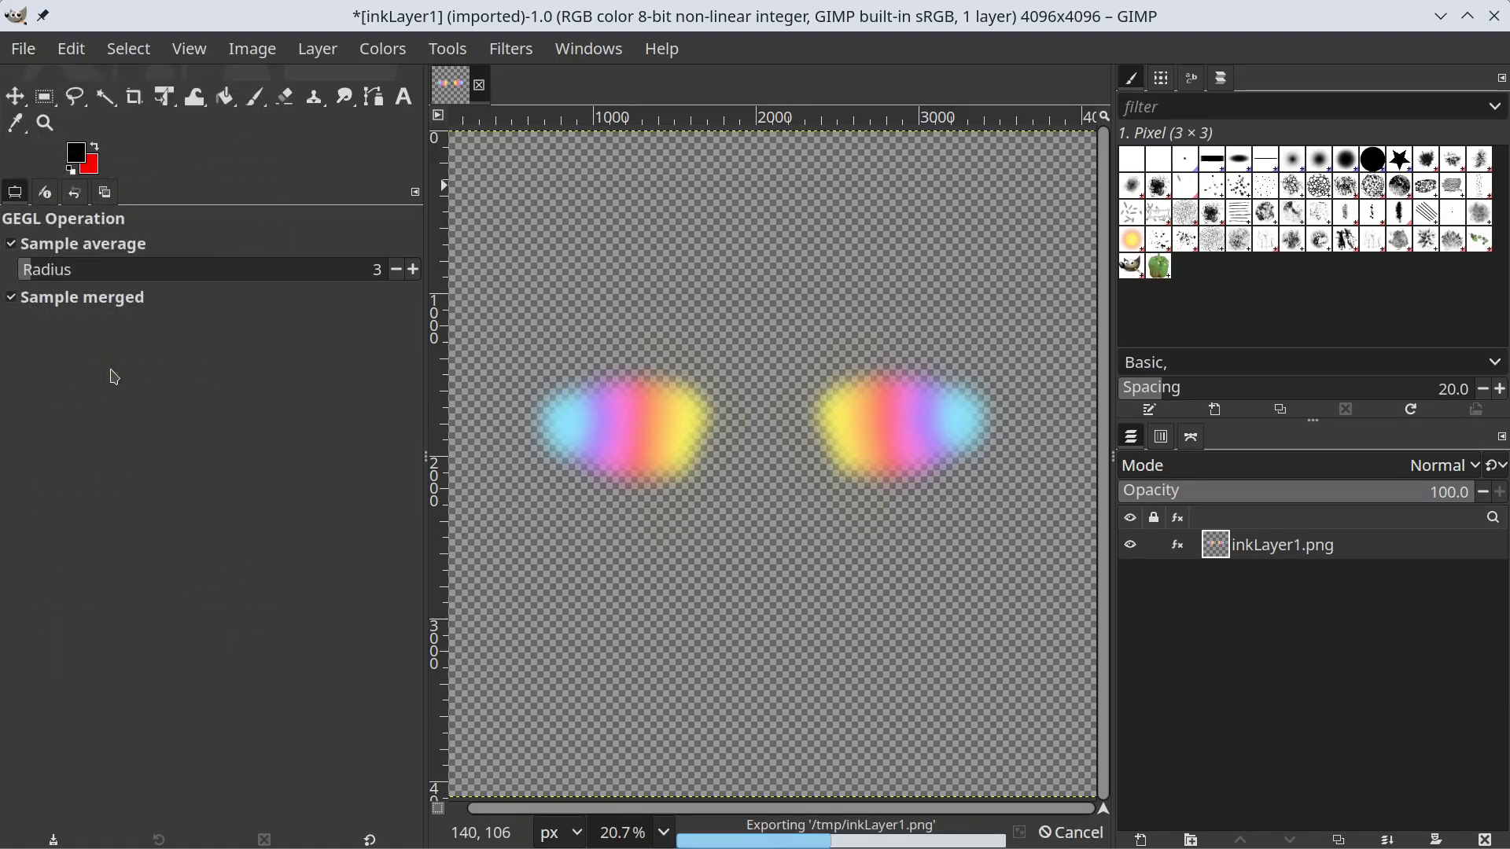
key(alt+Tab)
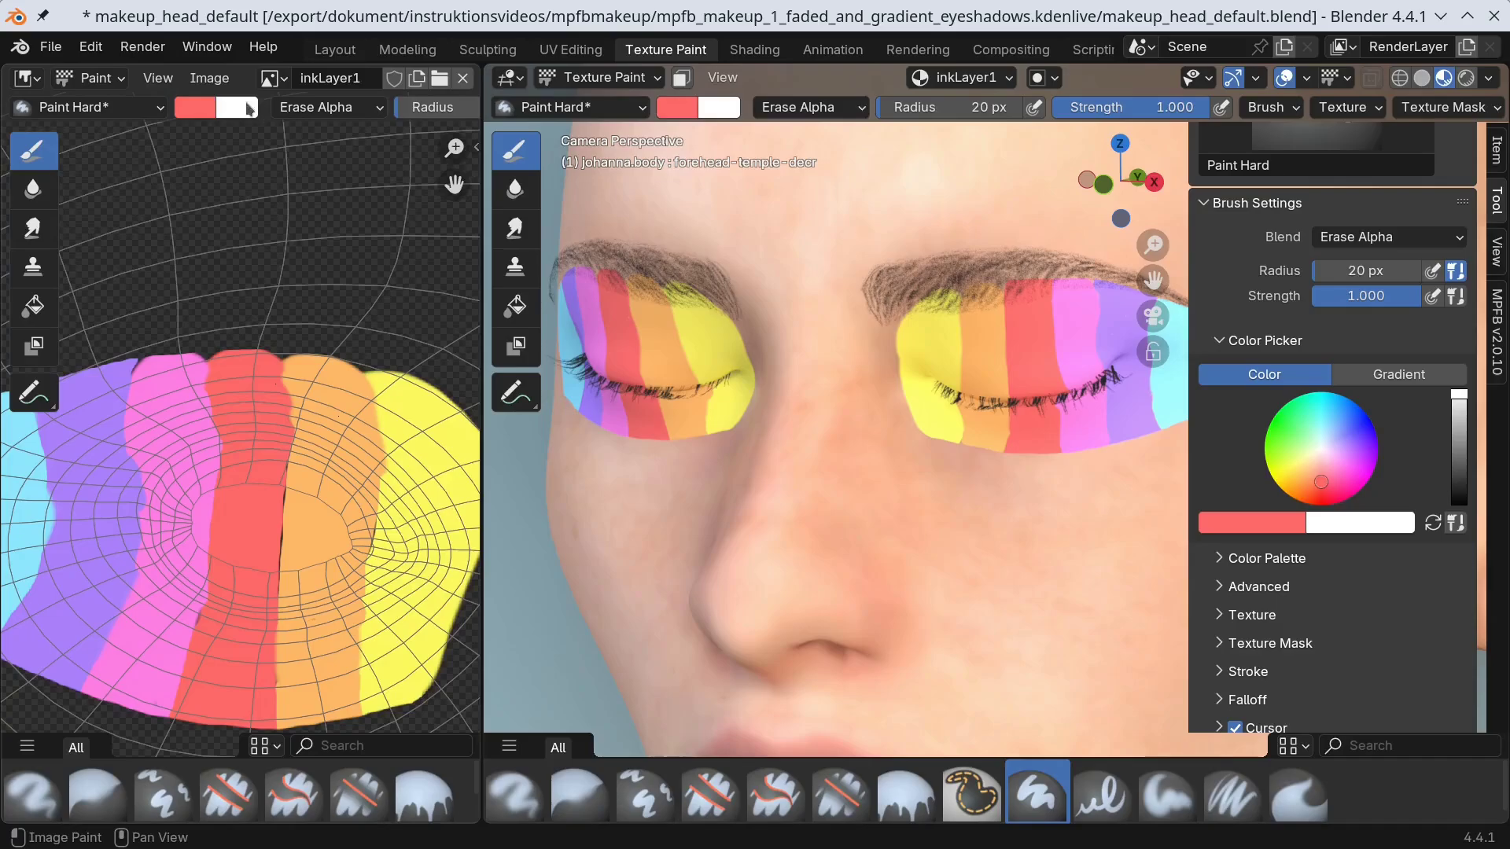
click(209, 77)
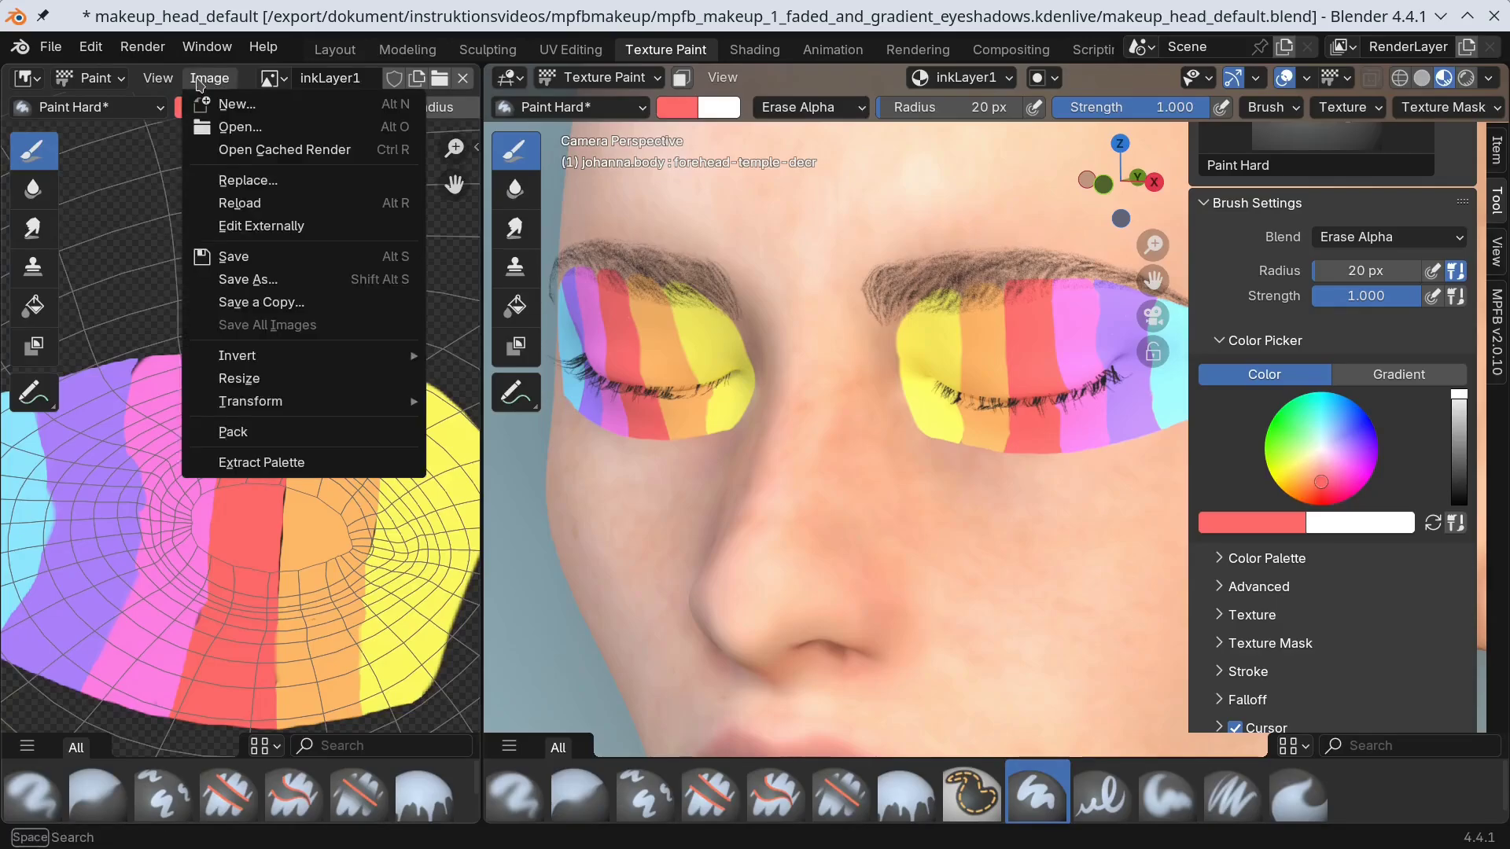
click(253, 204)
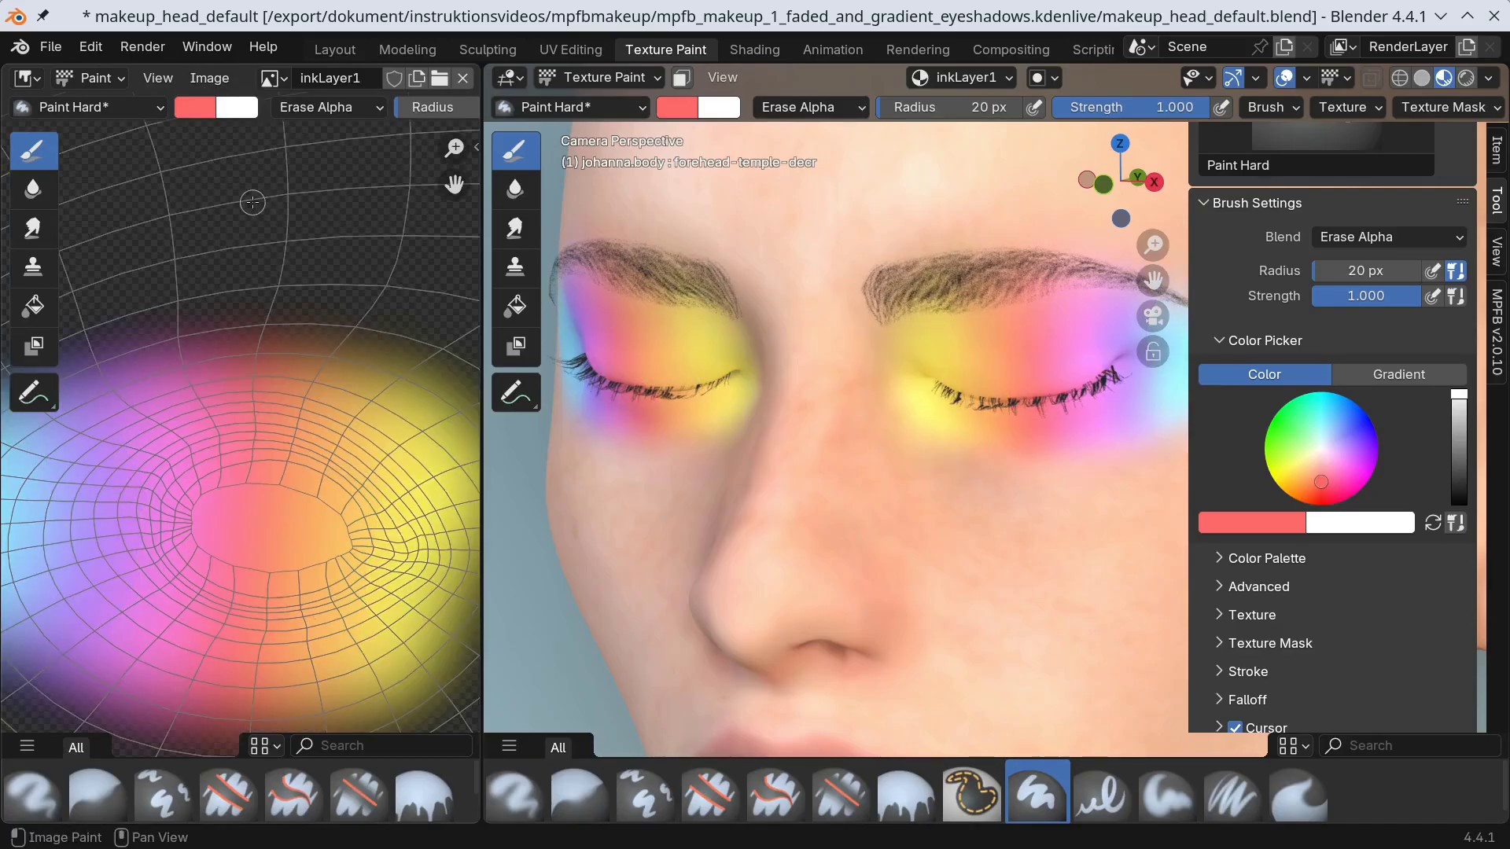
scroll(990, 352, down, 1)
drag(991, 352, 836, 335)
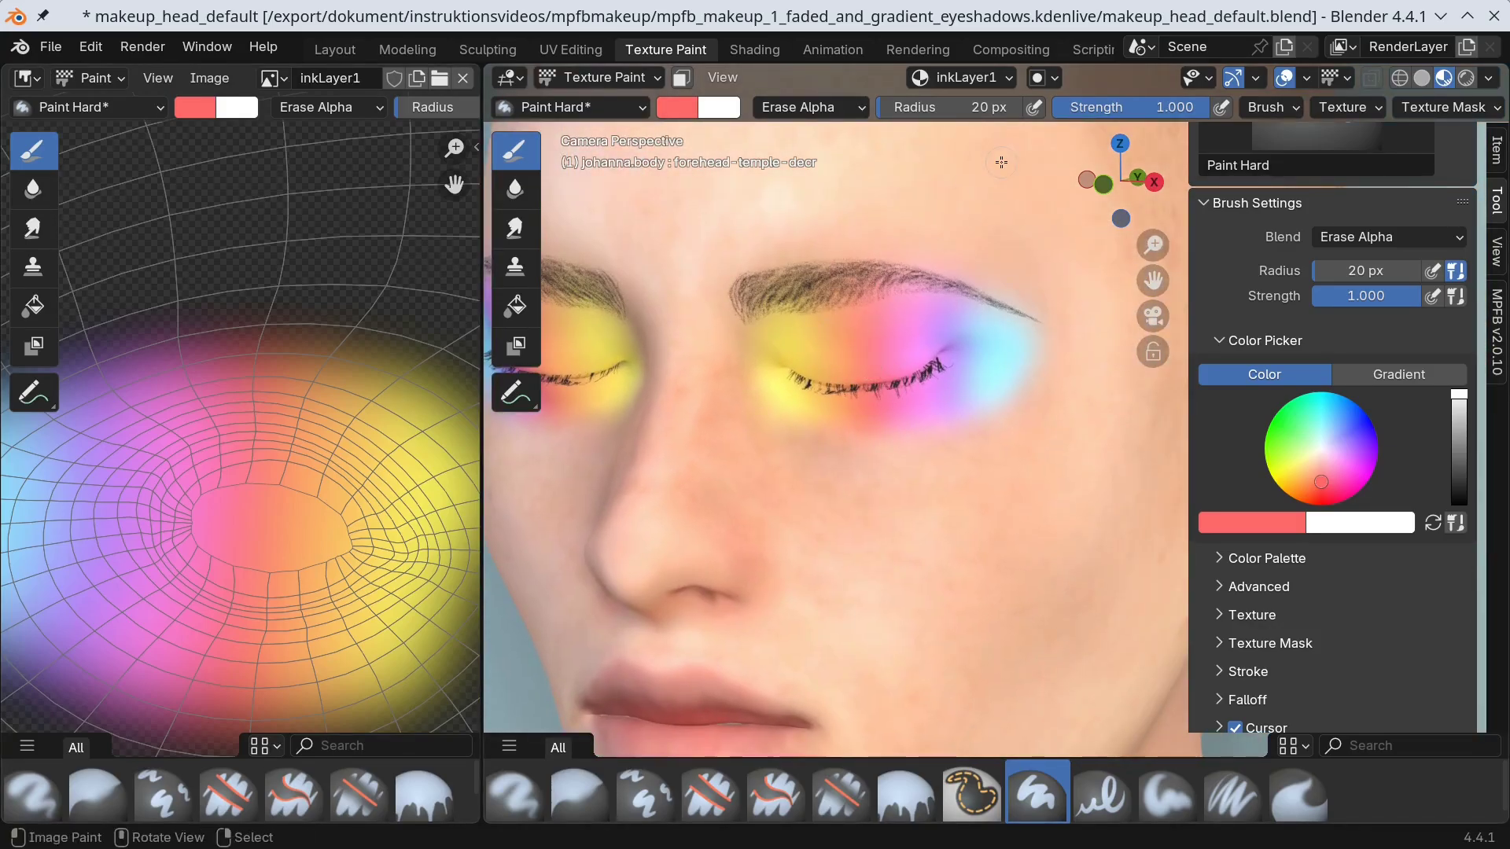
- Undo the blur in GIMP, overwrite inkLayer1.png with the unblurred stripes and reload the texture in Blender
key(alt+Tab)
key(ctrl+z)
click(24, 49)
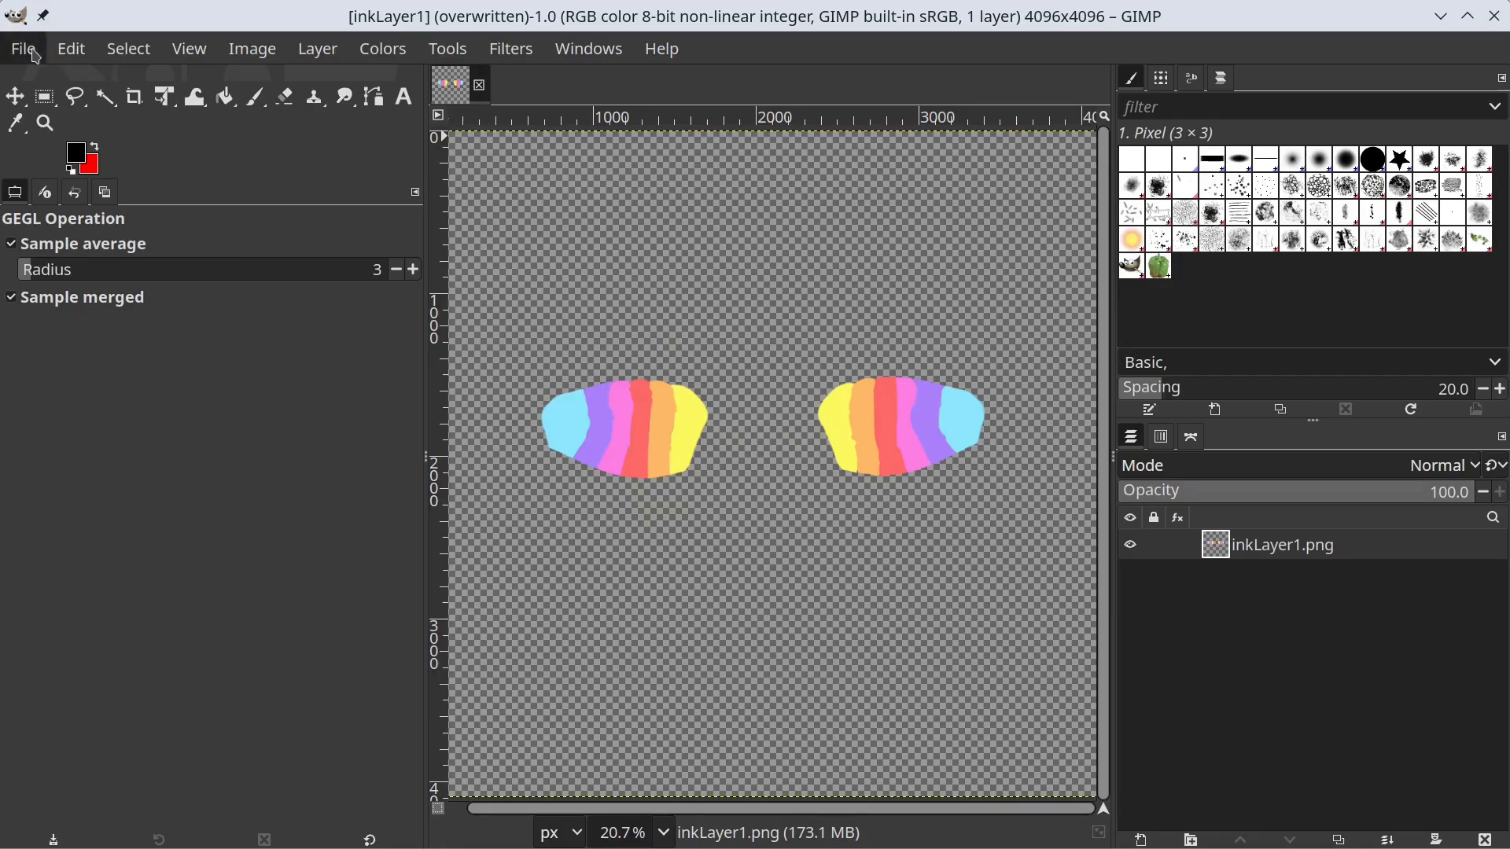
click(125, 375)
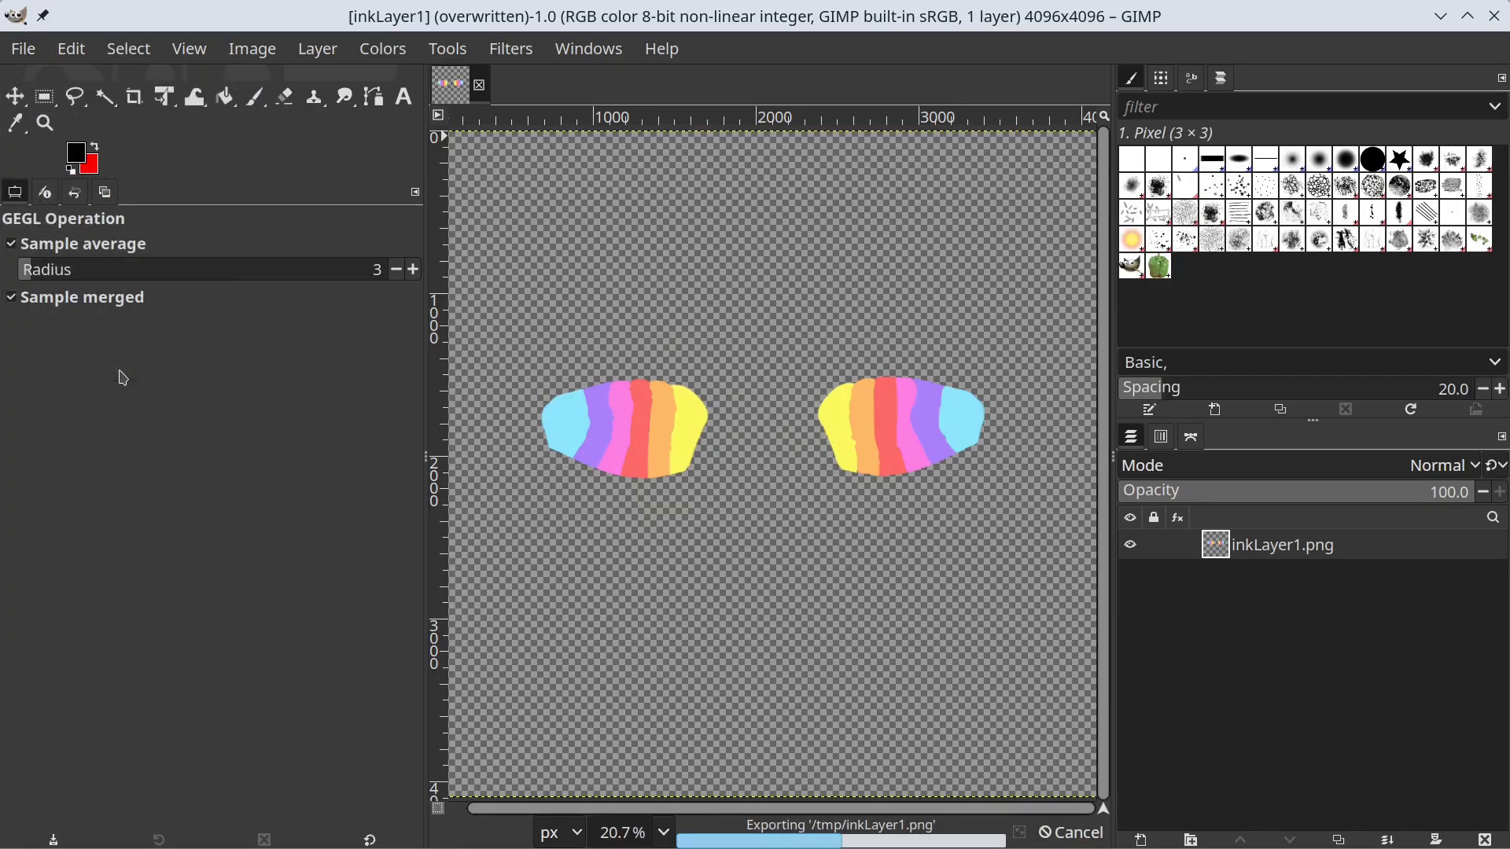
key(alt+Tab)
click(209, 77)
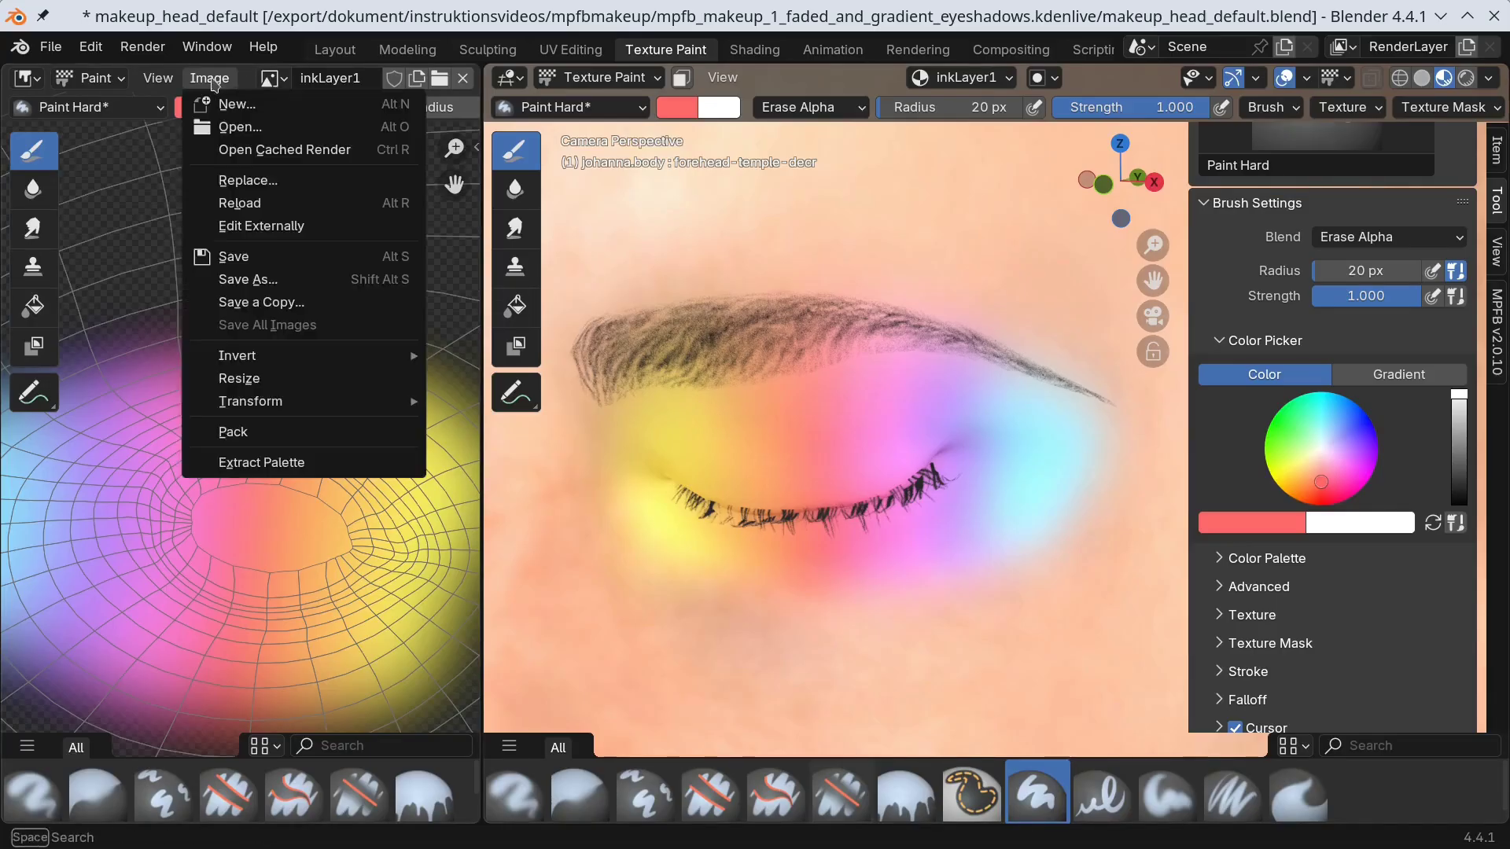
click(238, 207)
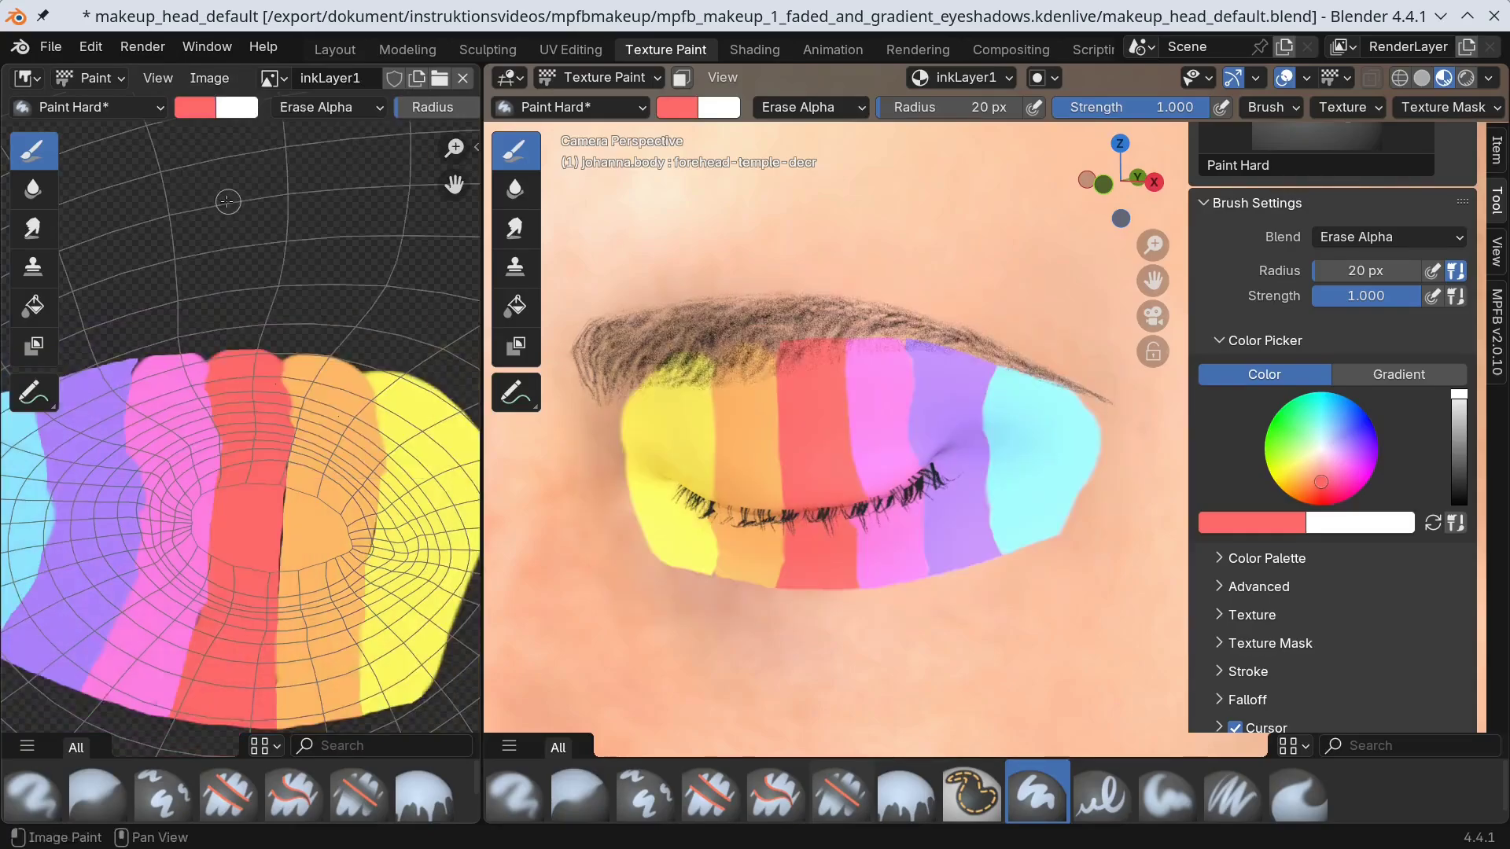
- Erase the eyeshadow's outer lower edge into a pointed shape and extend the yellow stripe's inner edge with sampled yellow, restoring the Erase Alpha blend
drag(1027, 363, 1099, 401)
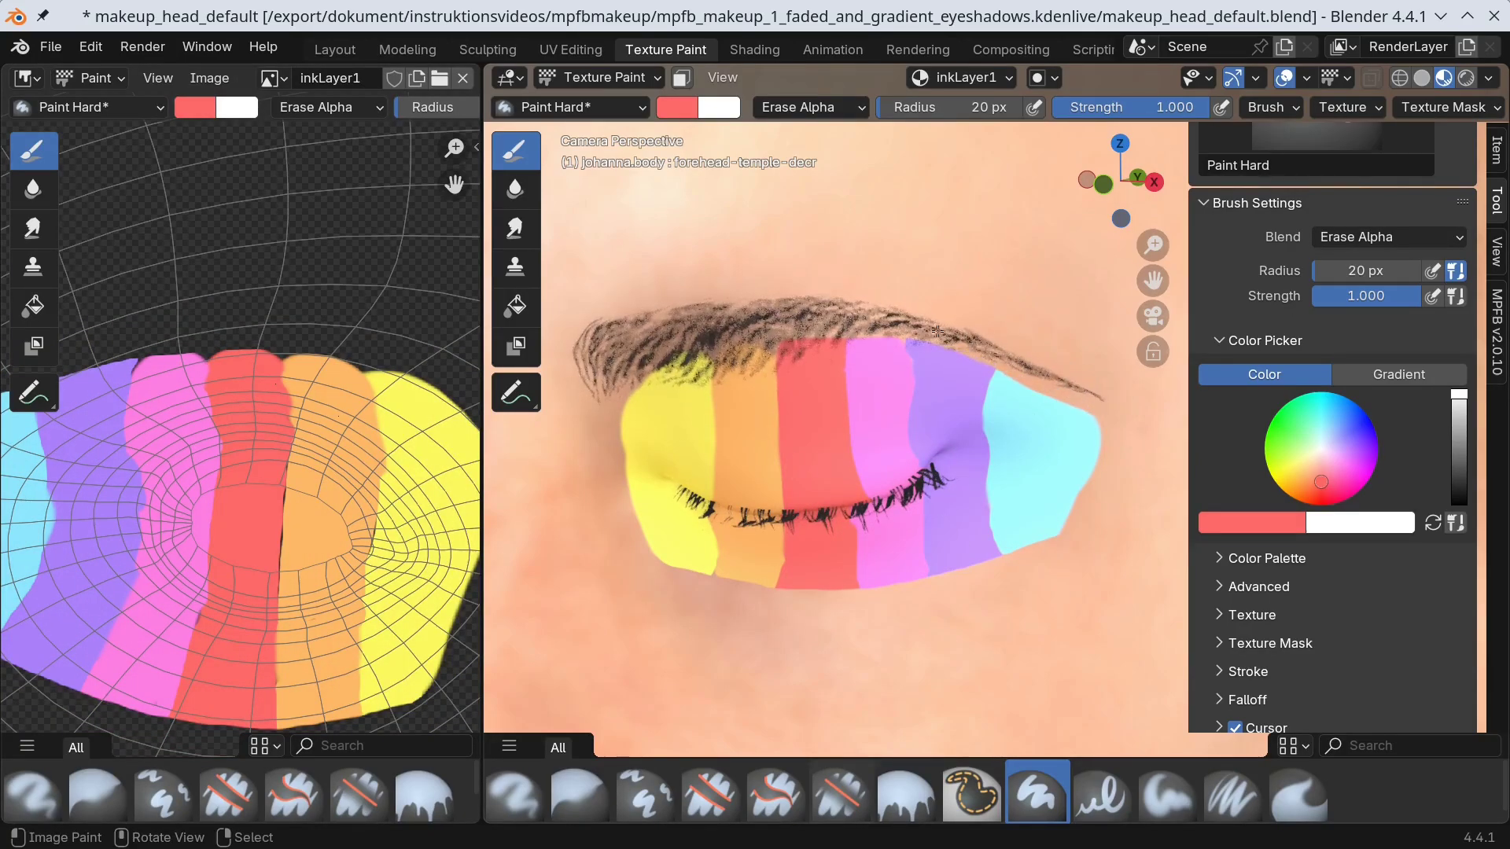
mouse_move(879, 596)
mouse_down()
mouse_move(1107, 481)
mouse_move(967, 553)
mouse_move(1111, 452)
mouse_up()
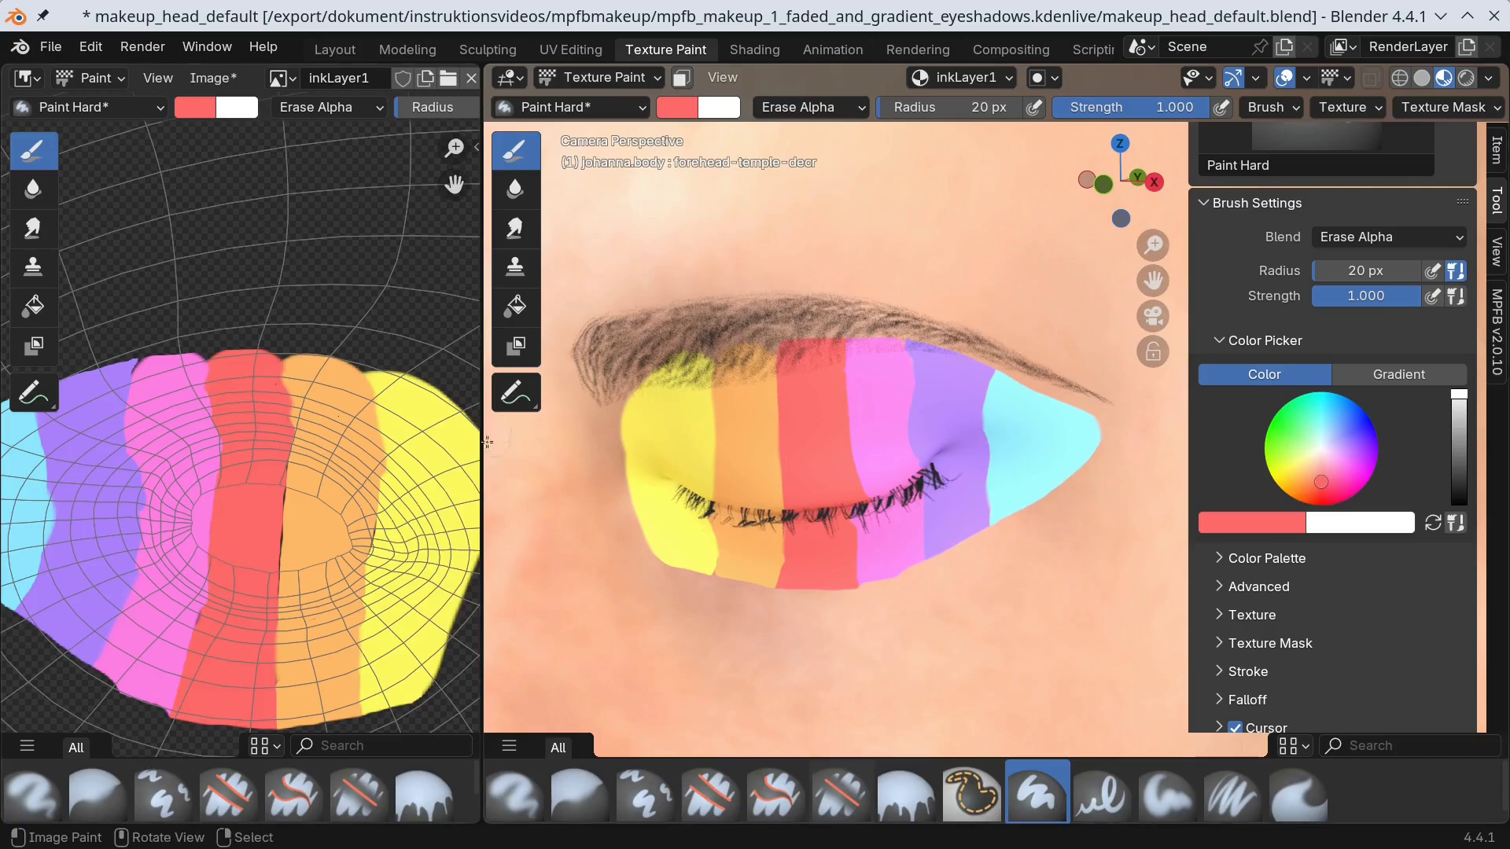
click(1251, 522)
click(1289, 495)
click(432, 454)
mouse_move(635, 387)
mouse_down()
mouse_move(621, 429)
mouse_move(685, 560)
mouse_move(826, 604)
mouse_up()
click(1387, 236)
click(1215, 285)
click(1387, 237)
click(1369, 542)
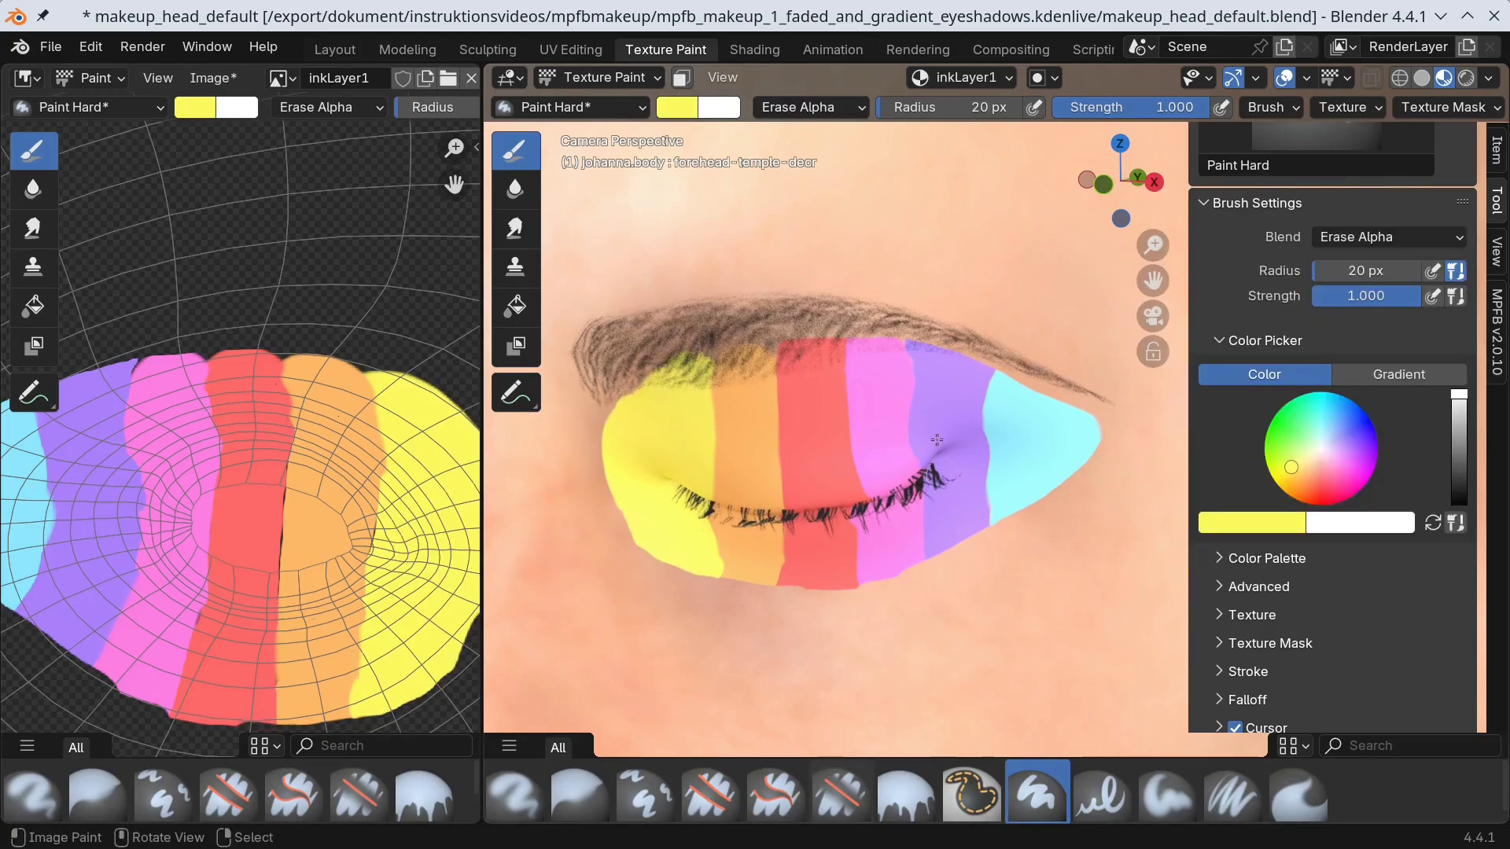
- Save the reshaped texture, switch to GIMP and apply a Gaussian Blur of size 80 in X and Y to inkLayer1.png
click(215, 79)
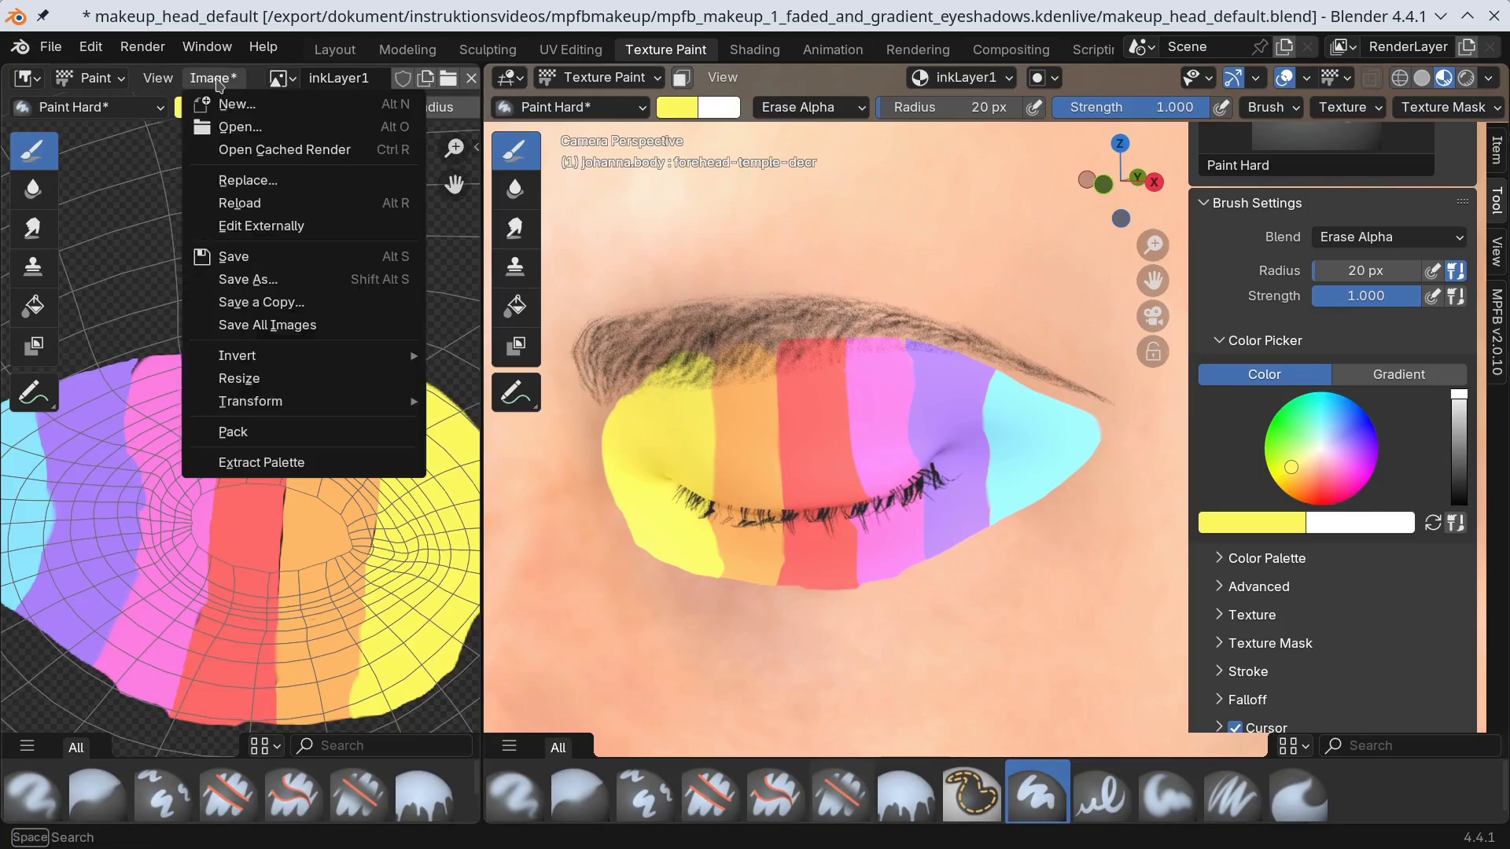
click(269, 258)
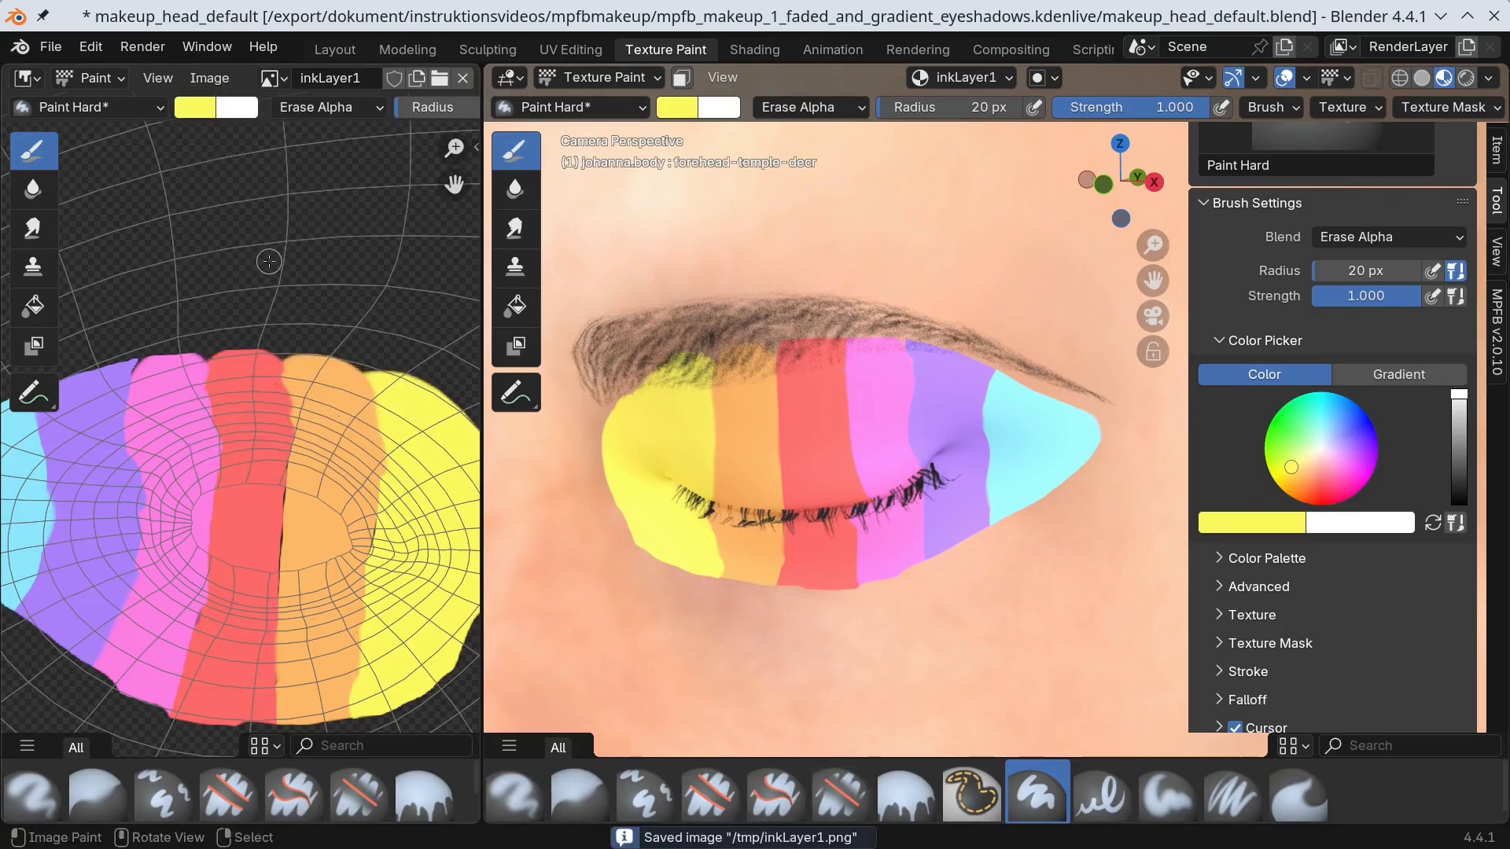
key(alt+Tab)
click(496, 49)
mouse_move(532, 171)
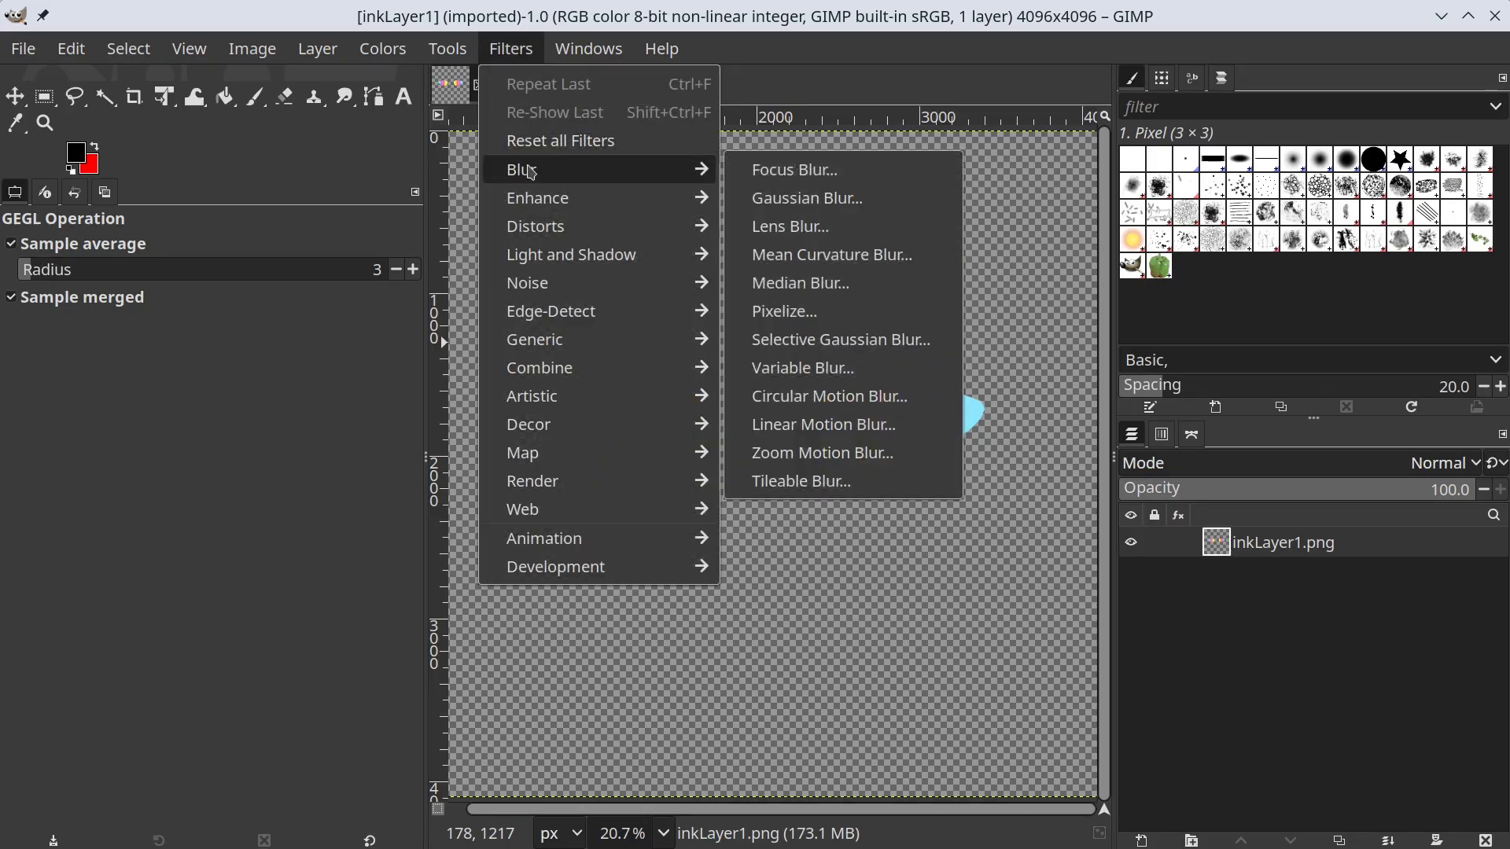
click(807, 199)
double_click(935, 206)
text(80)
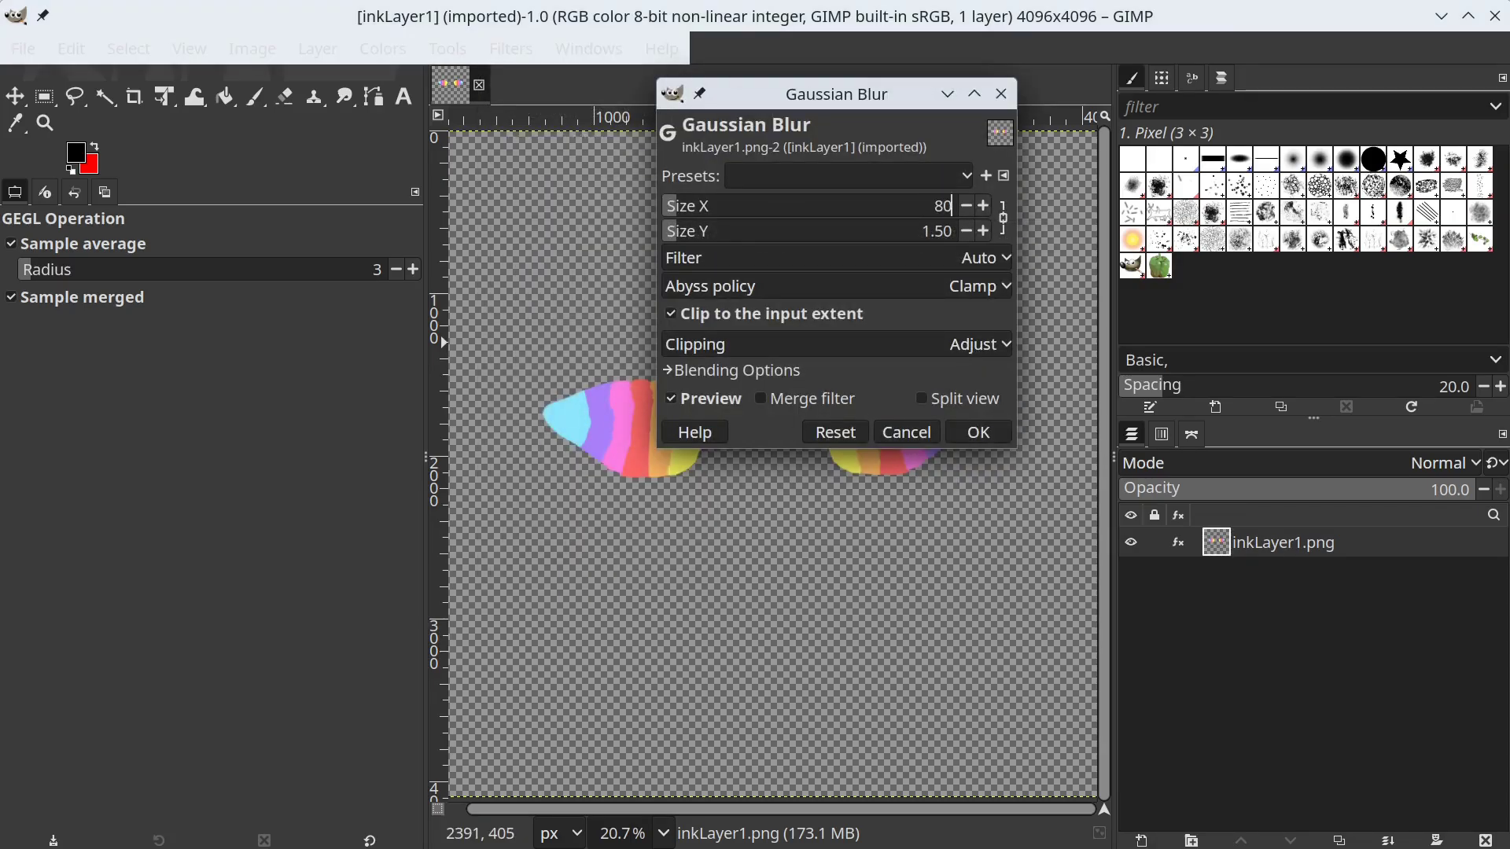
key(Tab)
click(977, 432)
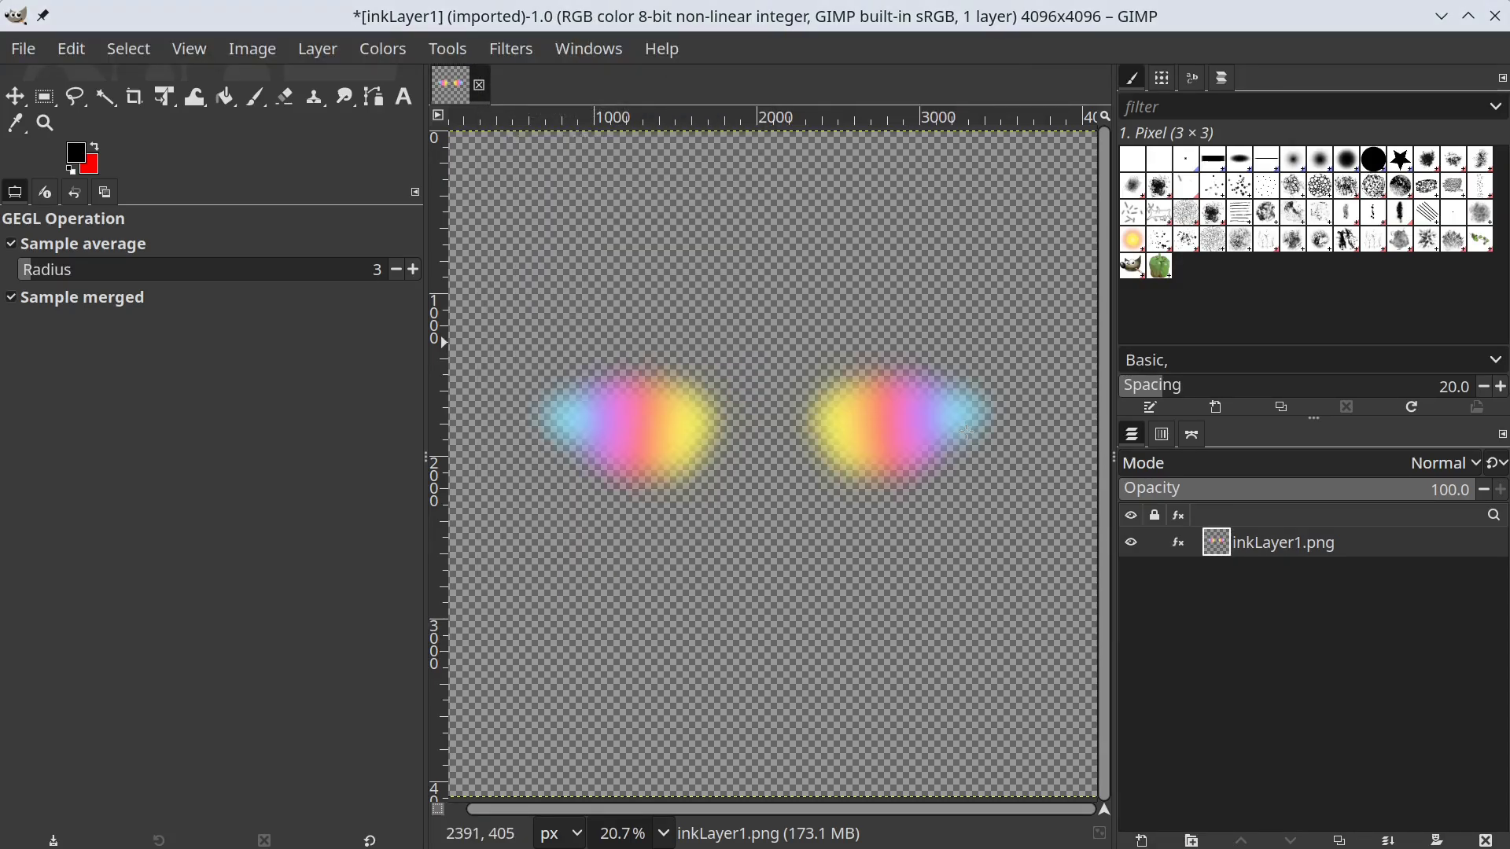
- Overwrite inkLayer1.png with the blurred version, switch to Blender and reload the texture to check the gradient on the face
click(35, 57)
click(116, 372)
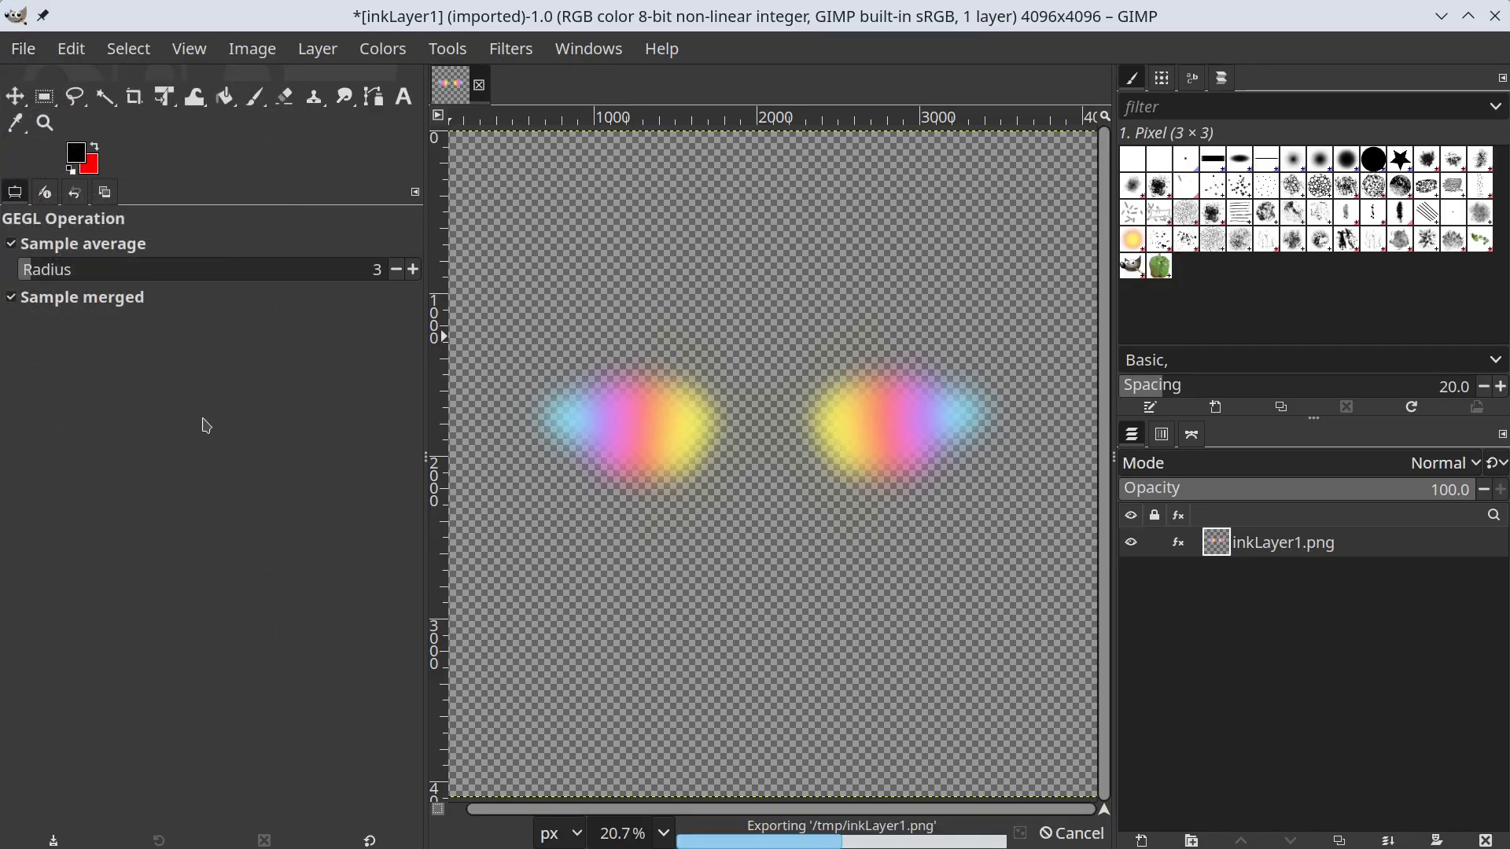
key(alt+Tab)
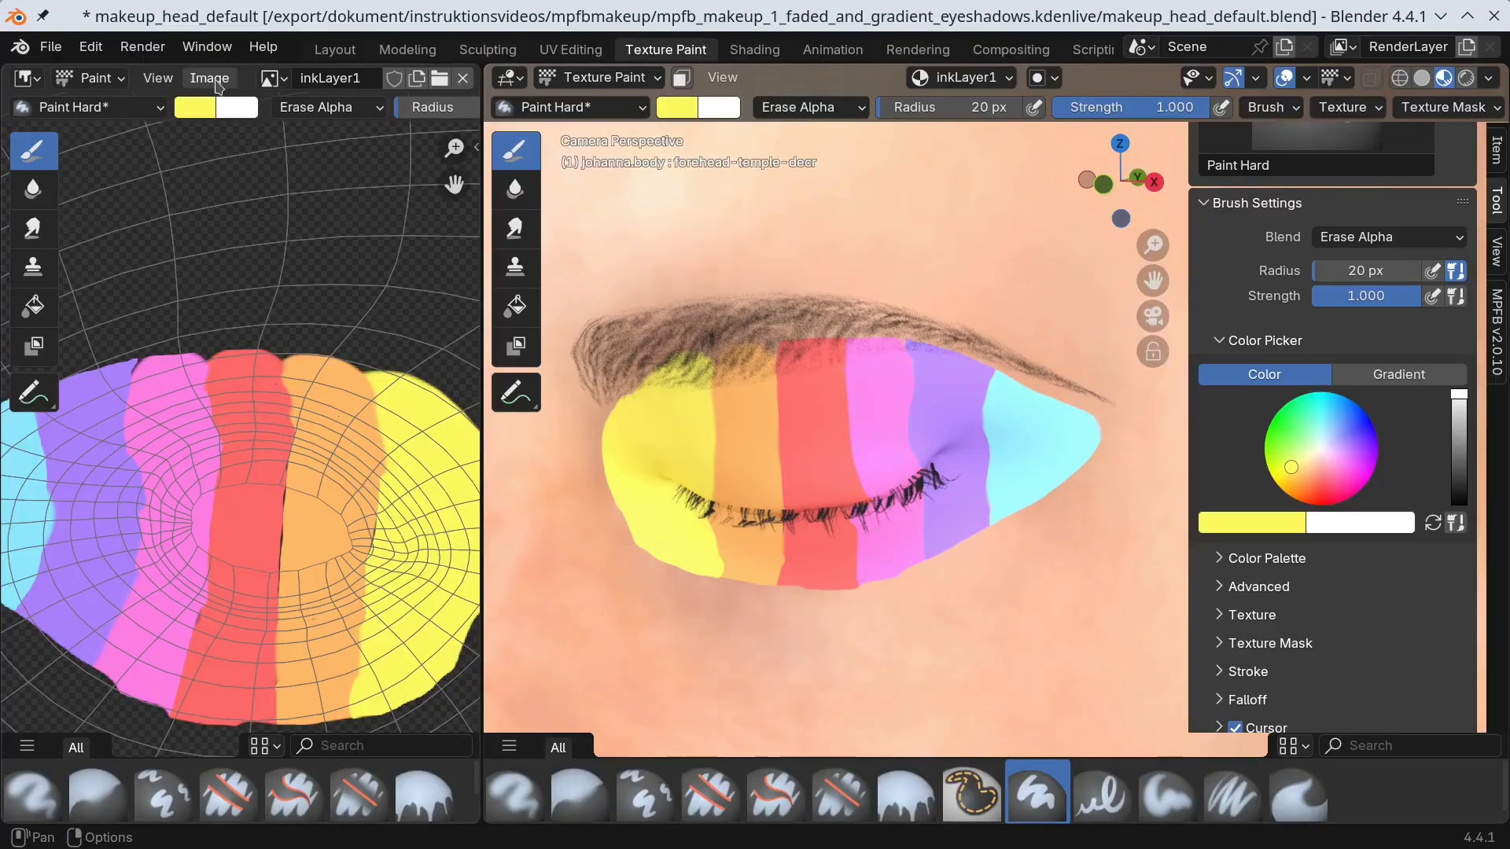
click(218, 81)
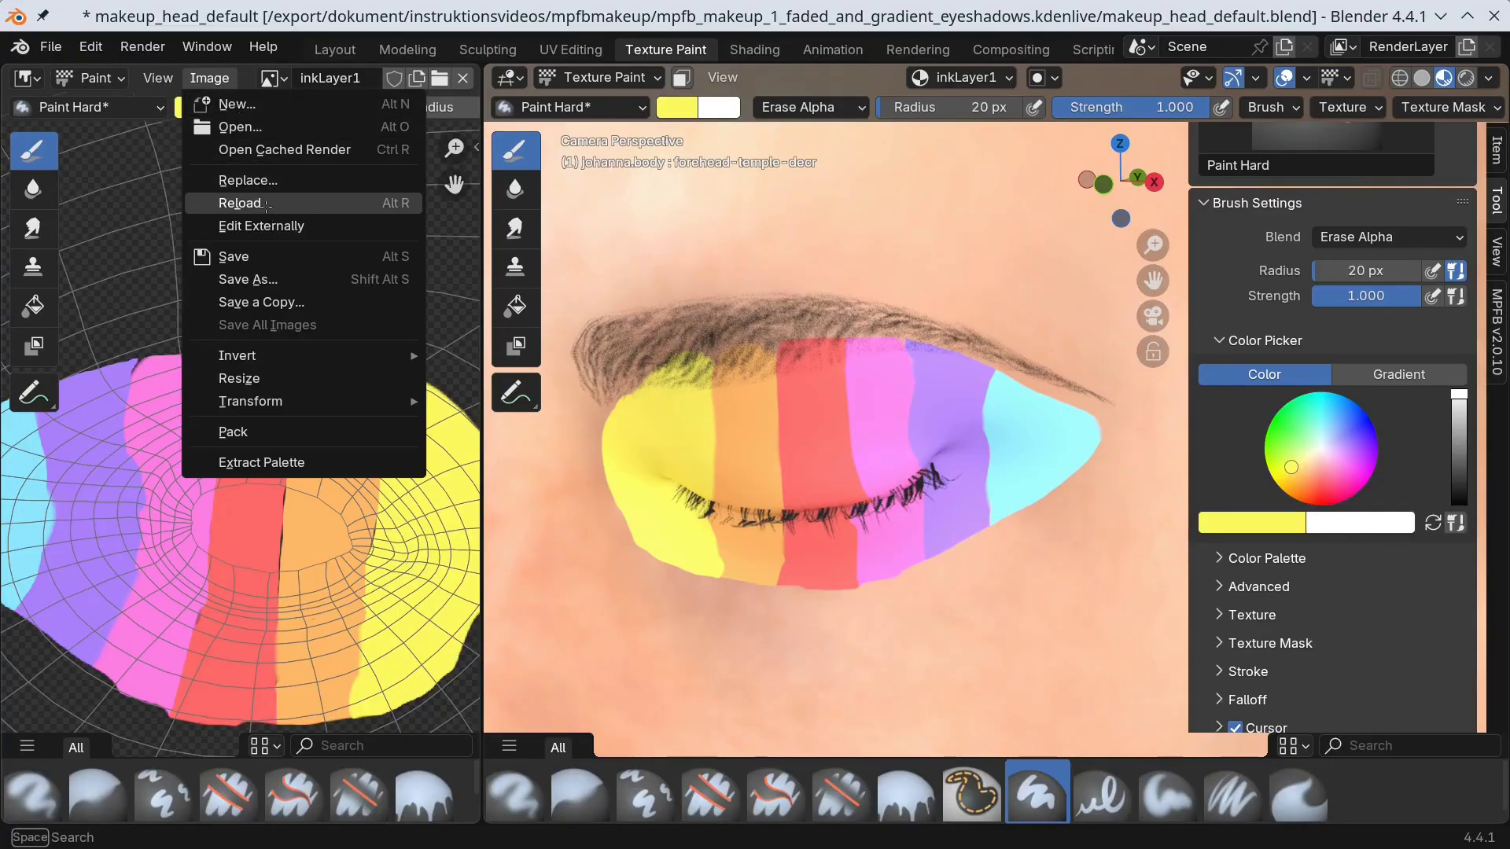
click(239, 203)
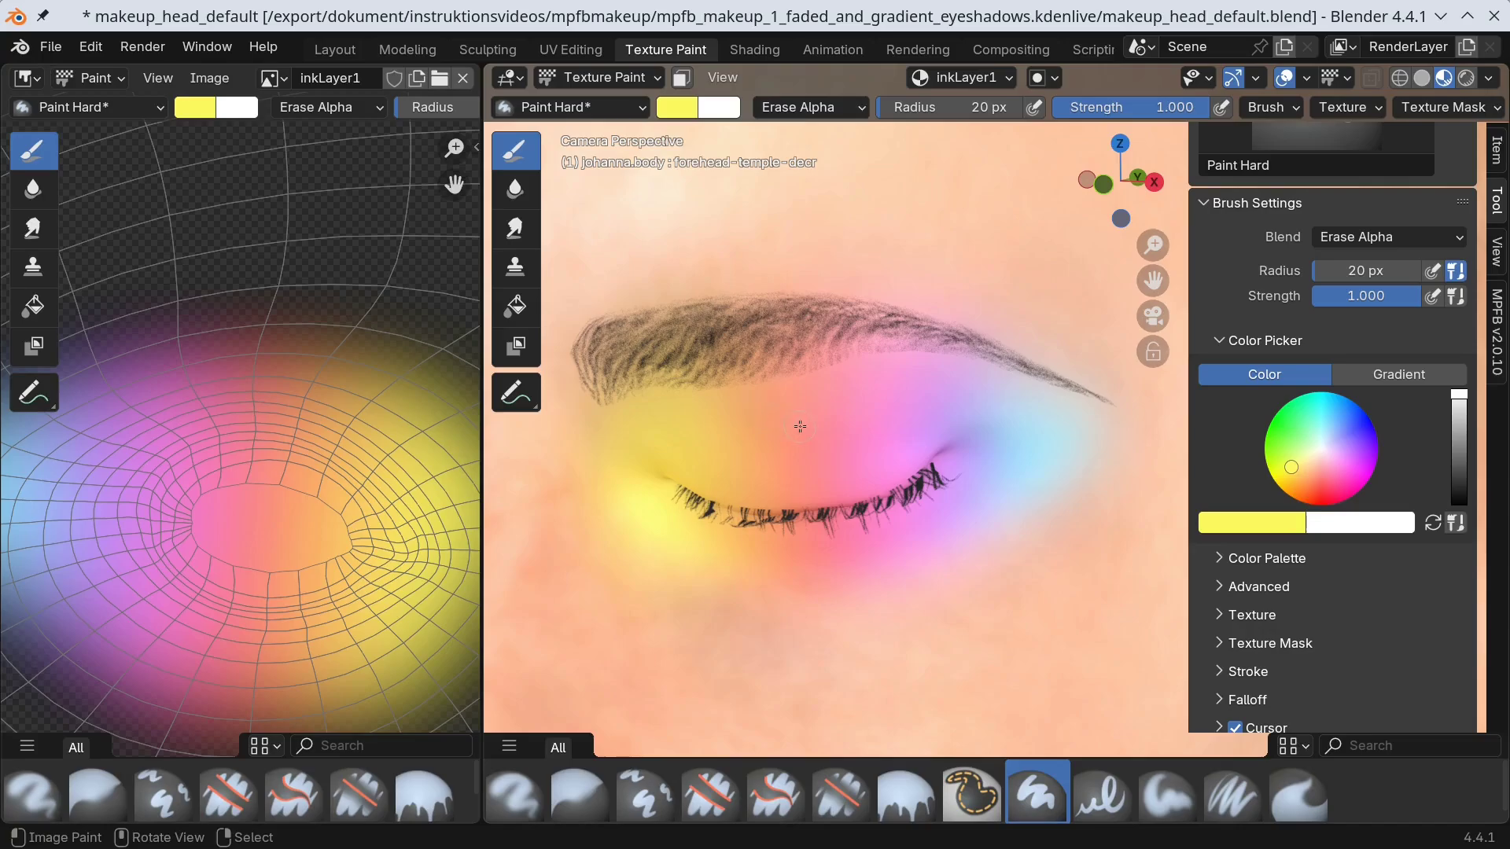
scroll(799, 425, down, 3)
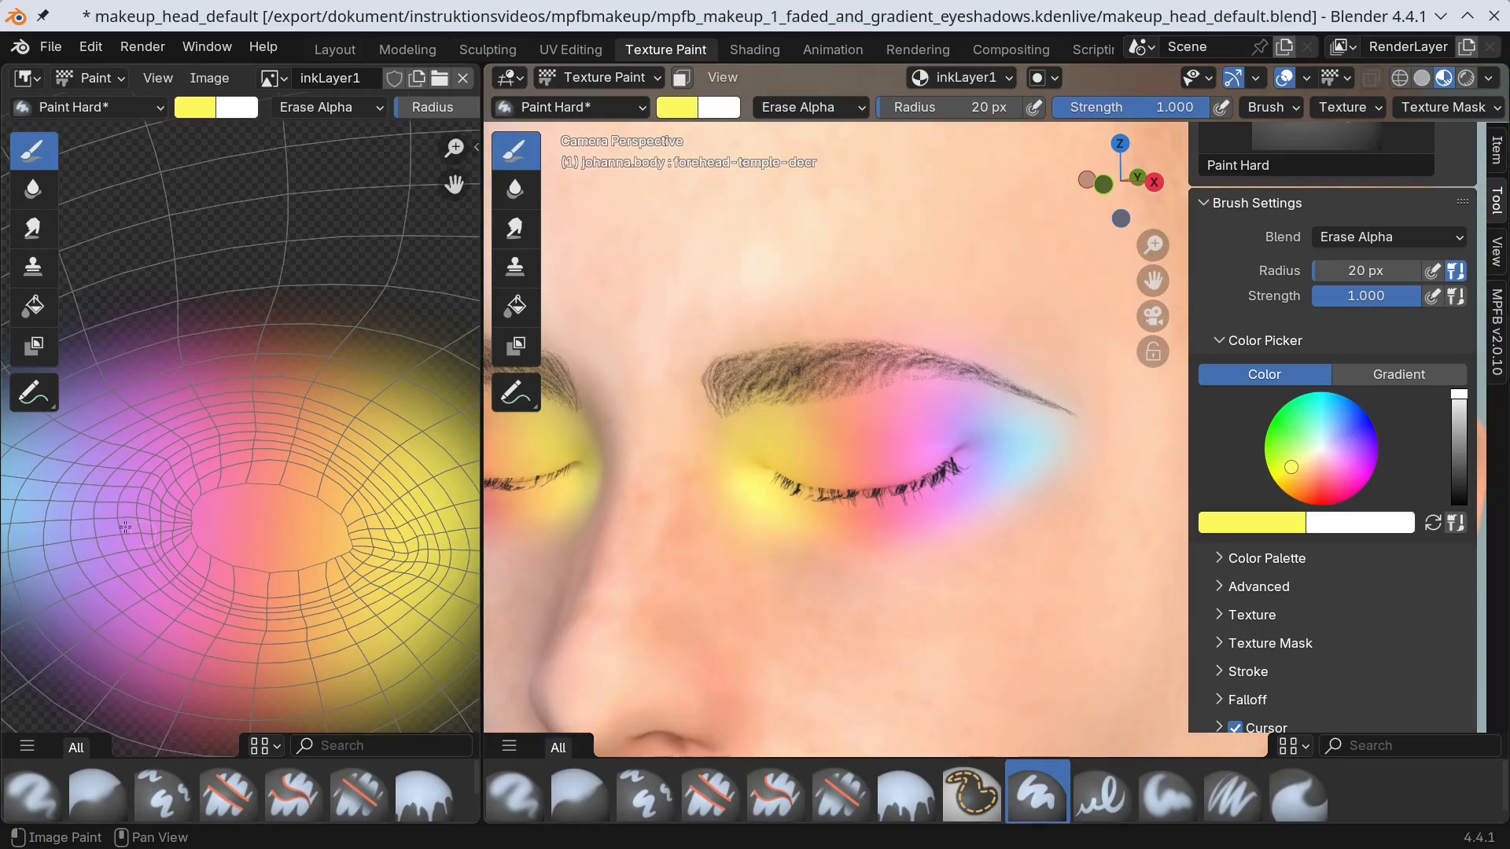
scroll(311, 406, down, 4)
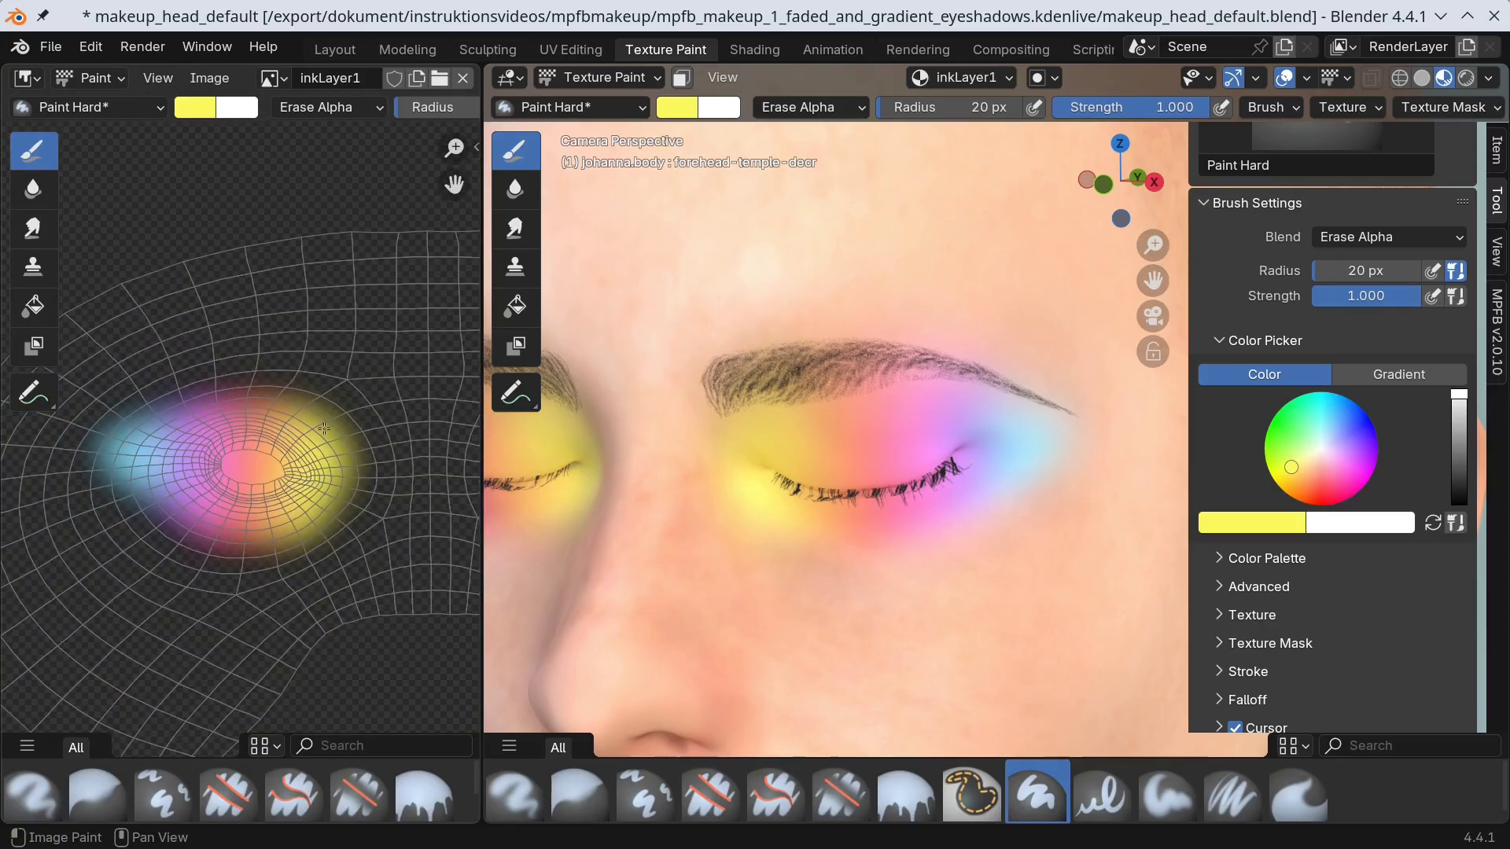